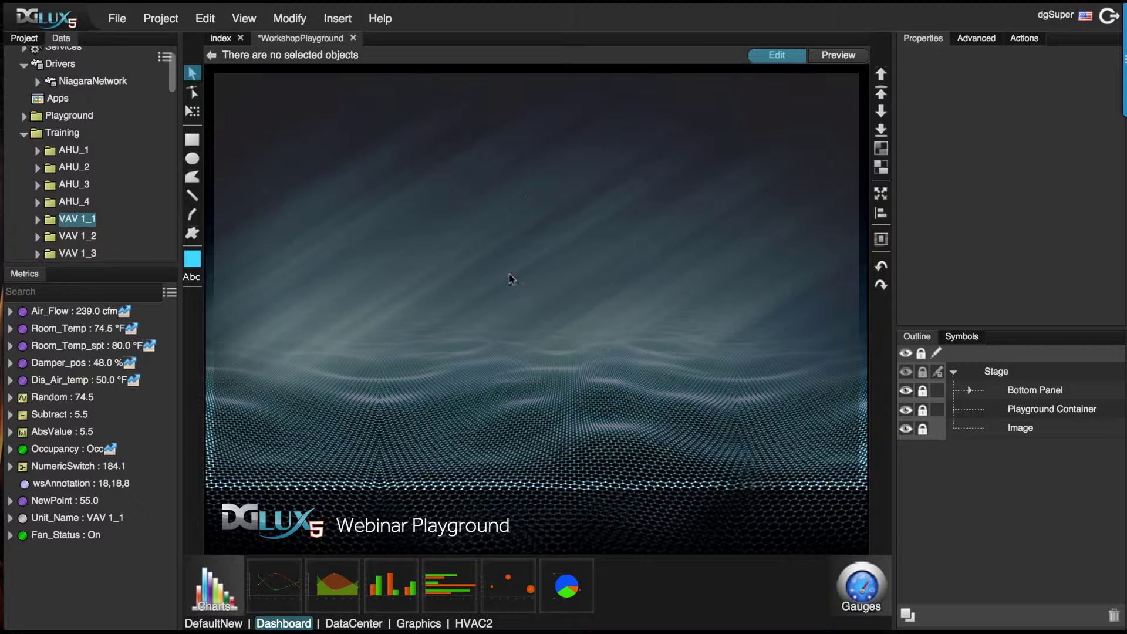
# Insert a chart, enlarge it across the stage, and plot Room_Temp against value and time axes
pyautogui.rightClick(409, 254)
pyautogui.moveTo(503, 265)
pyautogui.moveTo(685, 267)
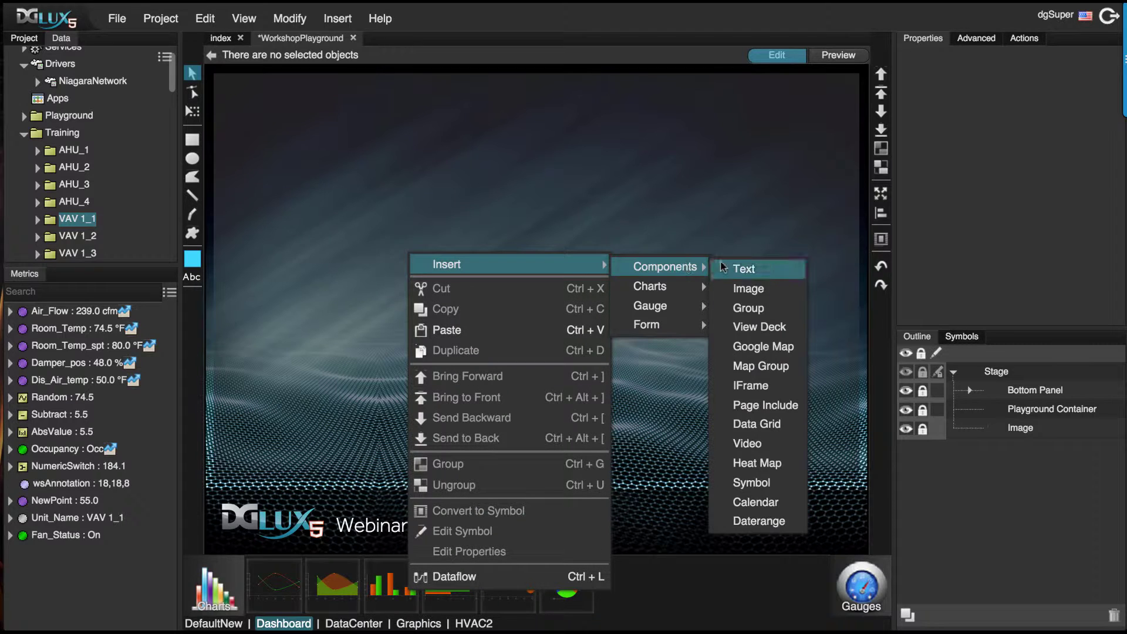
pyautogui.moveTo(696, 290)
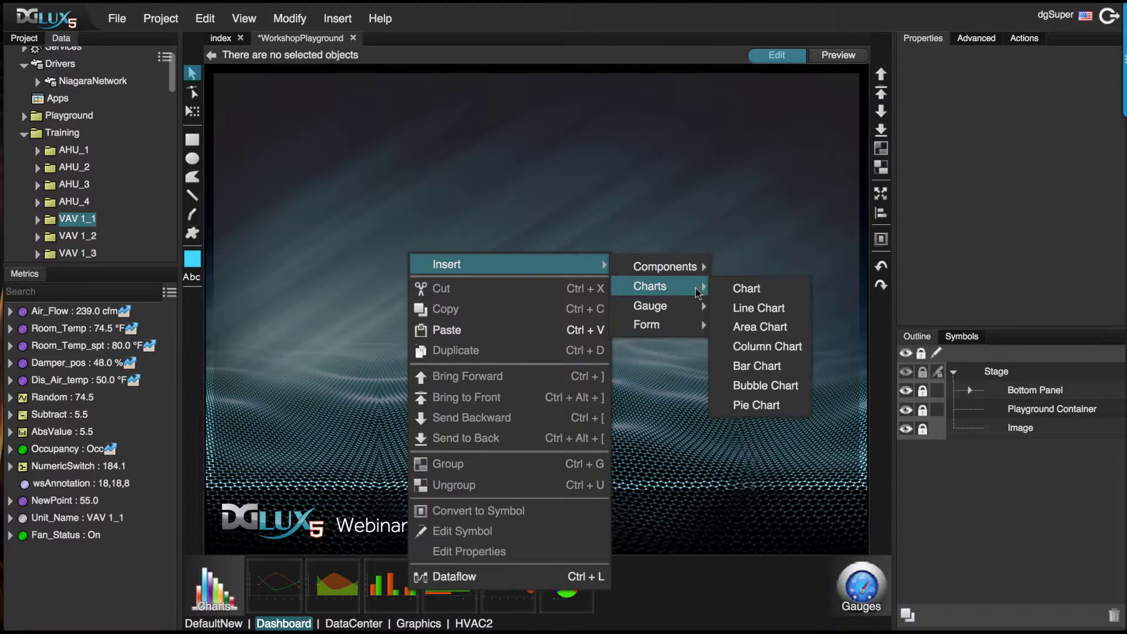
pyautogui.click(741, 291)
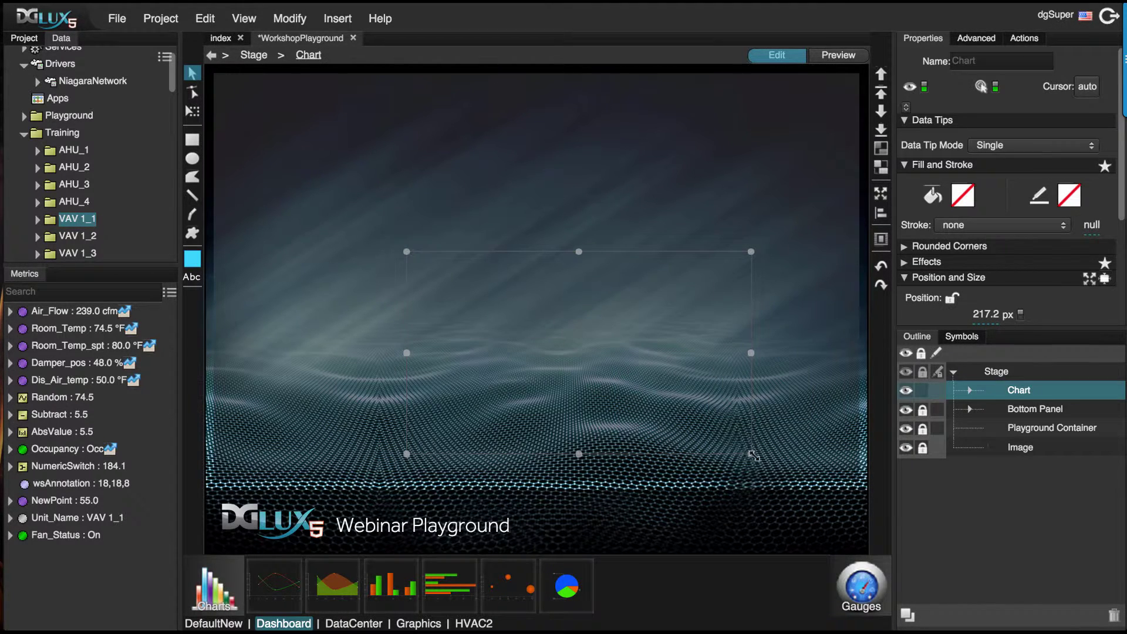
pyautogui.moveTo(754, 456); pyautogui.dragTo(832, 473)
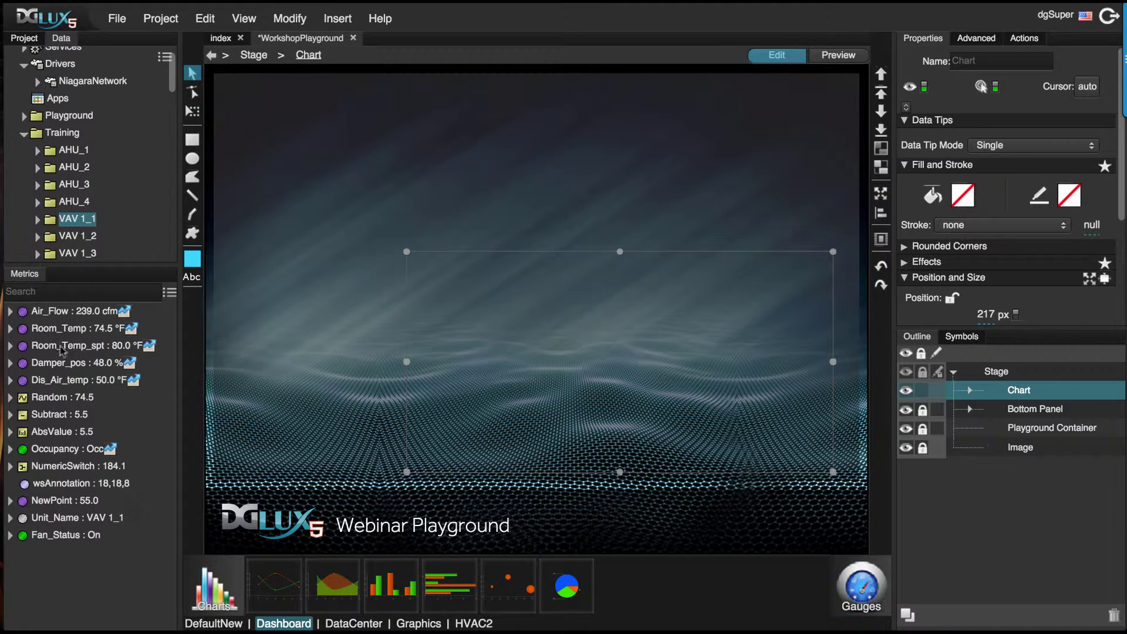
pyautogui.moveTo(129, 332); pyautogui.dragTo(553, 347)
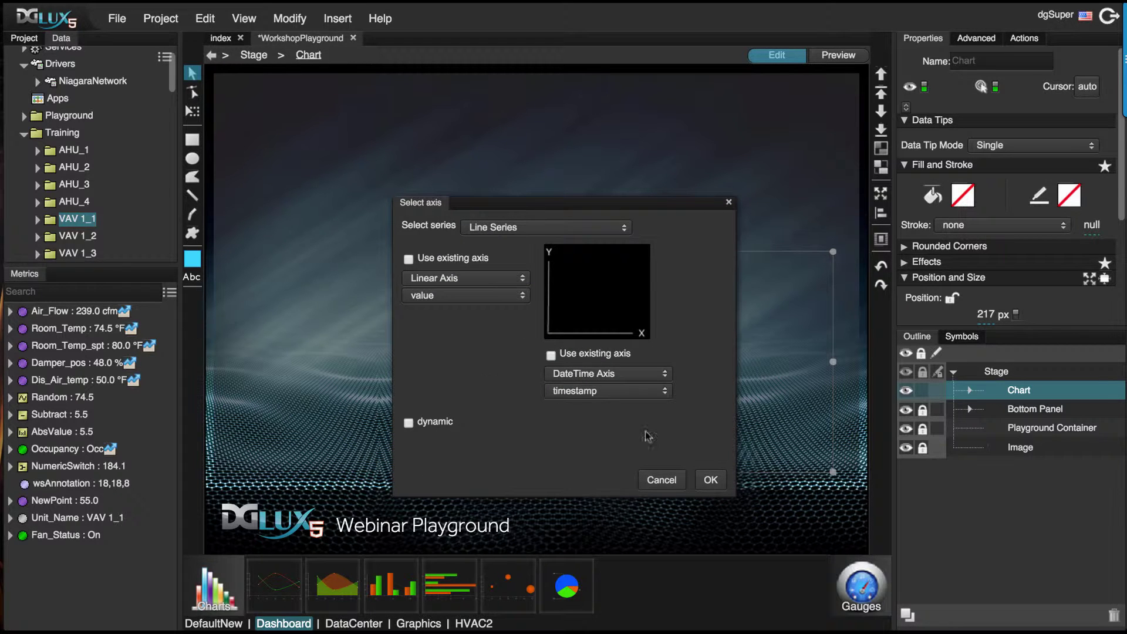
pyautogui.click(709, 480)
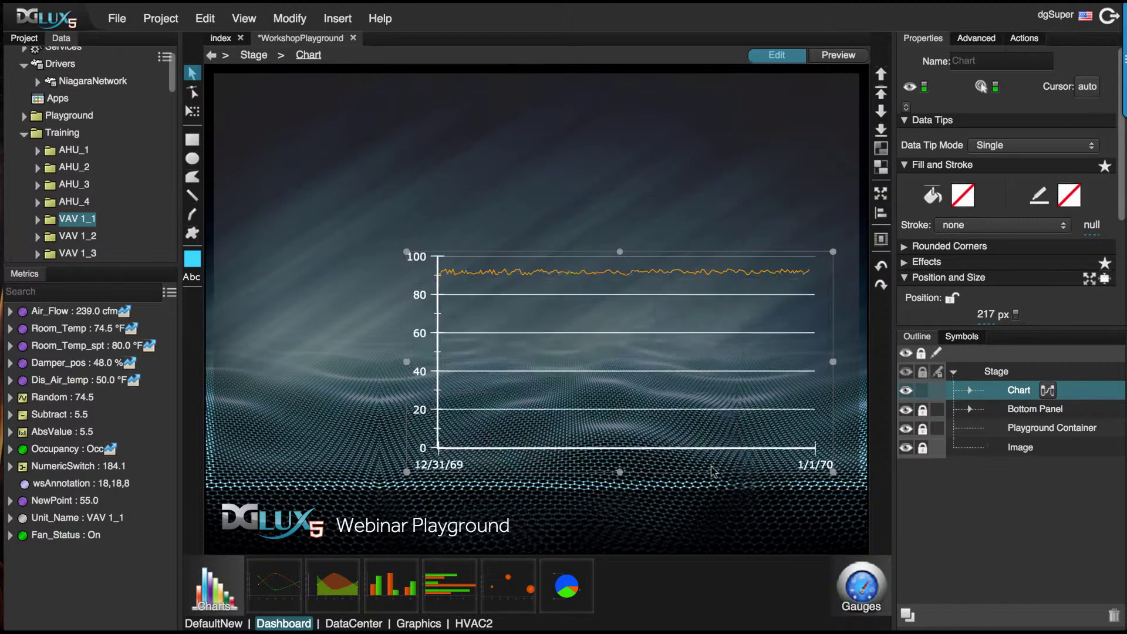
# Set the chart's loadHistory time range to Month > Last Month
pyautogui.click(1047, 391)
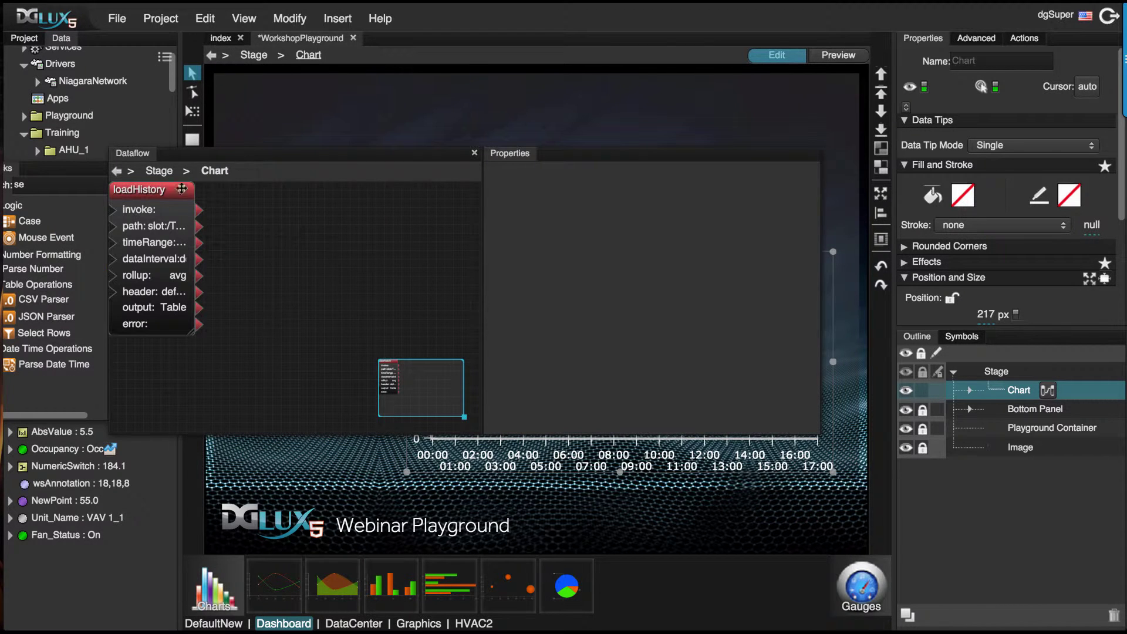
pyautogui.moveTo(404, 168); pyautogui.dragTo(234, 311)
pyautogui.click(385, 488)
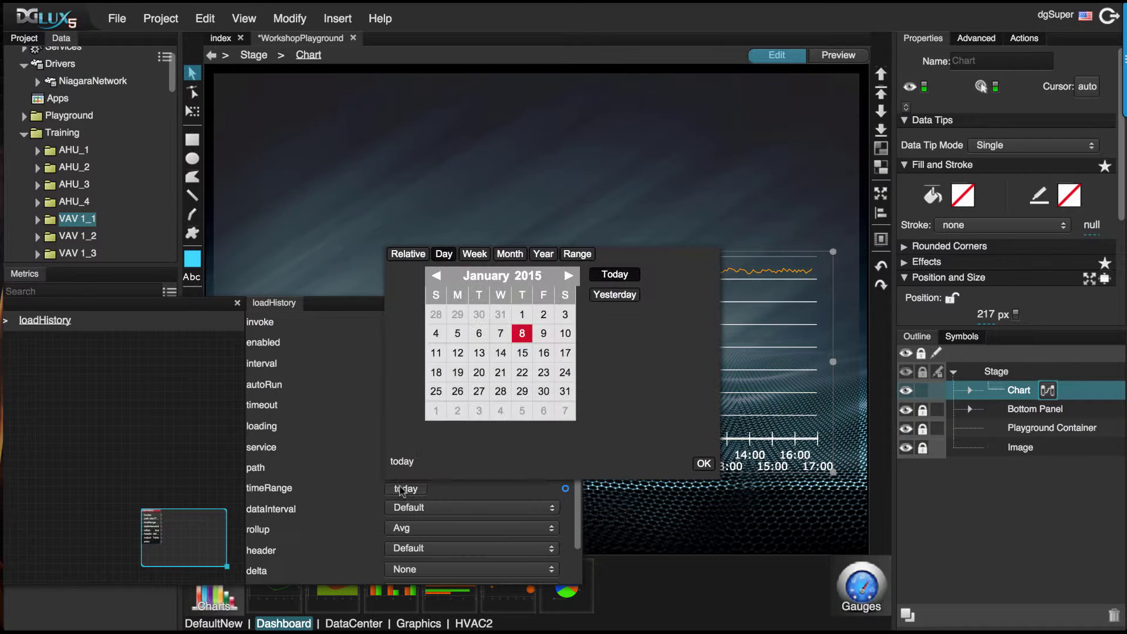
pyautogui.click(474, 253)
pyautogui.click(510, 254)
pyautogui.click(605, 296)
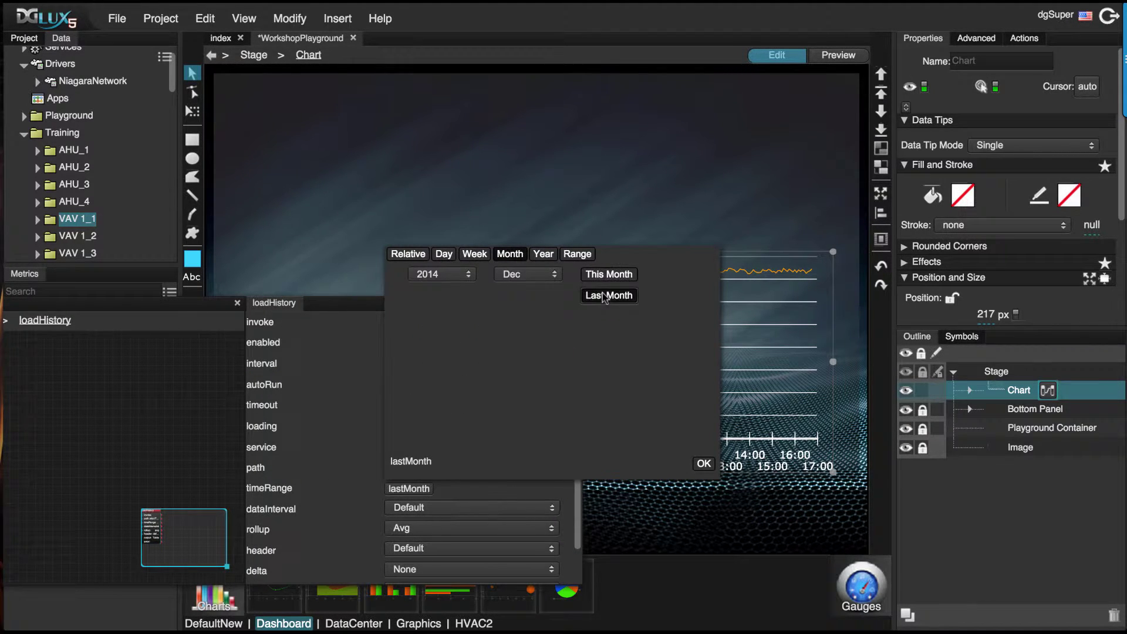
pyautogui.click(704, 463)
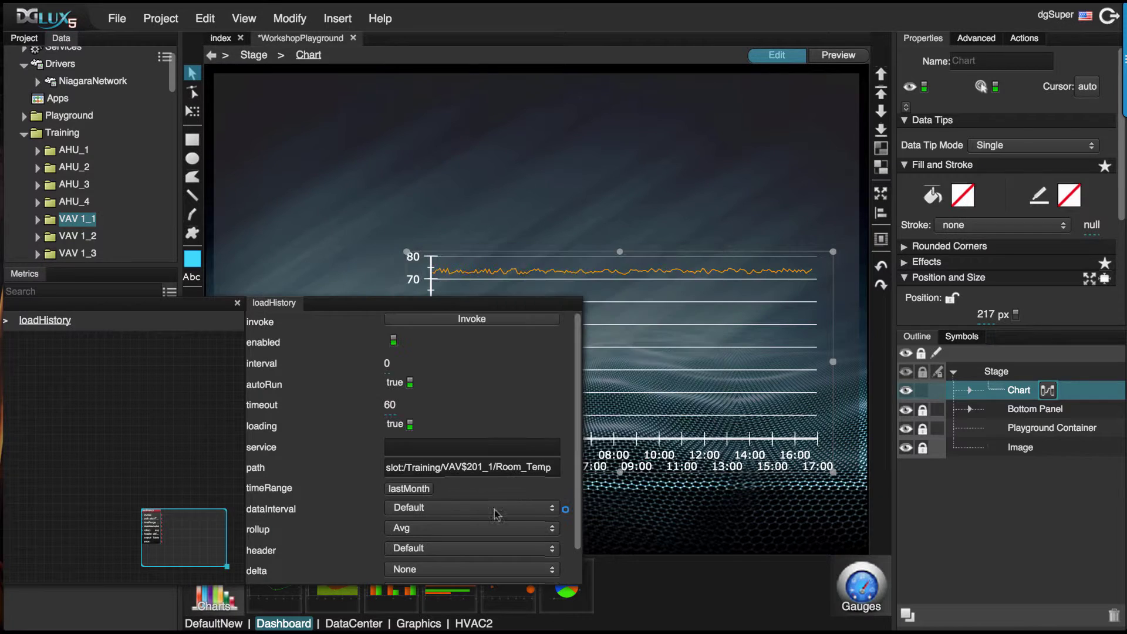
# Set the history data interval to One hour and close the loadHistory panel
pyautogui.click(406, 509)
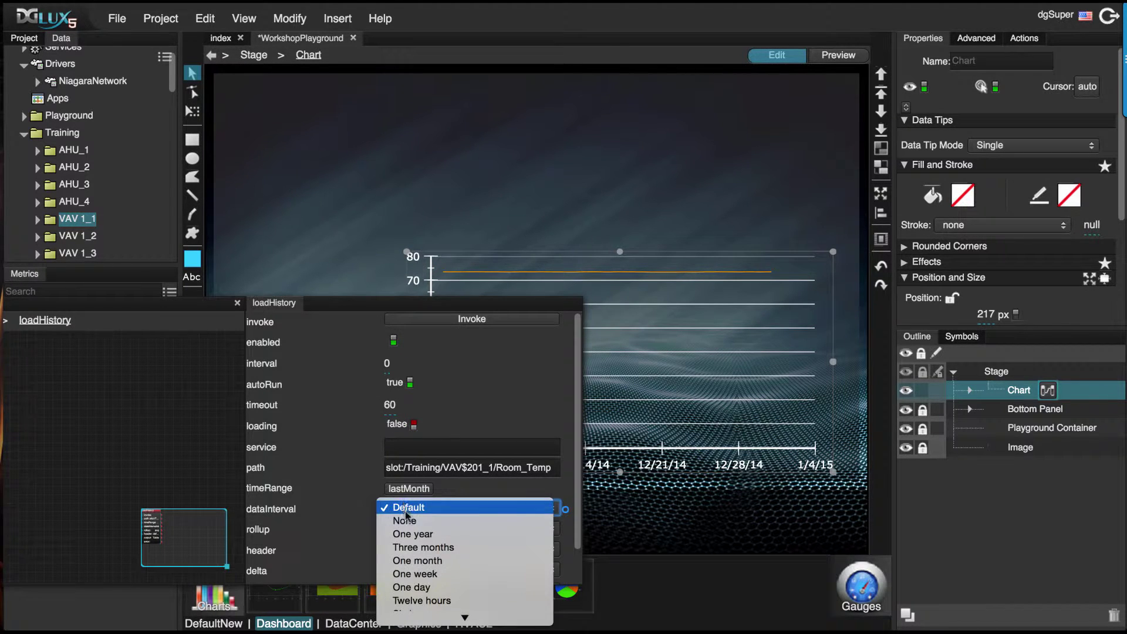
pyautogui.click(429, 588)
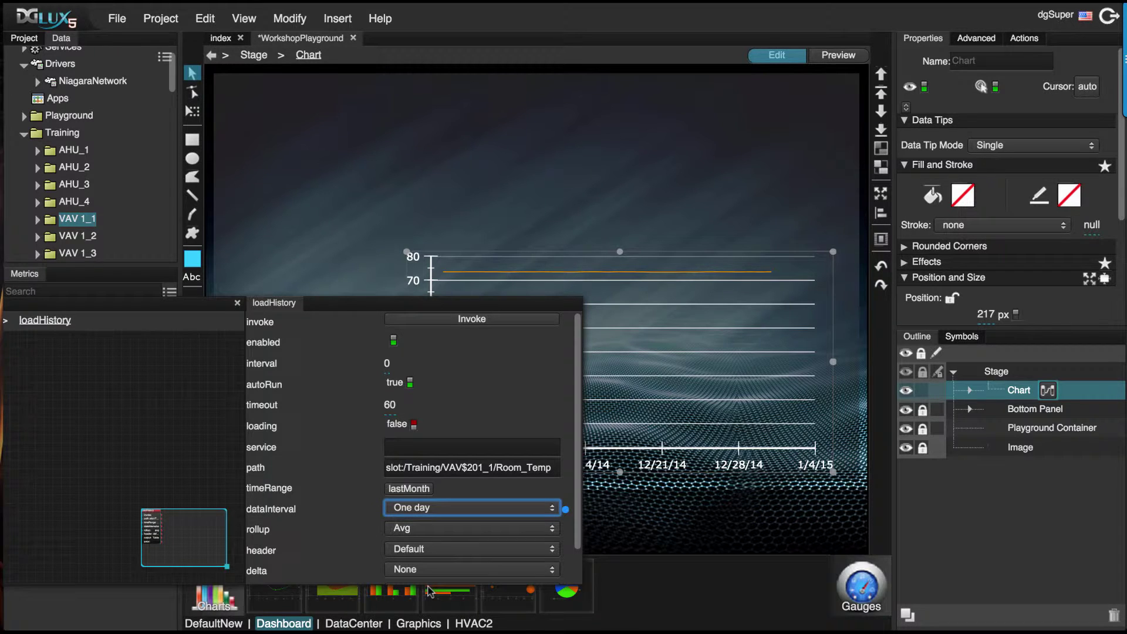
pyautogui.click(429, 509)
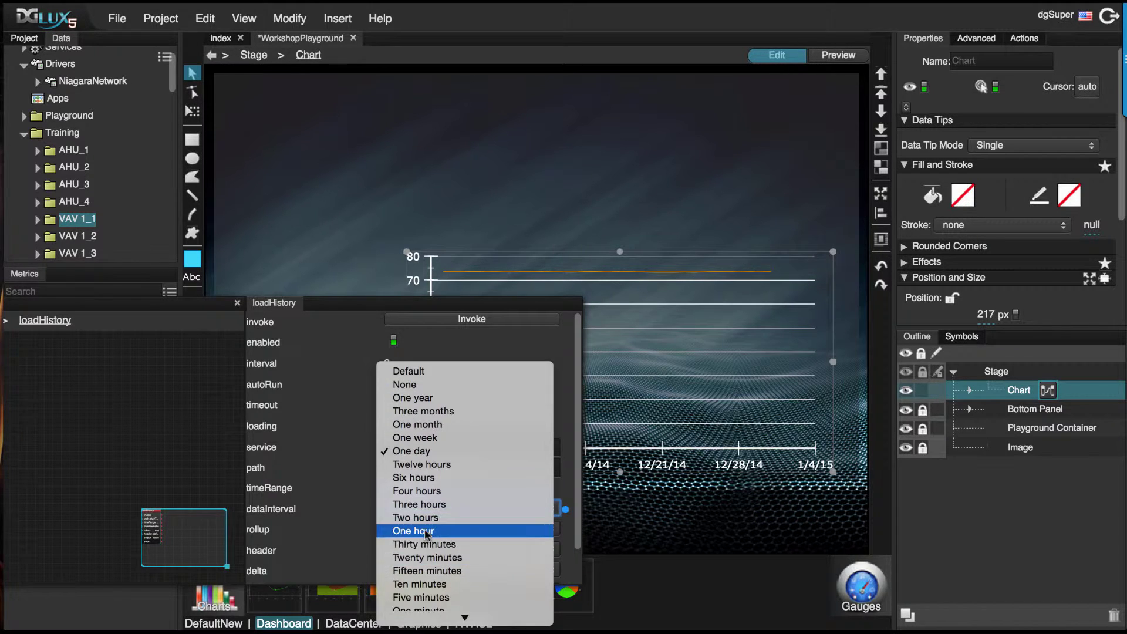
pyautogui.click(427, 530)
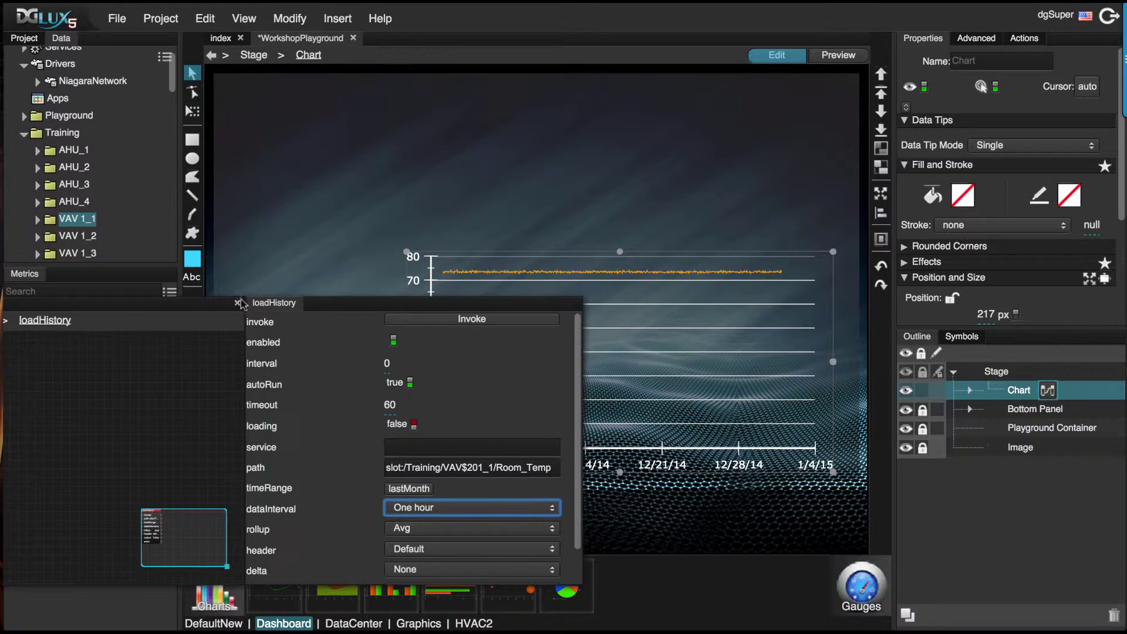
pyautogui.click(238, 303)
# Uncheck Base At Zero on the chart's vAxes AxisRenderer so the axis spans 72.6–74.2
pyautogui.click(970, 391)
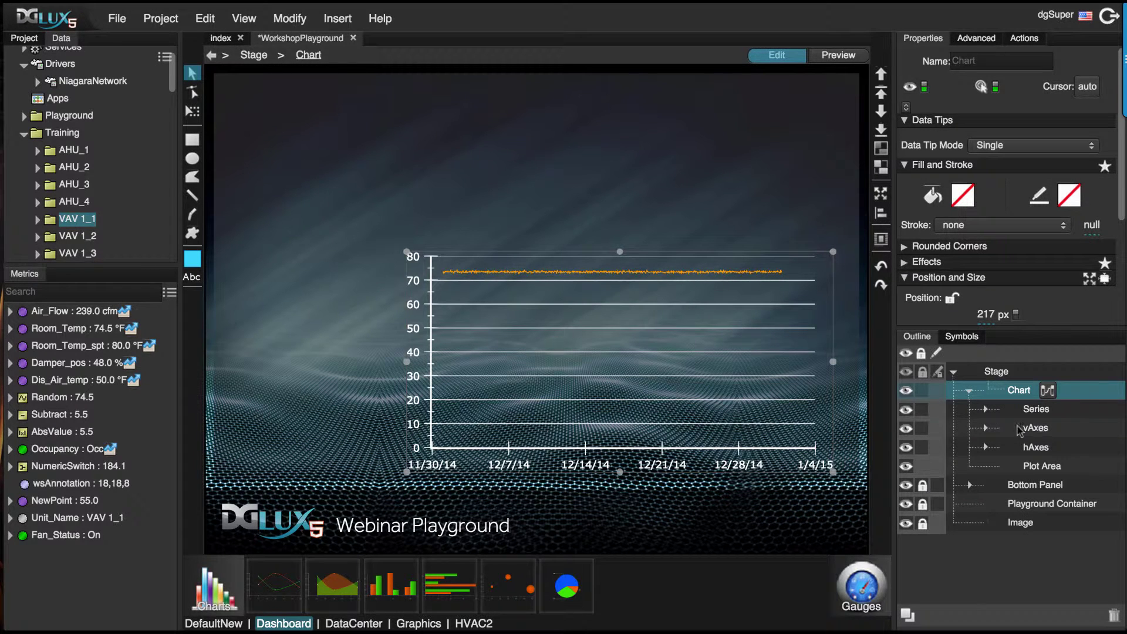
pyautogui.click(985, 428)
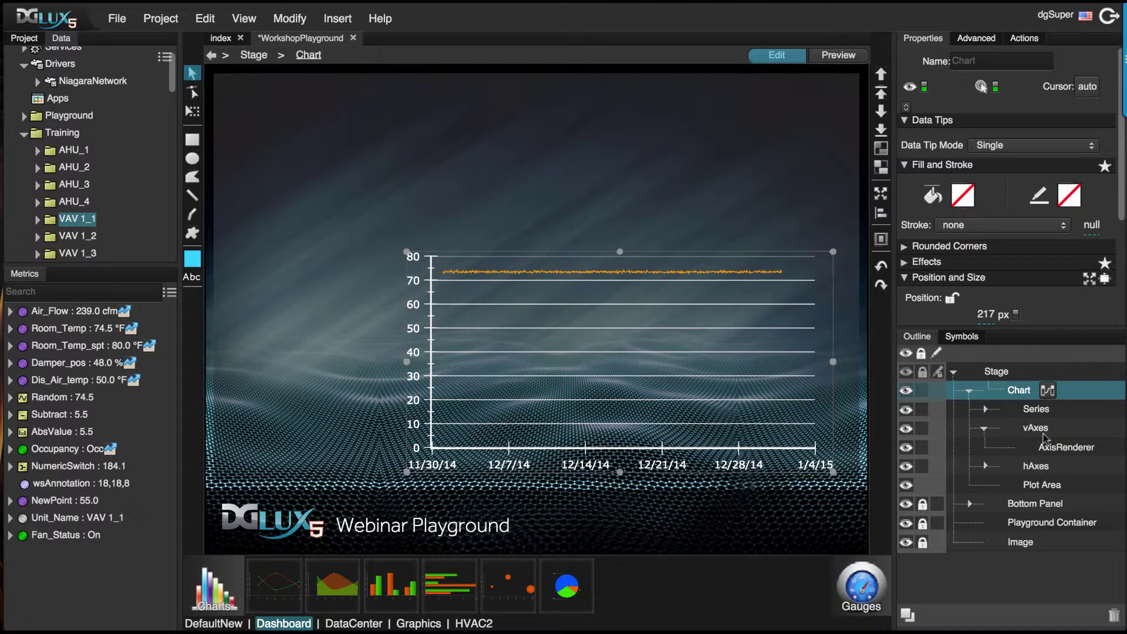
pyautogui.click(1056, 448)
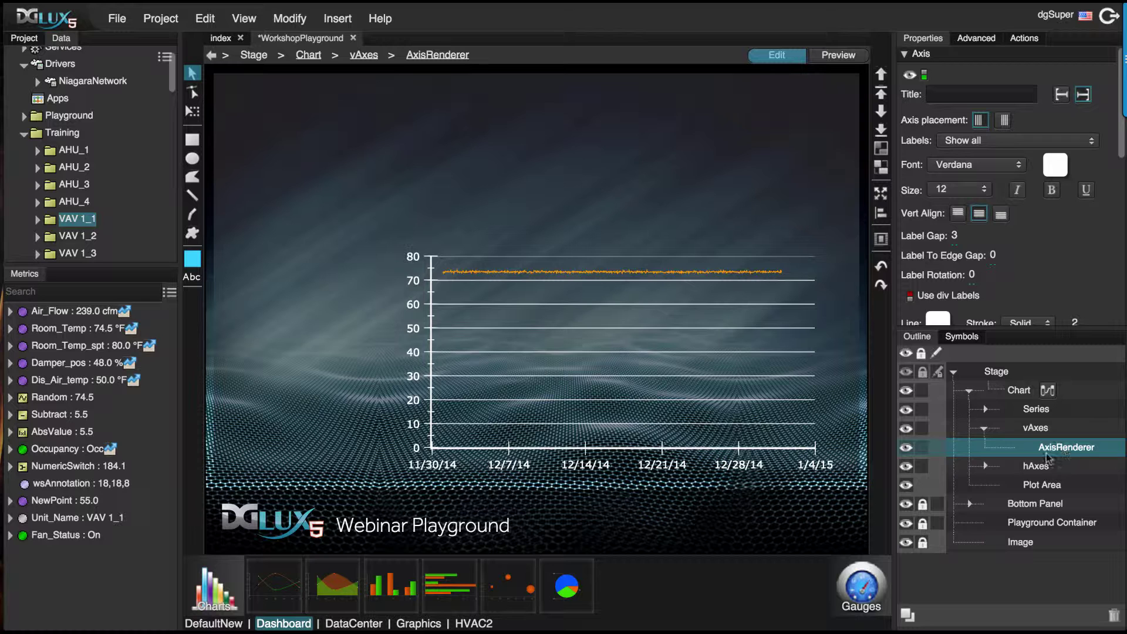
pyautogui.scroll(-1, 986, 266)
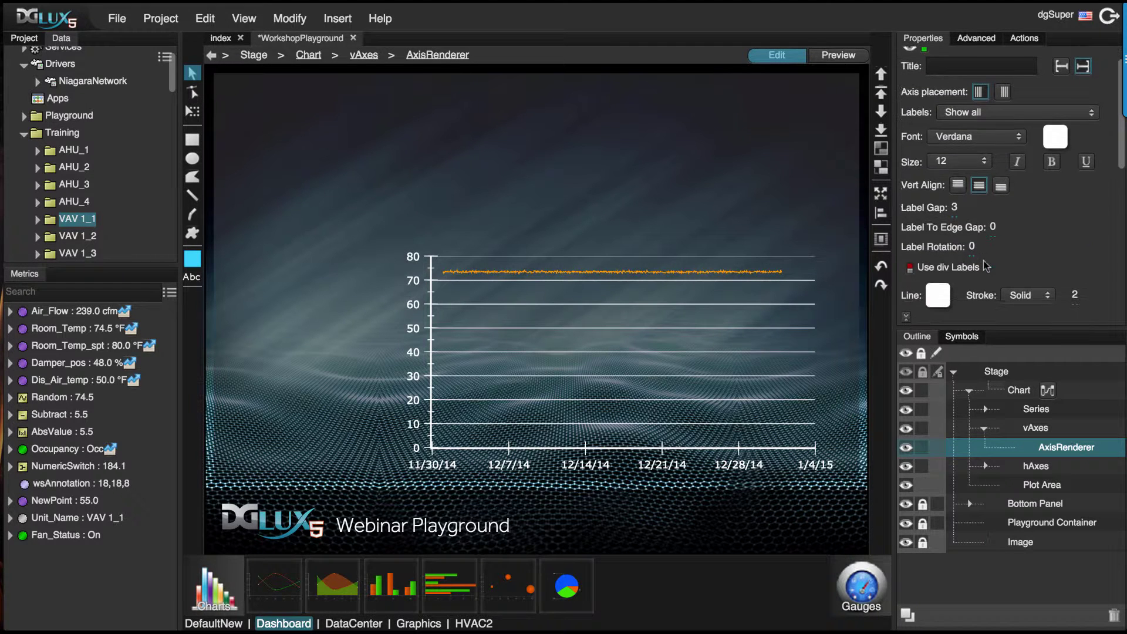
pyautogui.scroll(-5, 986, 266)
pyautogui.click(1040, 248)
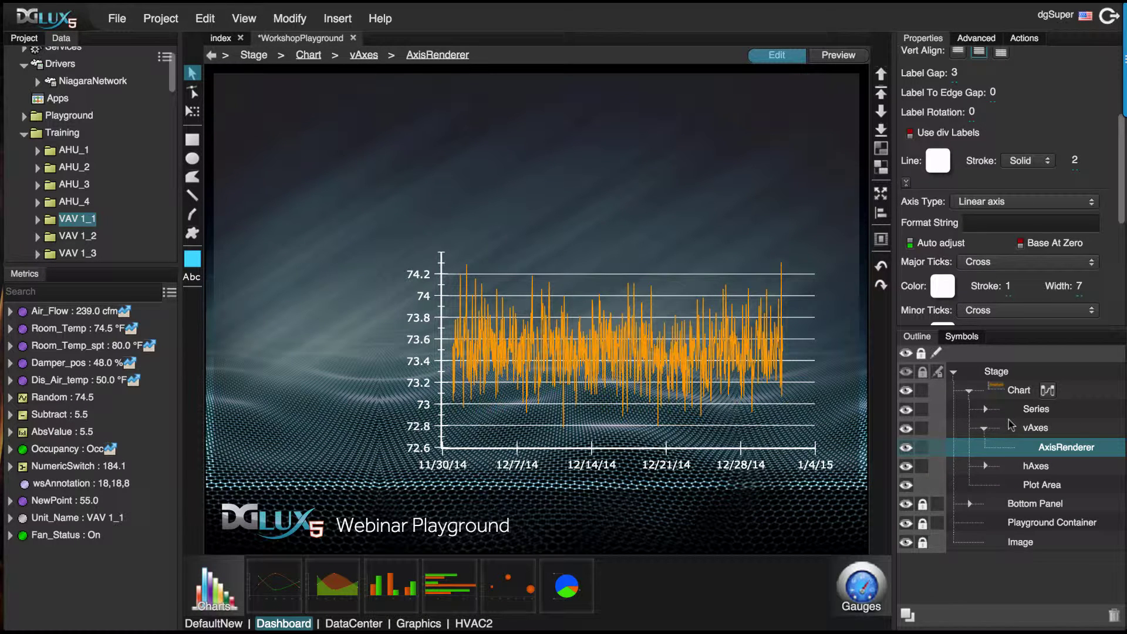
pyautogui.click(1015, 392)
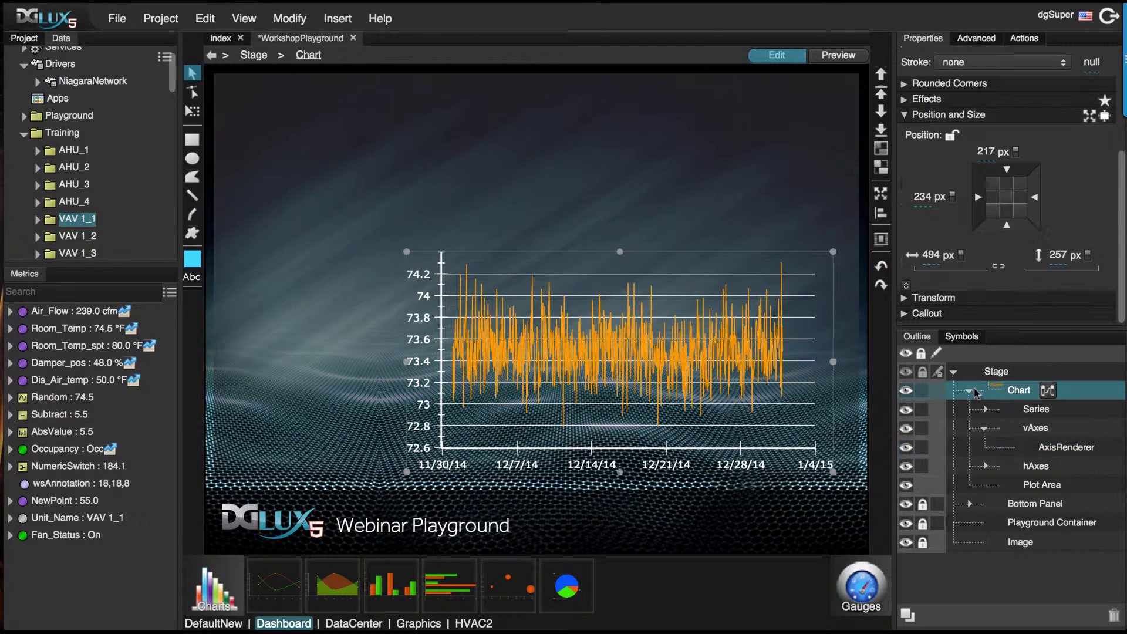
pyautogui.click(970, 391)
# Add a small ReadOUtGlow gauge at top right bound to Air_Flow, with units 'Airflow'
pyautogui.click(861, 586)
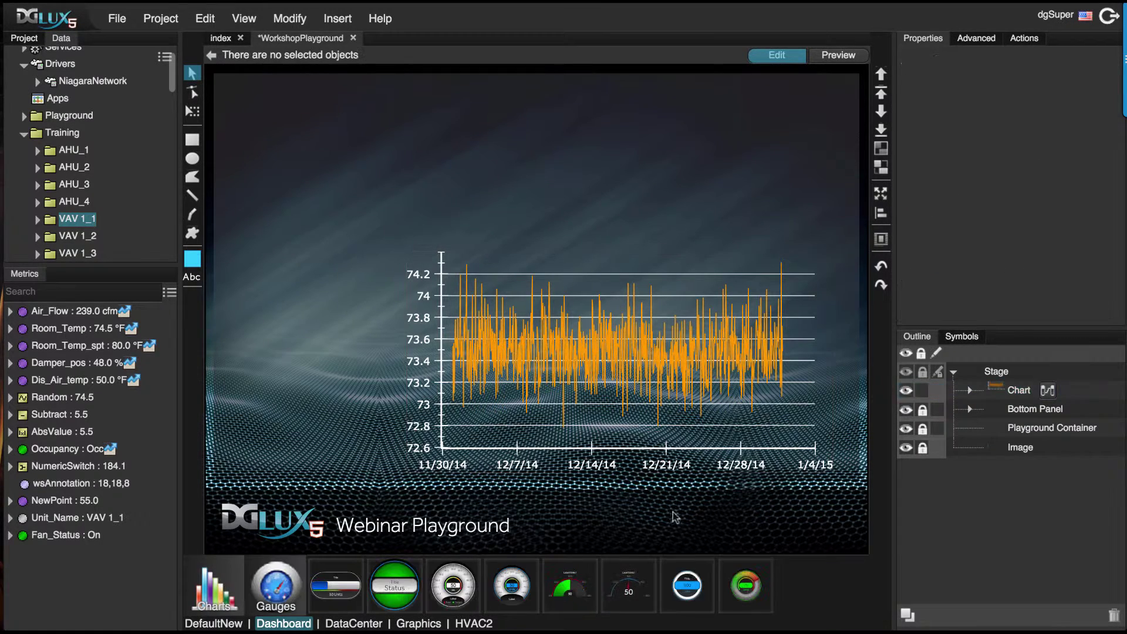
pyautogui.moveTo(688, 584); pyautogui.dragTo(725, 180)
pyautogui.moveTo(780, 238); pyautogui.dragTo(686, 170)
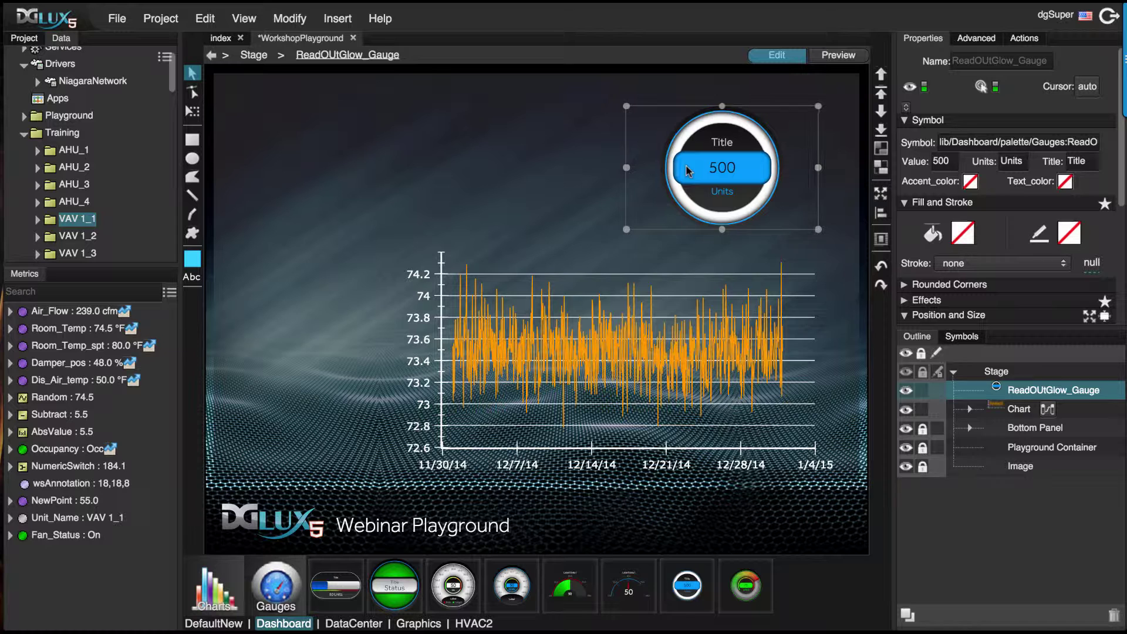
pyautogui.moveTo(111, 324); pyautogui.dragTo(736, 169)
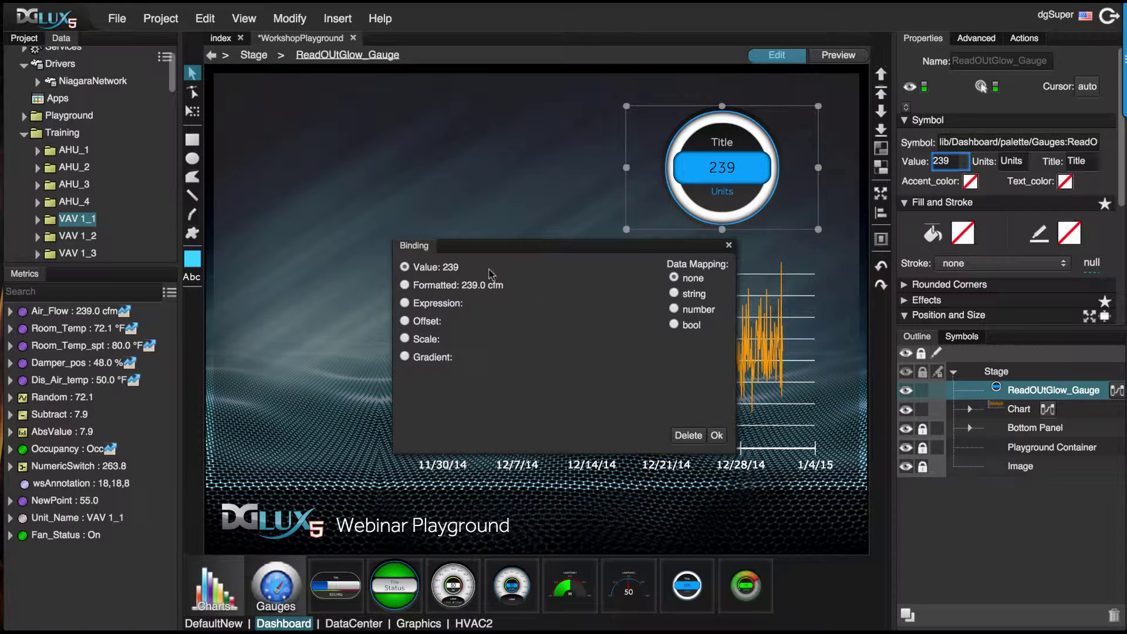
pyautogui.click(717, 435)
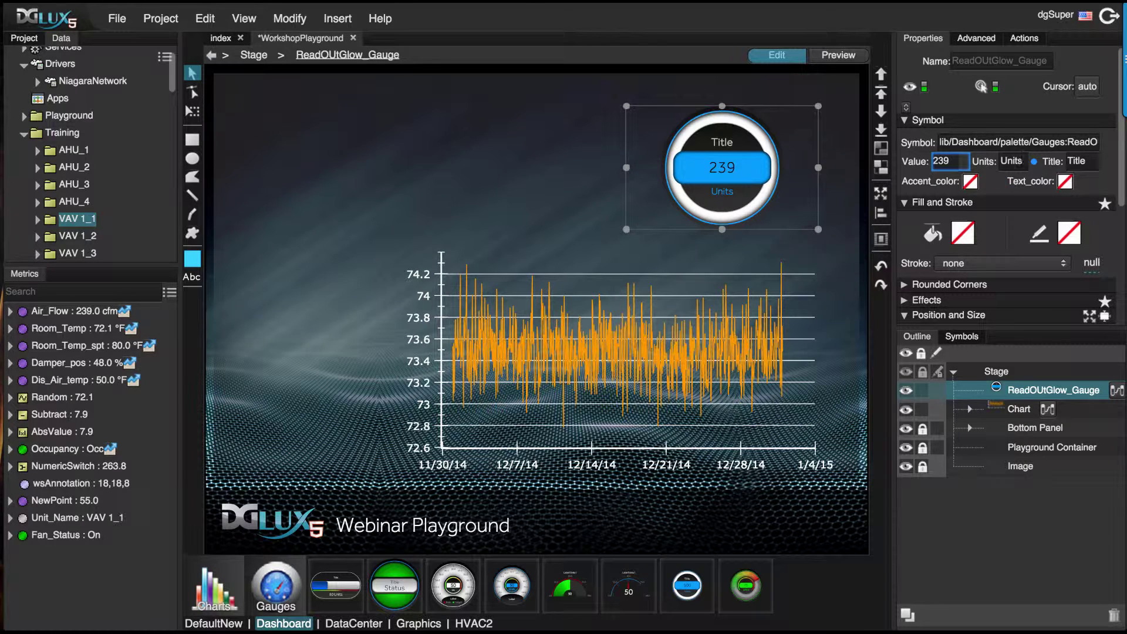
pyautogui.doubleClick(1015, 161)
pyautogui.write('Airflow')
pyautogui.press('Return')
# Add a text label above the chart bound to Unit_Name, then select label, gauge and chart
pyautogui.rightClick(450, 171)
pyautogui.moveTo(493, 181)
pyautogui.moveTo(705, 184)
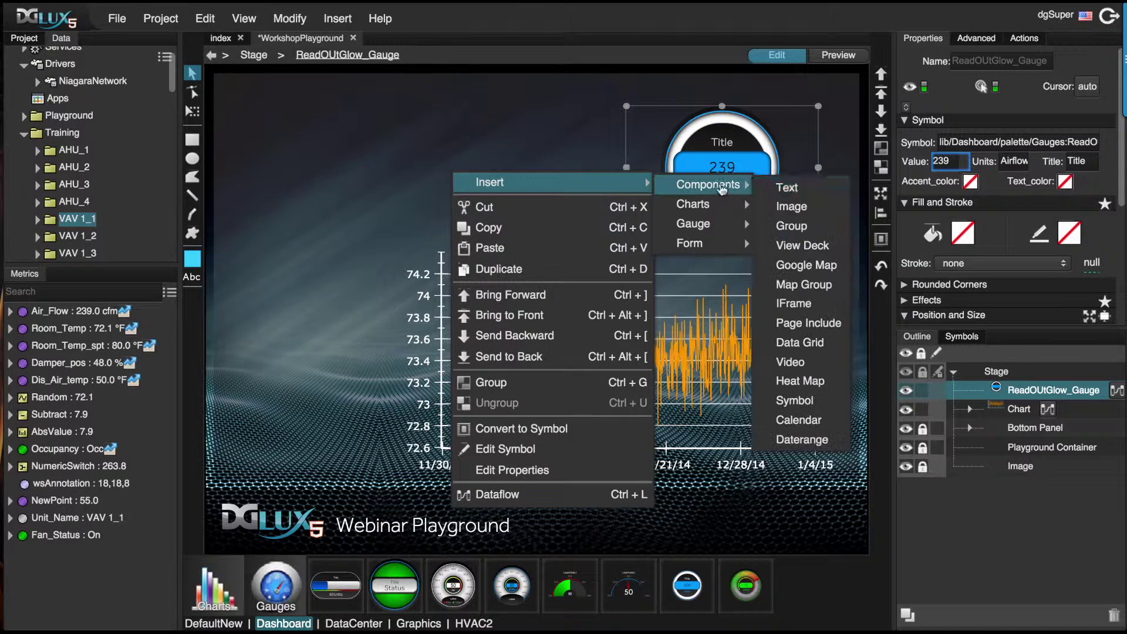
pyautogui.click(786, 183)
pyautogui.moveTo(522, 199); pyautogui.dragTo(593, 247)
pyautogui.moveTo(534, 219); pyautogui.dragTo(512, 170)
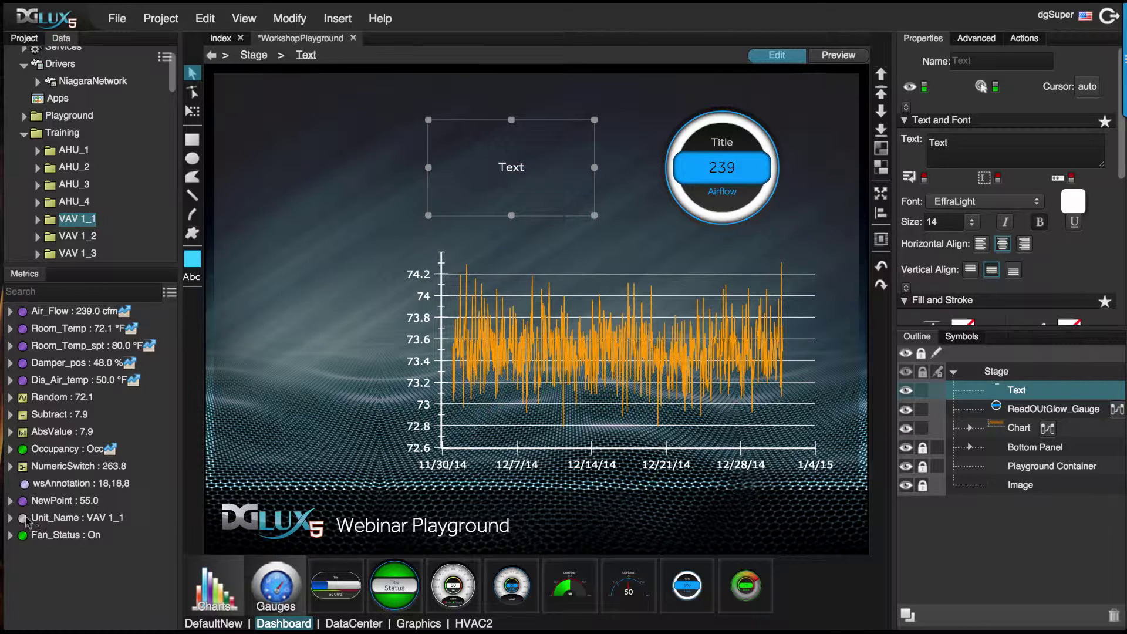
pyautogui.moveTo(35, 517); pyautogui.dragTo(491, 200)
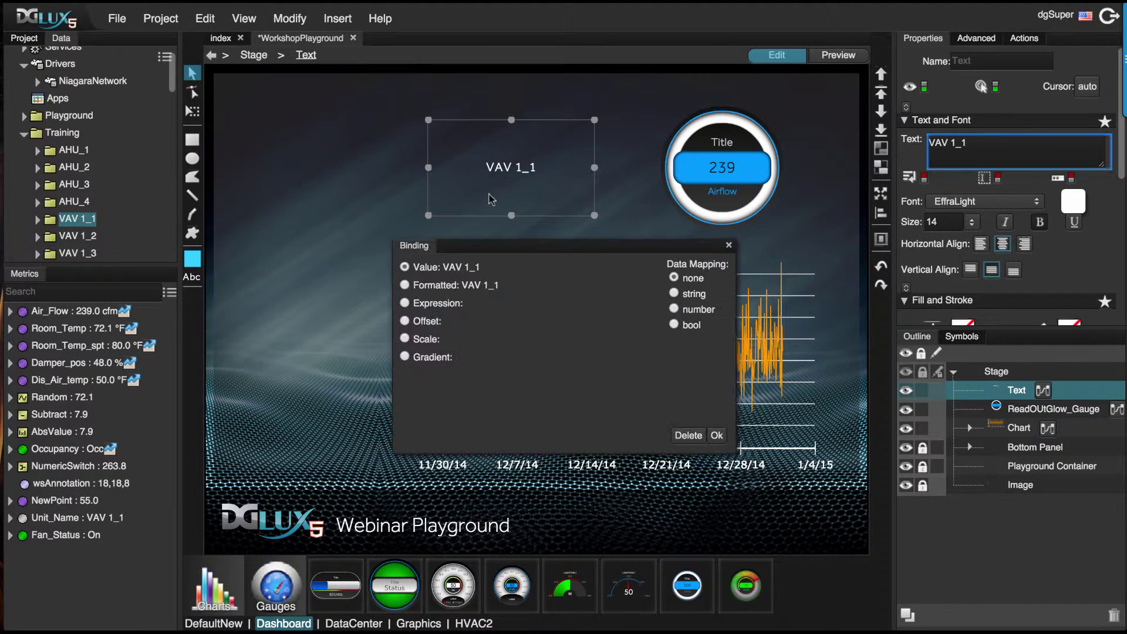
pyautogui.click(717, 435)
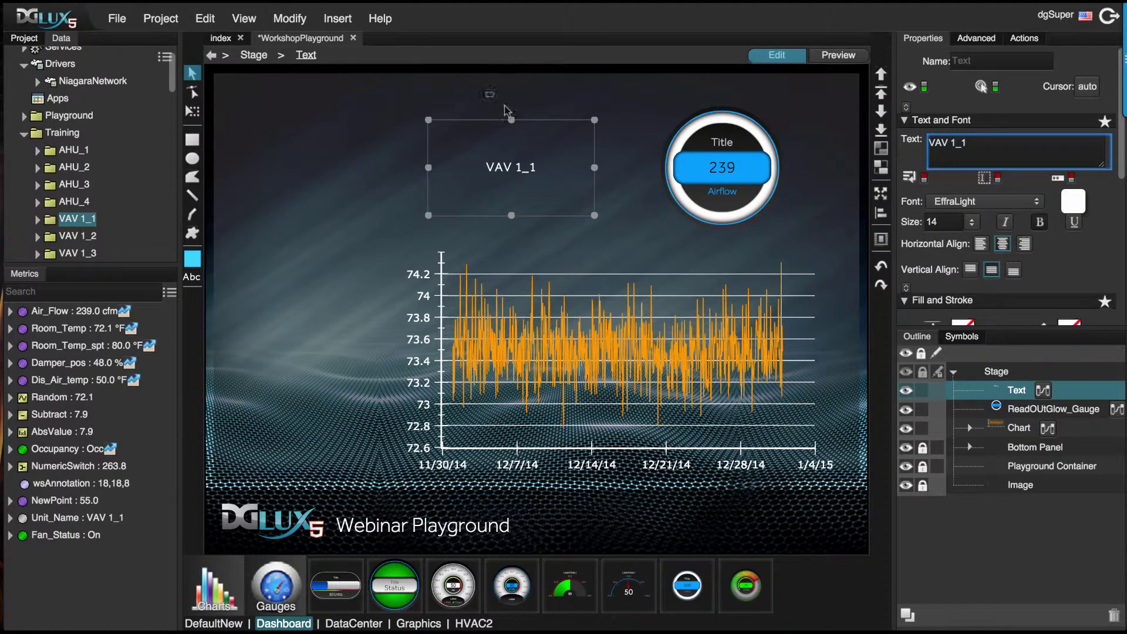
pyautogui.moveTo(502, 111); pyautogui.dragTo(819, 415)
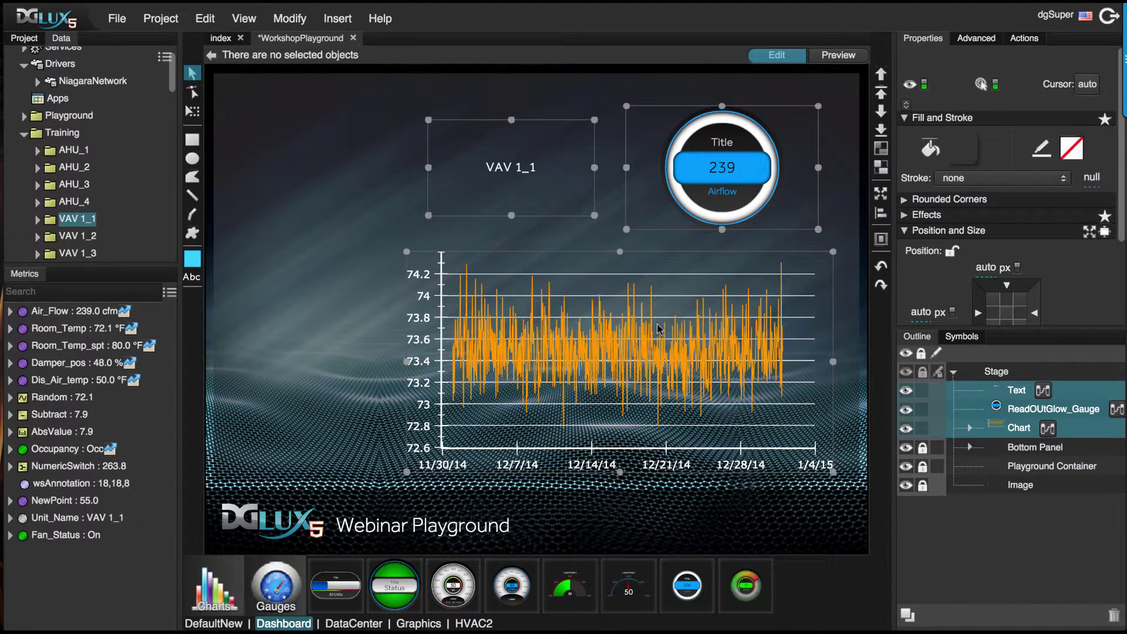
# Group the label, gauge and chart into a single group
pyautogui.rightClick(696, 390)
pyautogui.click(703, 506)
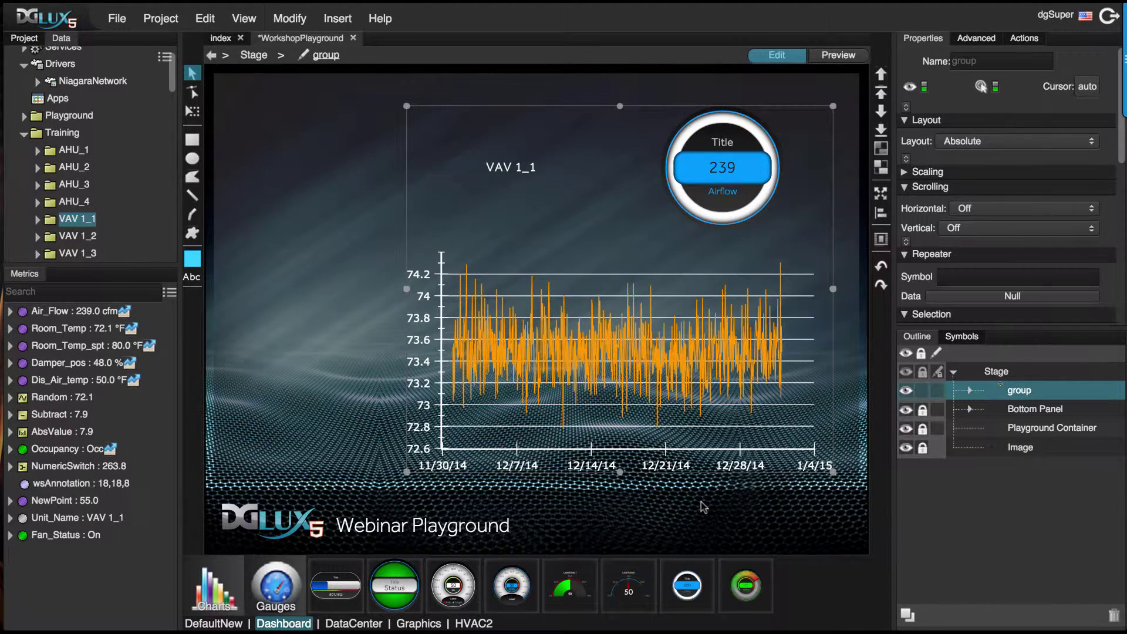
pyautogui.rightClick(1046, 387)
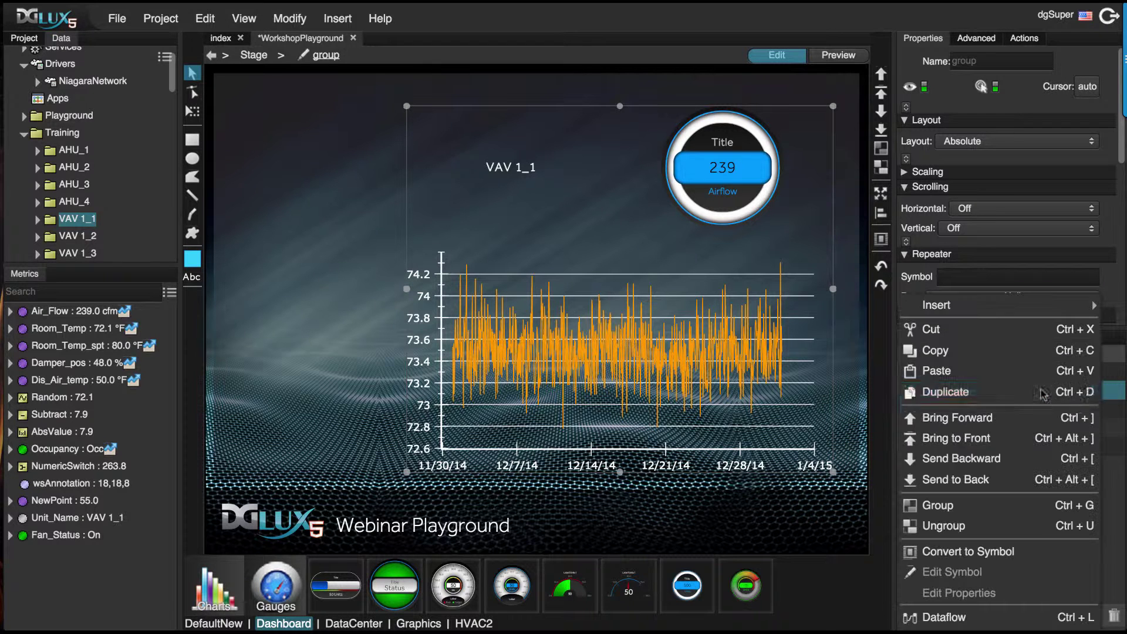
pyautogui.click(961, 618)
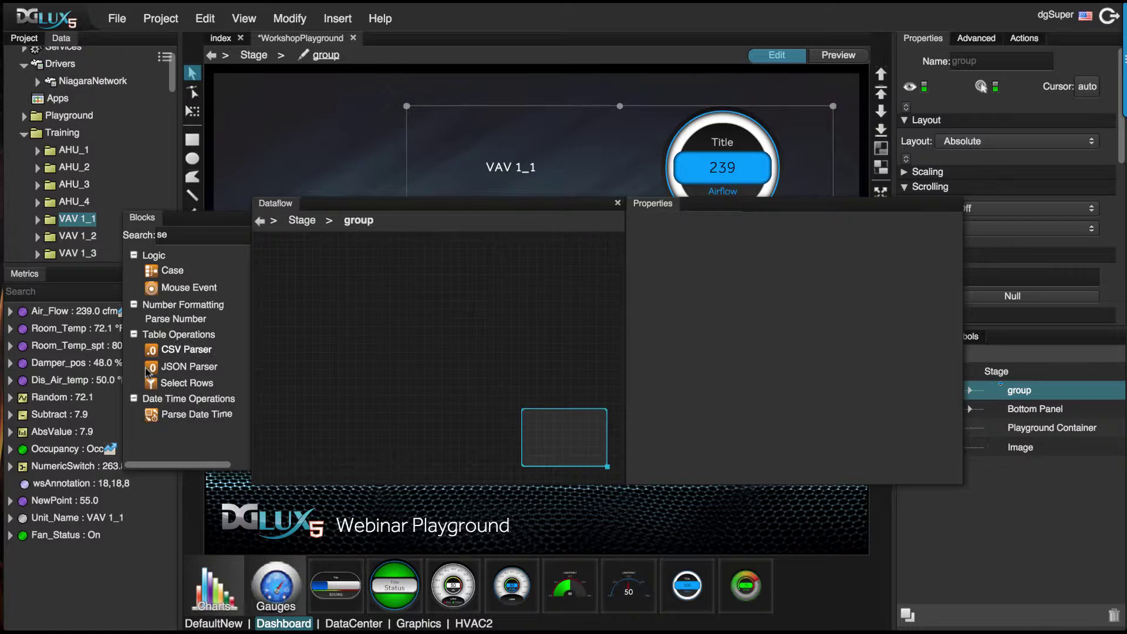
# Add a Relativize block to the group's dataflow, pointed at VAV 1_1, and list its bindings
pyautogui.moveTo(172, 236); pyautogui.dragTo(135, 233)
pyautogui.write('rel')
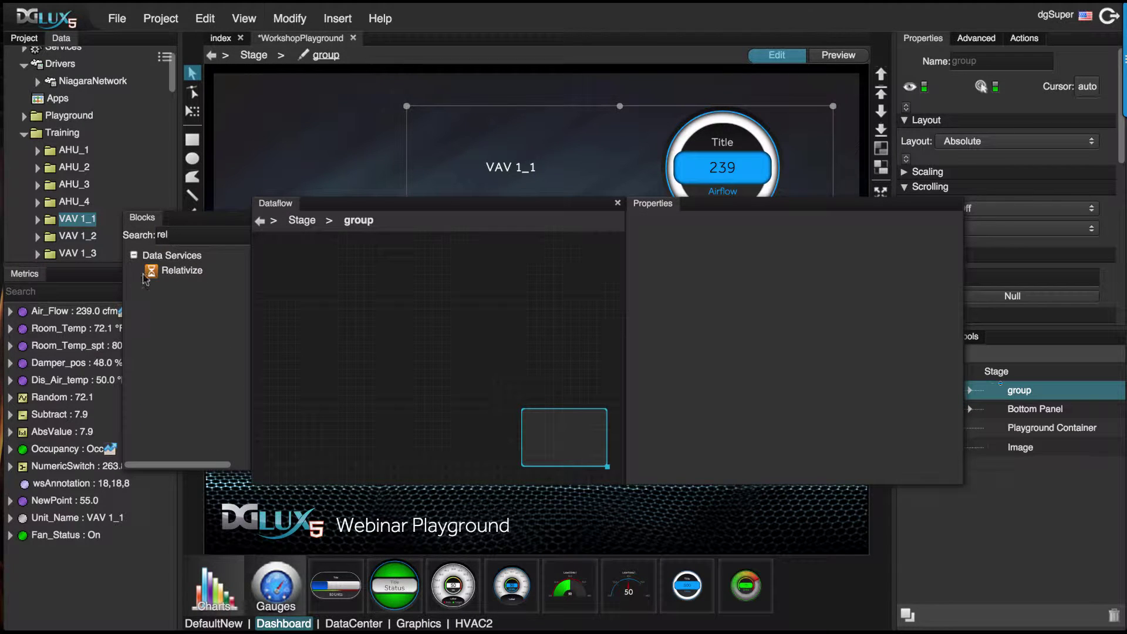
pyautogui.moveTo(411, 277); pyautogui.dragTo(411, 277)
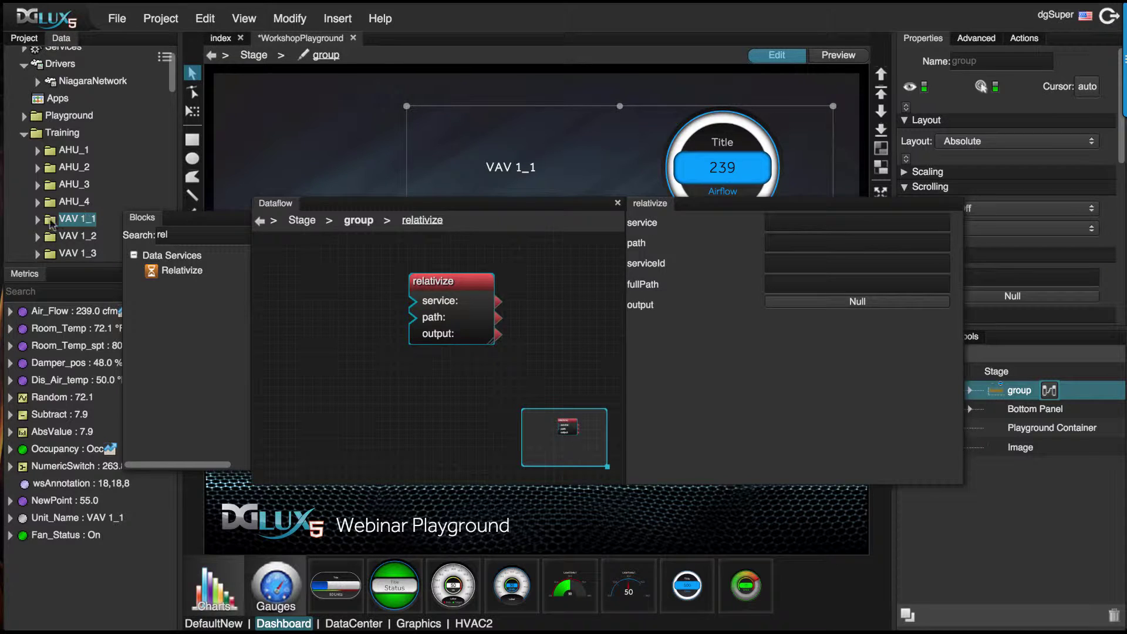
pyautogui.moveTo(51, 220); pyautogui.dragTo(811, 242)
pyautogui.hotkey('ctrl', 'c')
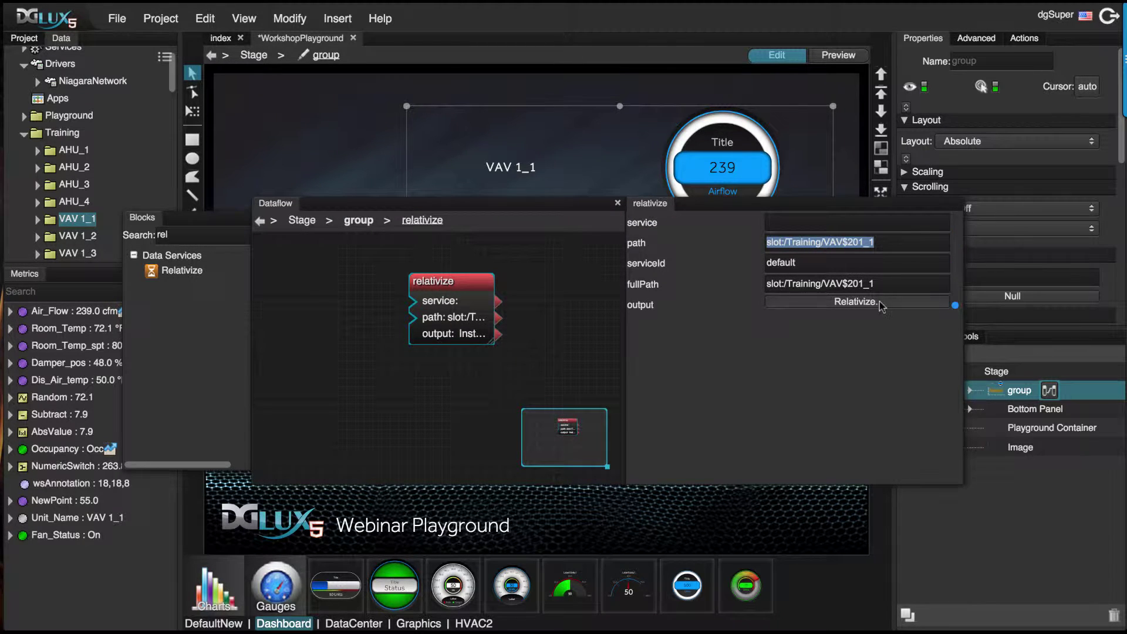
pyautogui.click(882, 304)
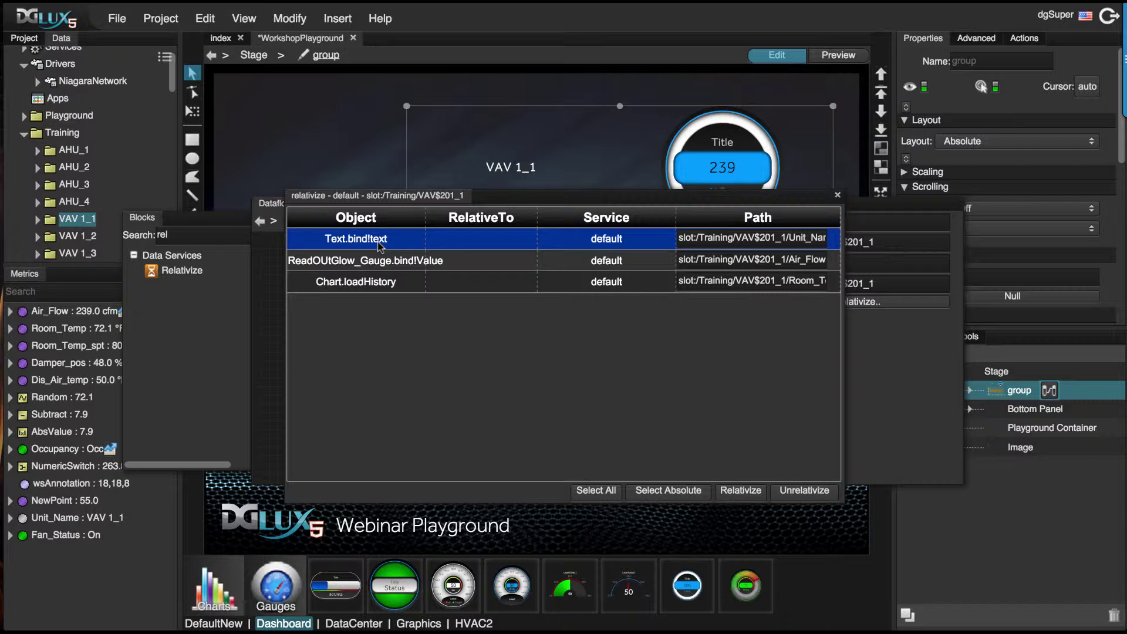
# Relativize all three bindings — text, gauge and chart — to the VAV path
pyautogui.click(593, 490)
pyautogui.click(744, 494)
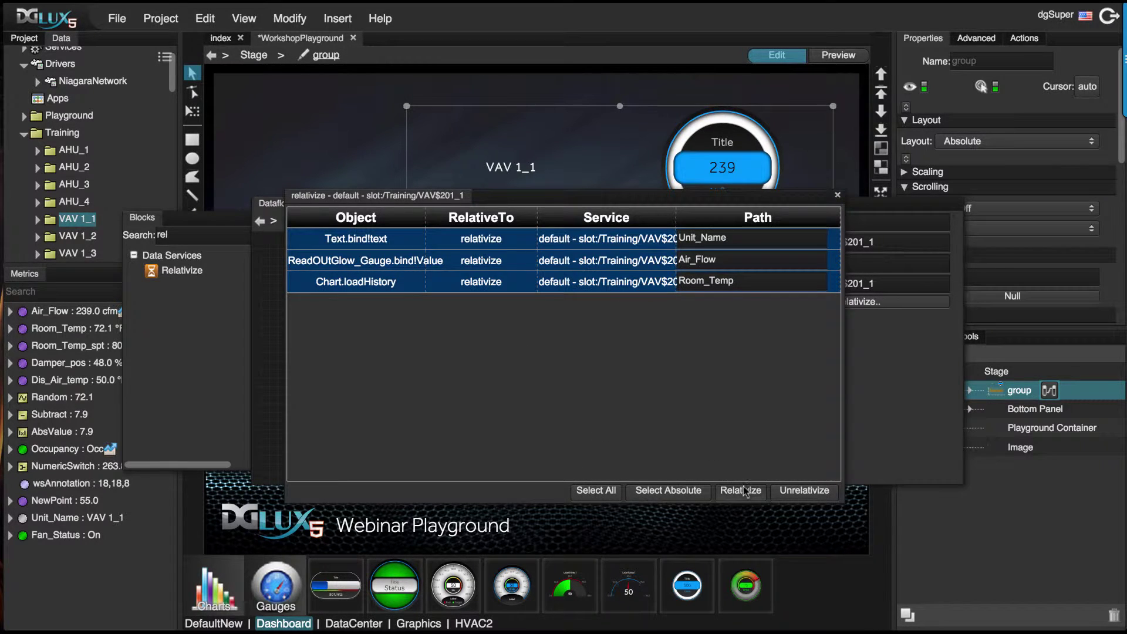
pyautogui.click(838, 195)
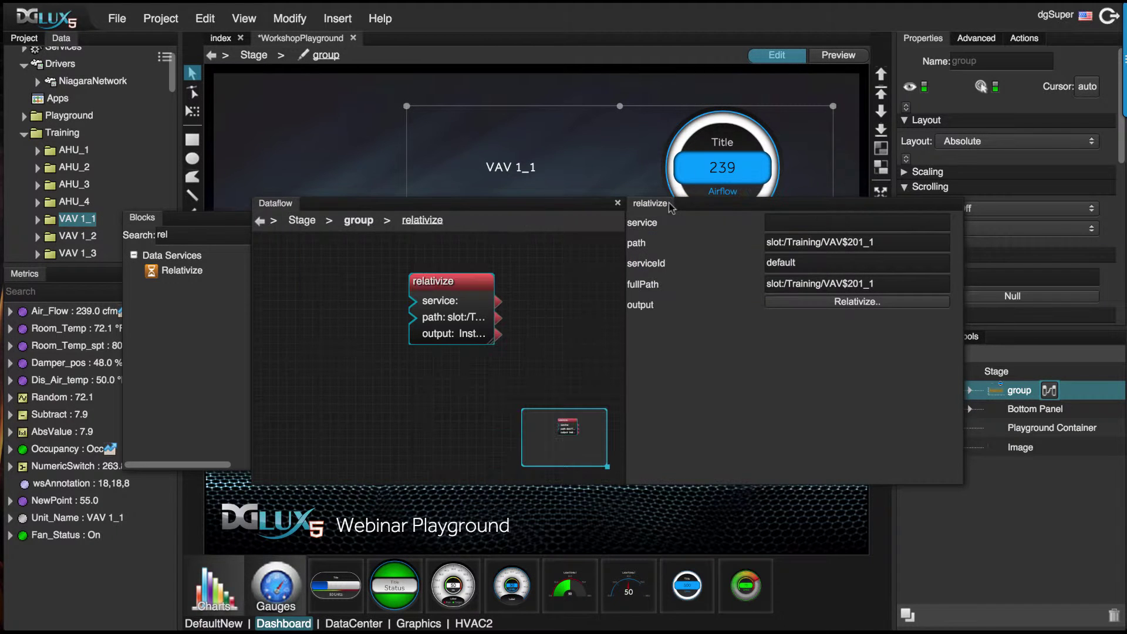
# Change the Relativize path to slot:/Training/VAV$201_5 to preview VAV 1_5 data
pyautogui.moveTo(352, 202); pyautogui.dragTo(147, 332)
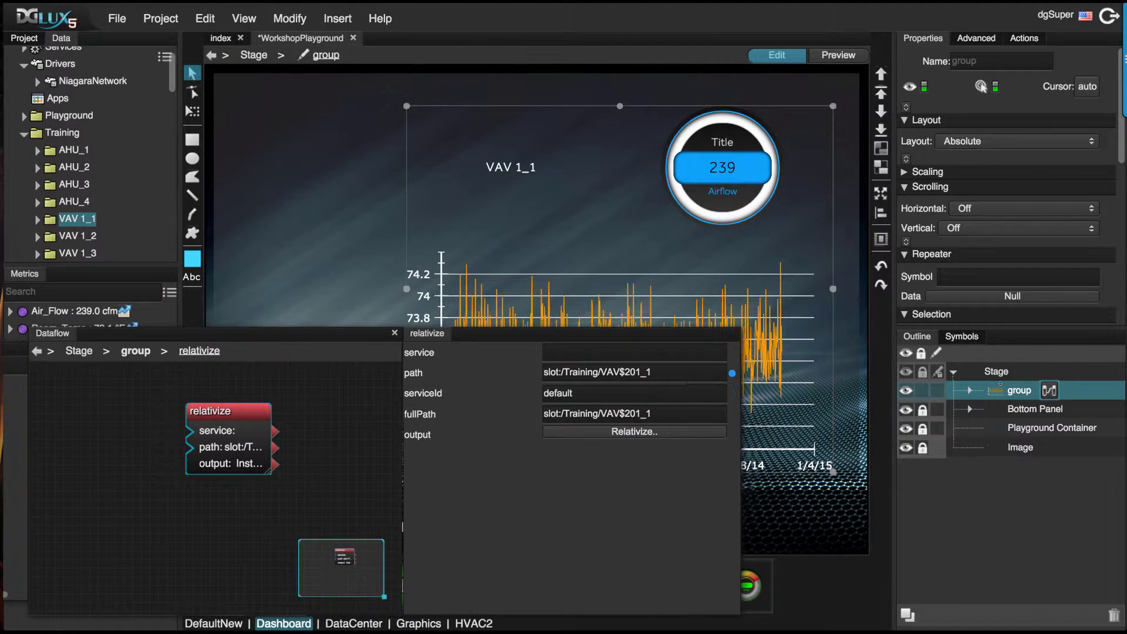
pyautogui.click(681, 376)
pyautogui.press('Return')
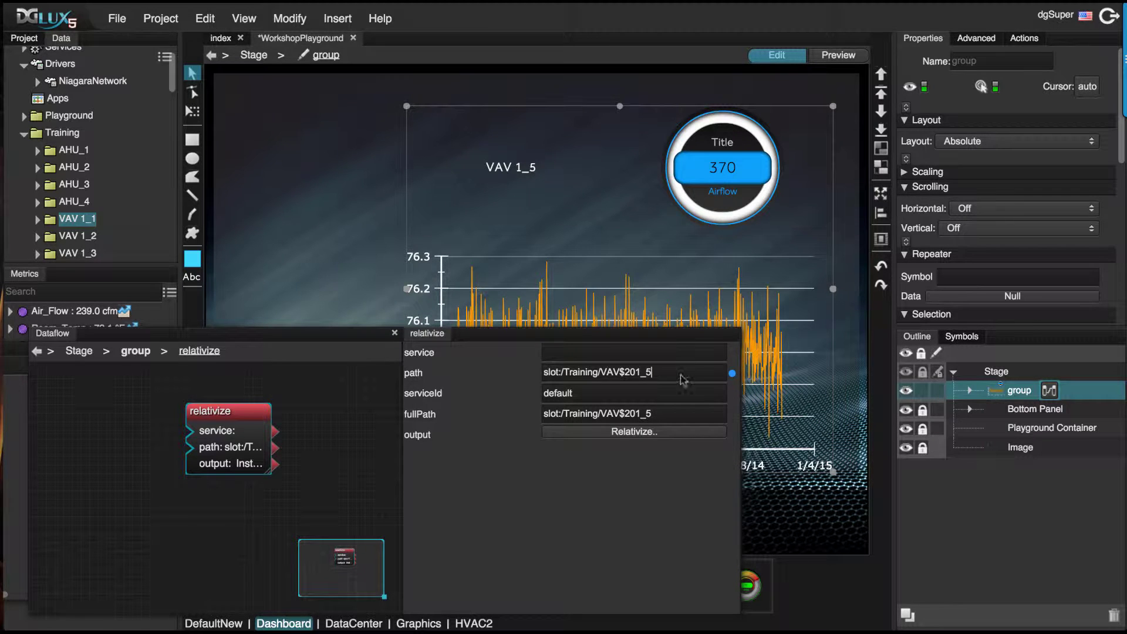
pyautogui.click(394, 333)
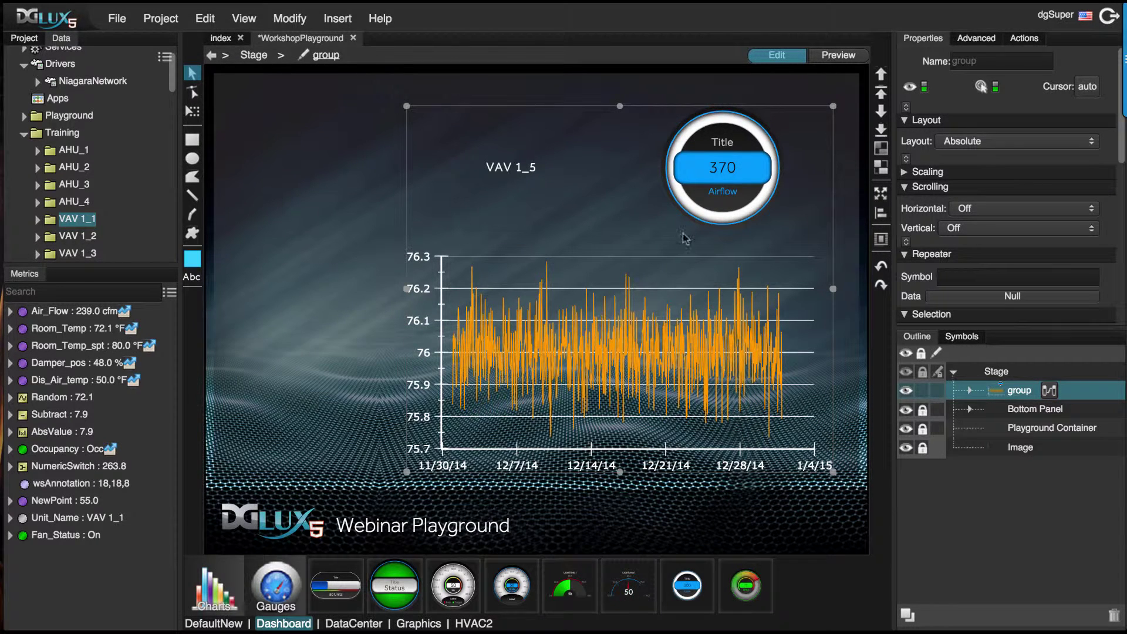
# Start converting the group into a symbol and focus its name field
pyautogui.rightClick(676, 285)
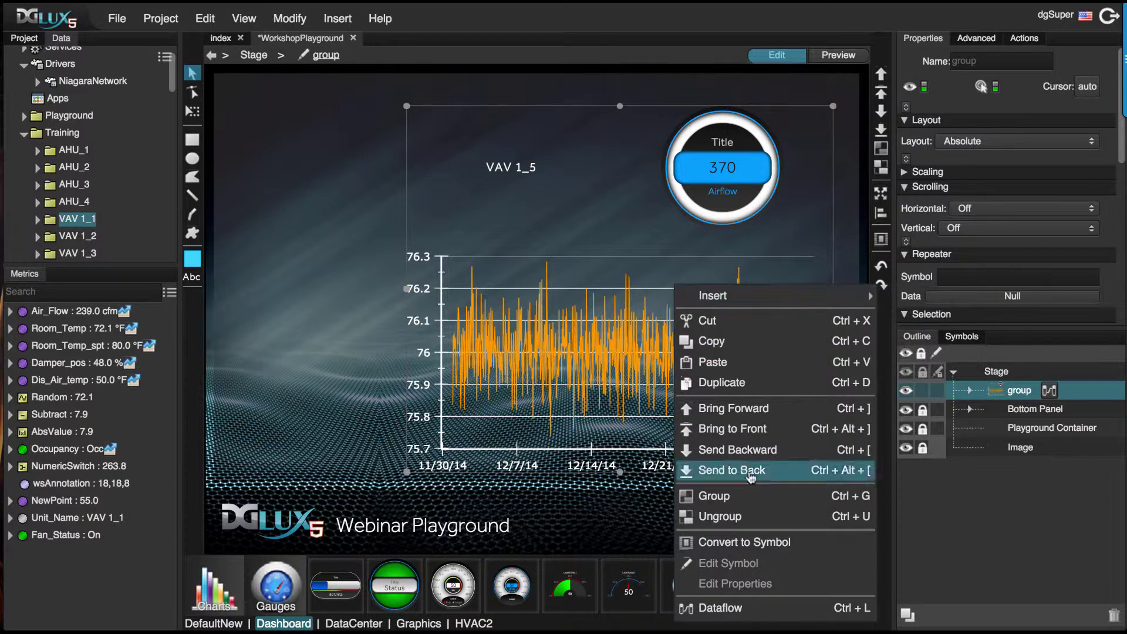
pyautogui.click(736, 542)
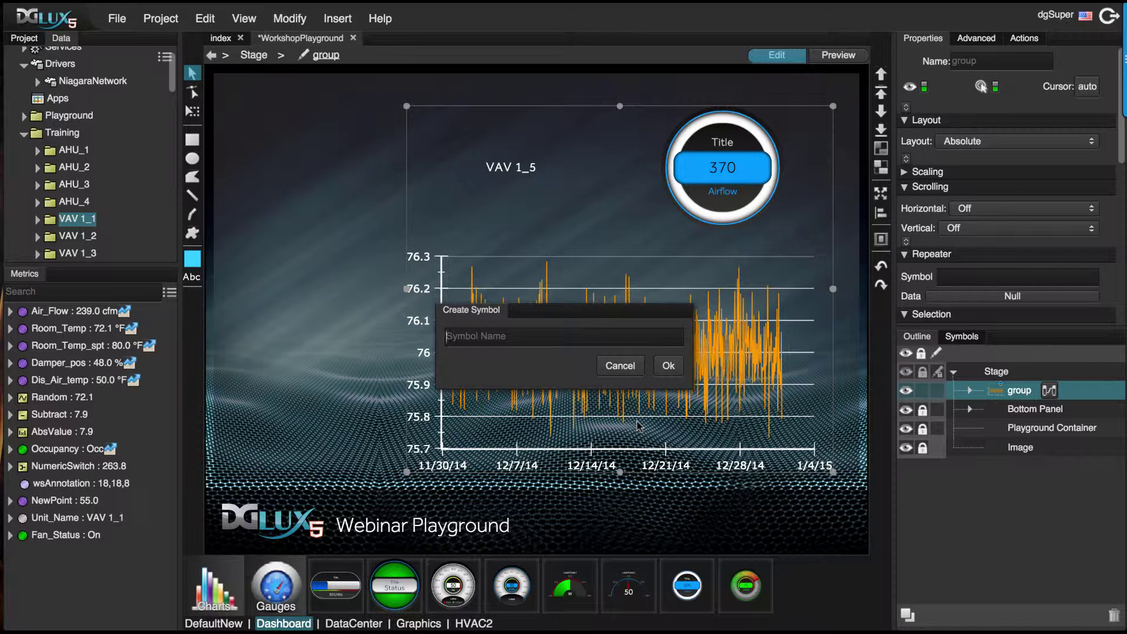
pyautogui.click(447, 336)
# Create the symbol lg and enter its symbol editing mode
pyautogui.click(669, 365)
pyautogui.rightClick(660, 361)
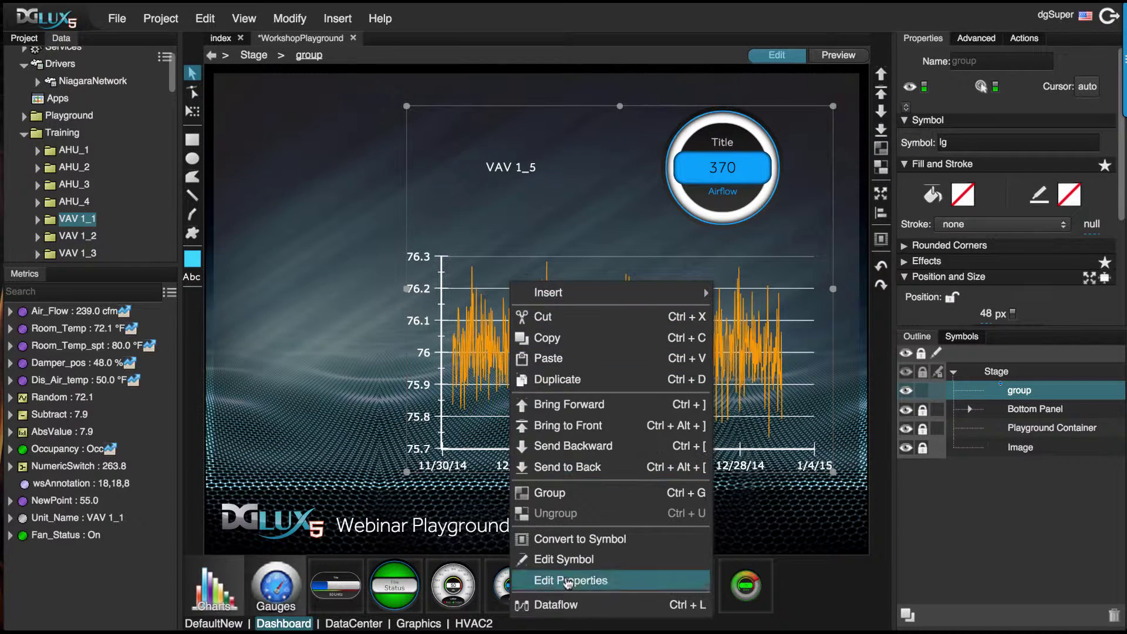
pyautogui.click(572, 557)
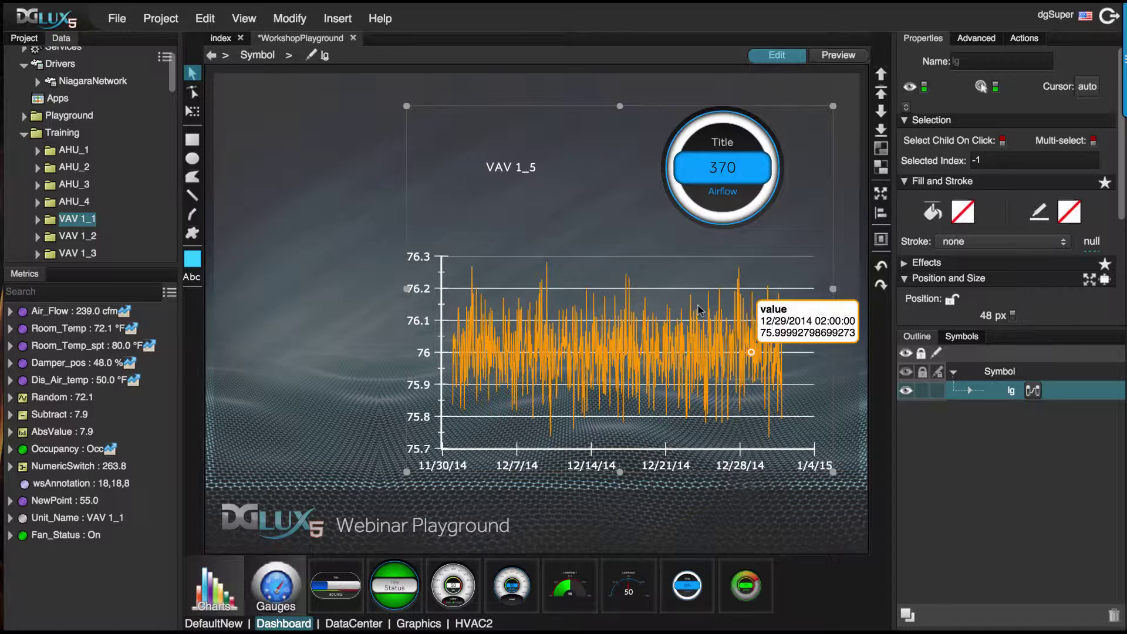
# Add a string parameter named Path to the lg symbol's properties
pyautogui.click(290, 18)
pyautogui.click(311, 196)
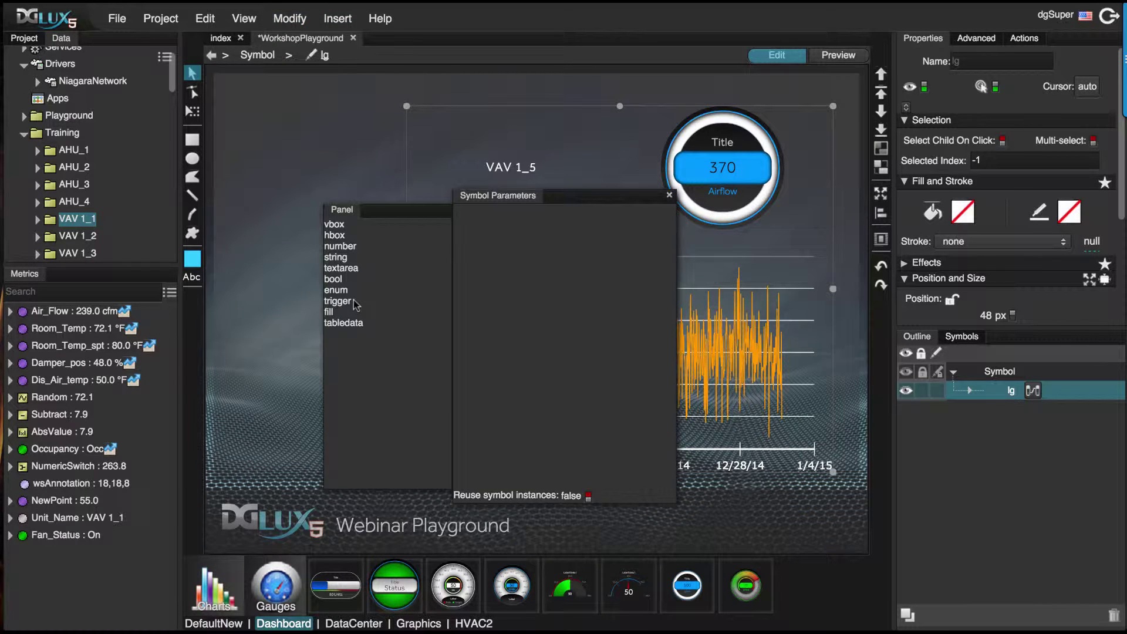
pyautogui.moveTo(336, 258); pyautogui.dragTo(494, 217)
pyautogui.doubleClick(470, 218)
pyautogui.write('Path')
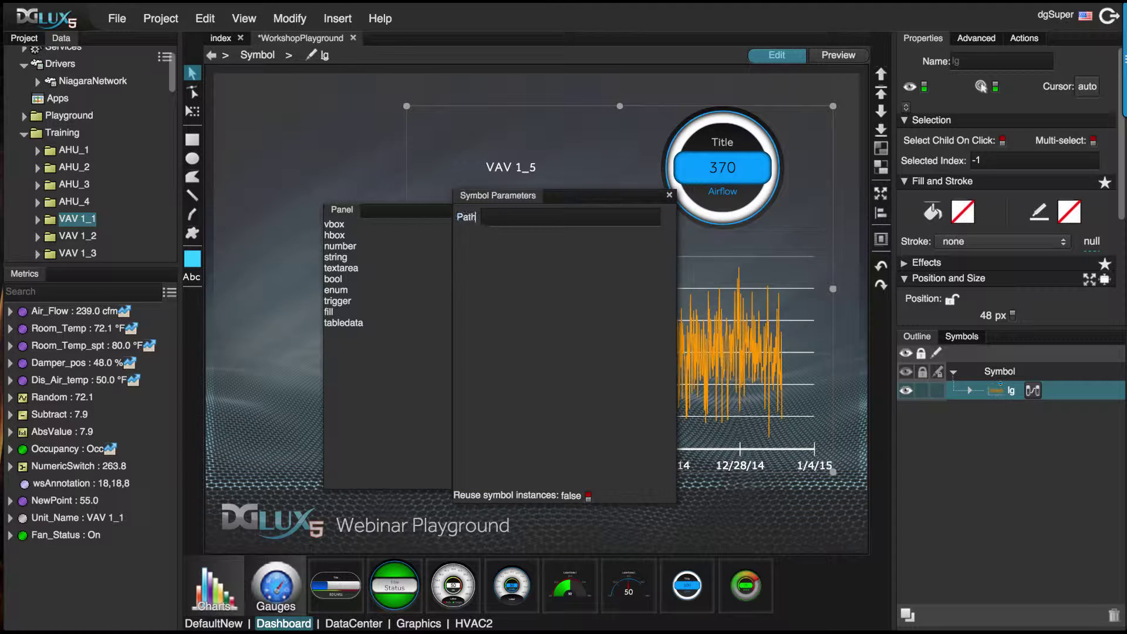
pyautogui.click(669, 195)
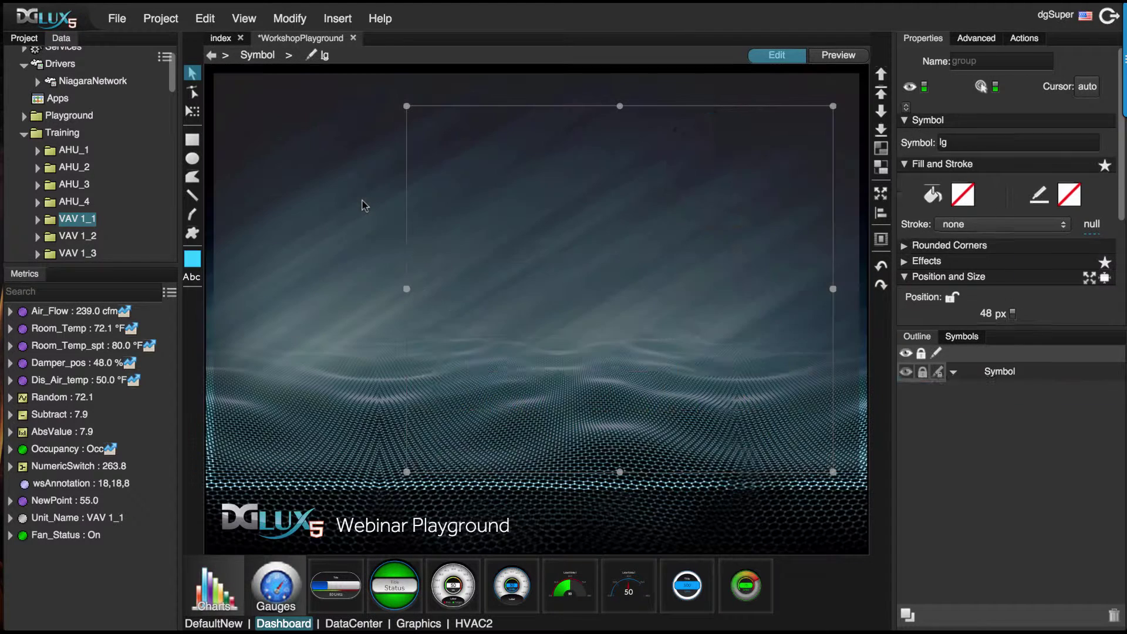
# Back on the stage, paste slot:/Training/VAV$201_1 into the Path property, then clear it
pyautogui.doubleClick(364, 204)
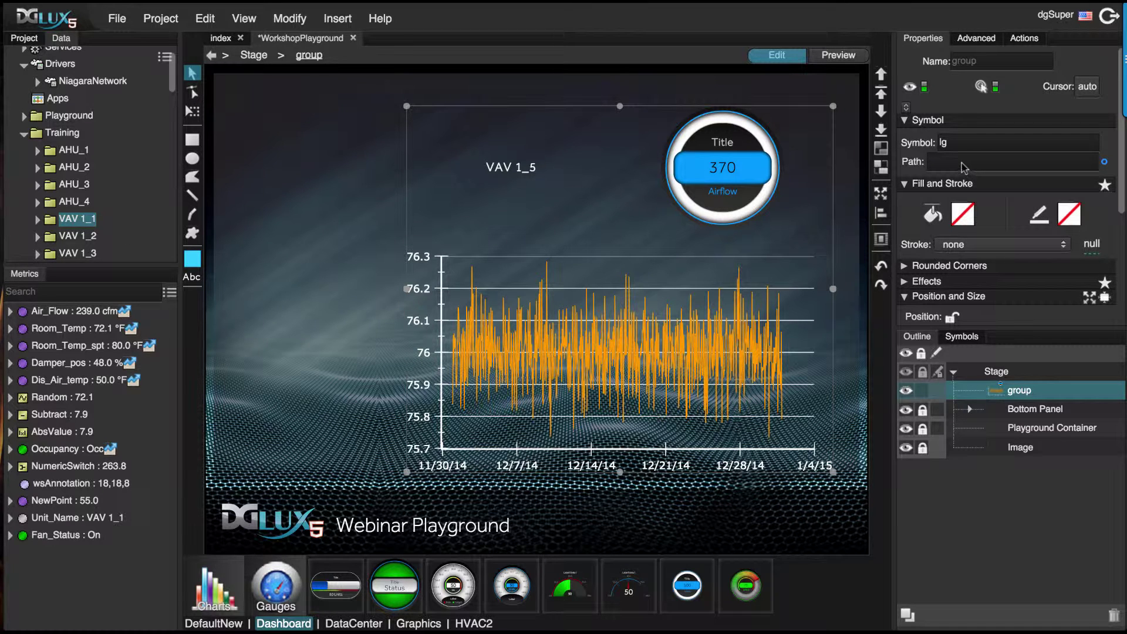
pyautogui.click(1008, 163)
pyautogui.hotkey('ctrl', 'v')
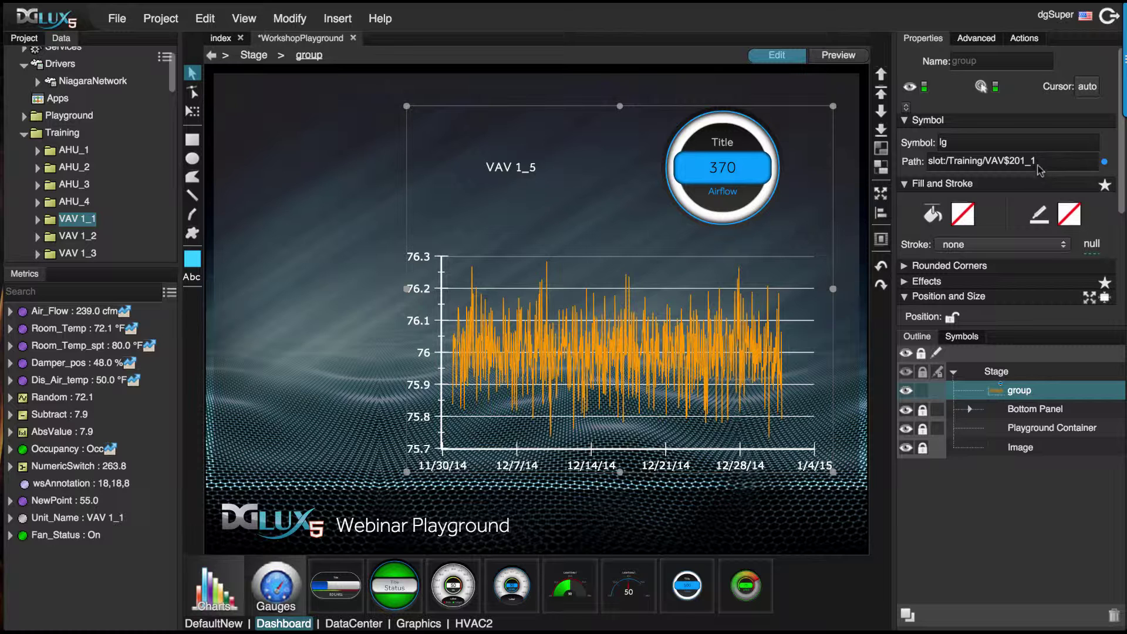
pyautogui.hotkey('ctrl', 'a')
pyautogui.press('BackSpace')
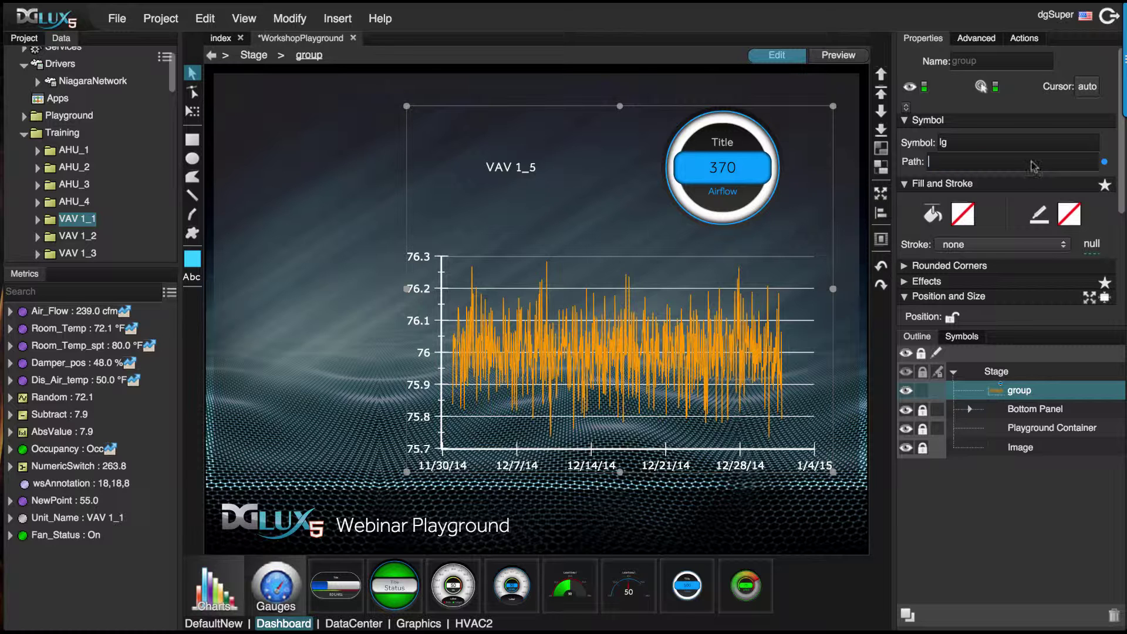
# Re-enter the lg symbol and bring up its Symbol Parameters window
pyautogui.rightClick(615, 292)
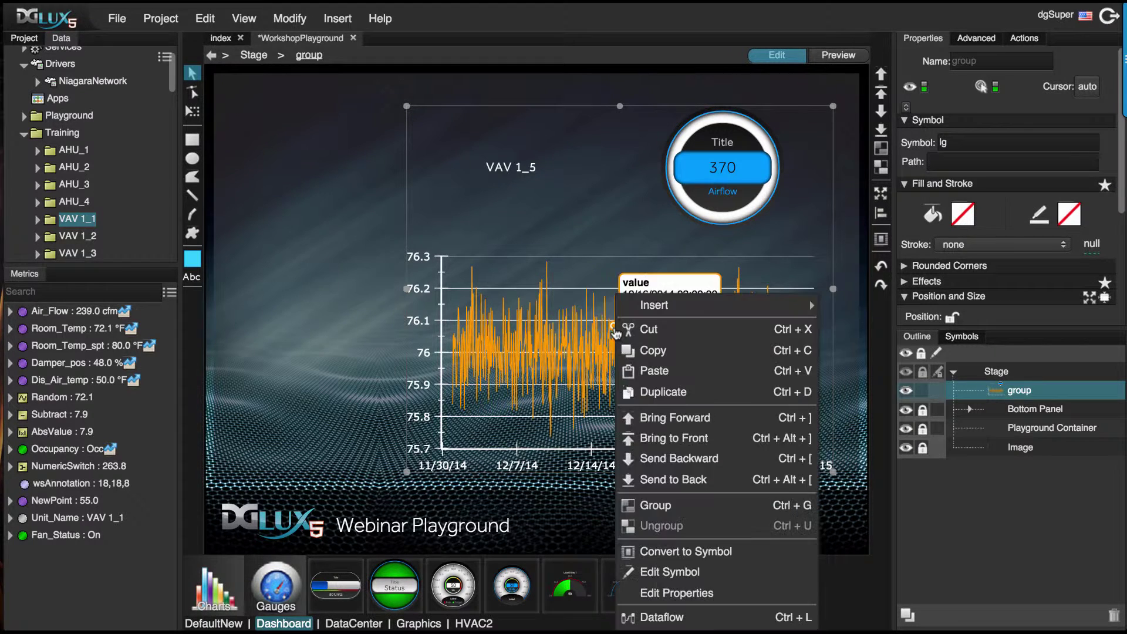
pyautogui.click(665, 570)
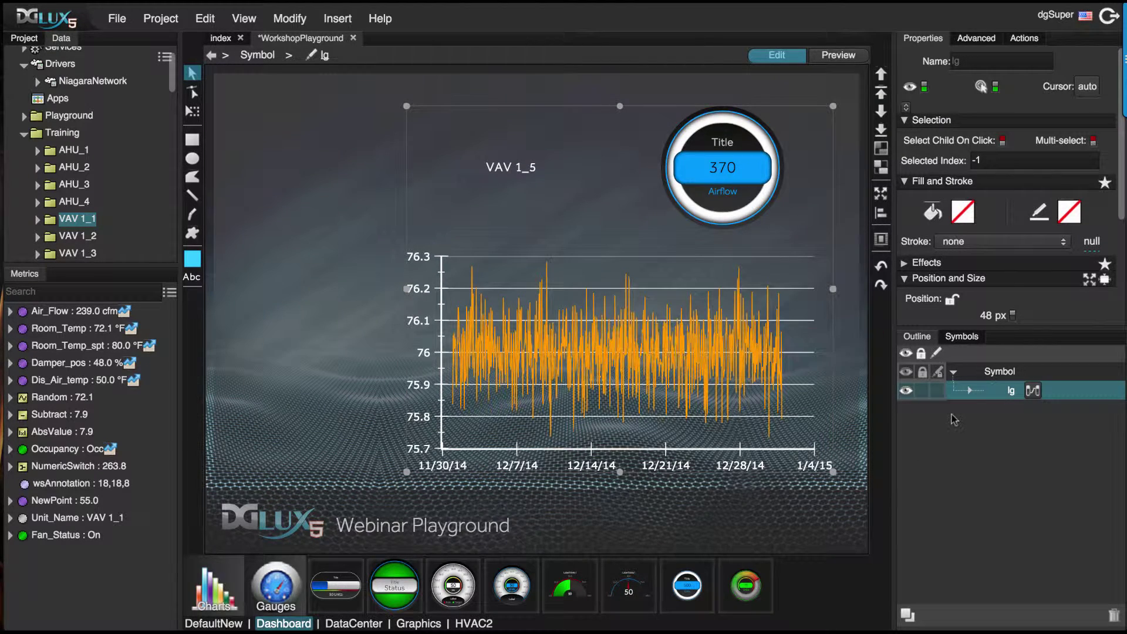
pyautogui.click(301, 19)
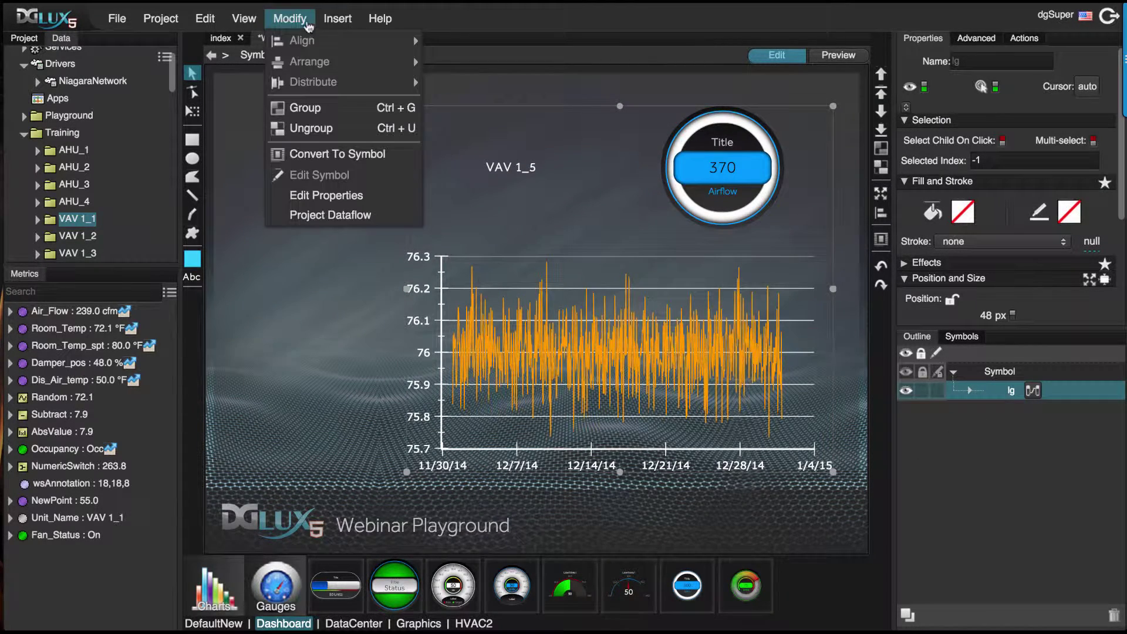
pyautogui.click(313, 195)
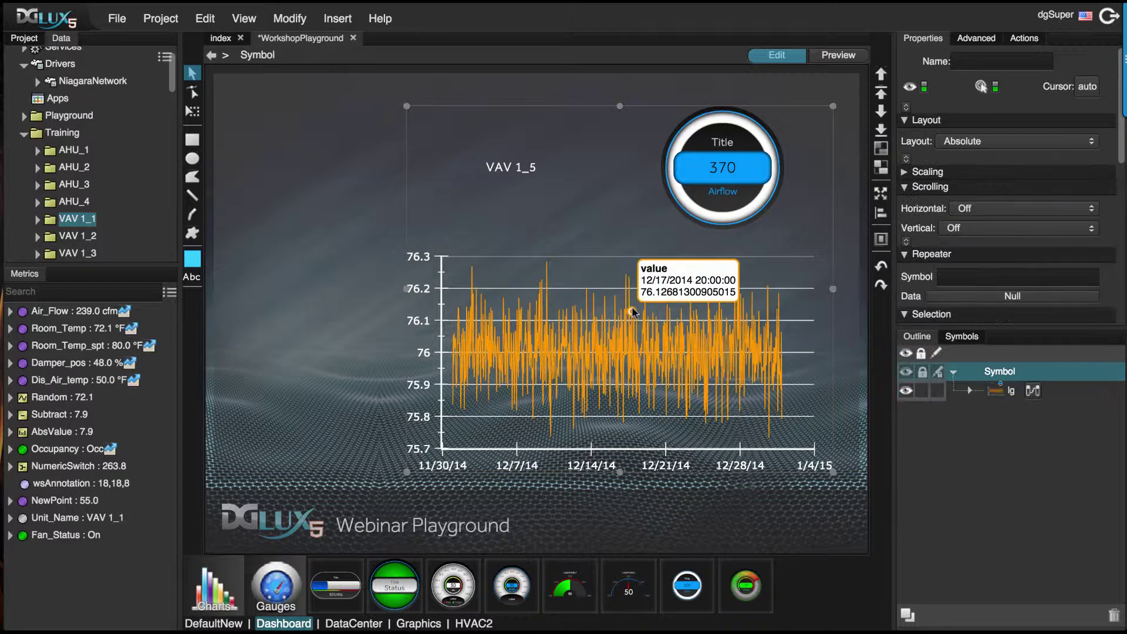
pyautogui.rightClick(579, 241)
pyautogui.moveTo(590, 245)
pyautogui.click(639, 535)
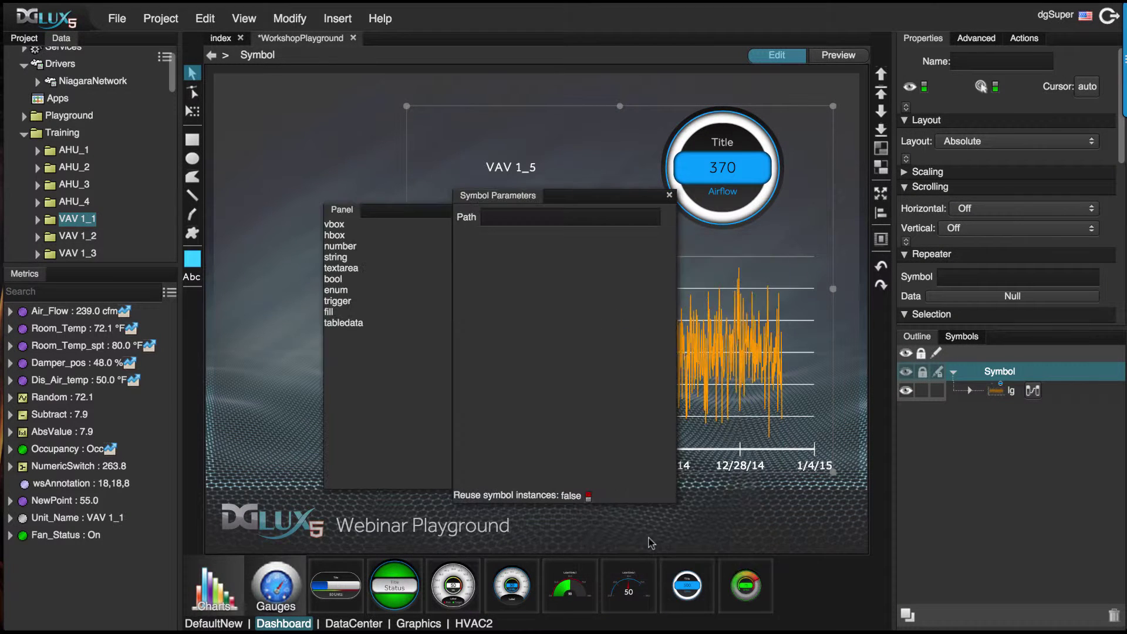
pyautogui.moveTo(473, 201); pyautogui.dragTo(340, 185)
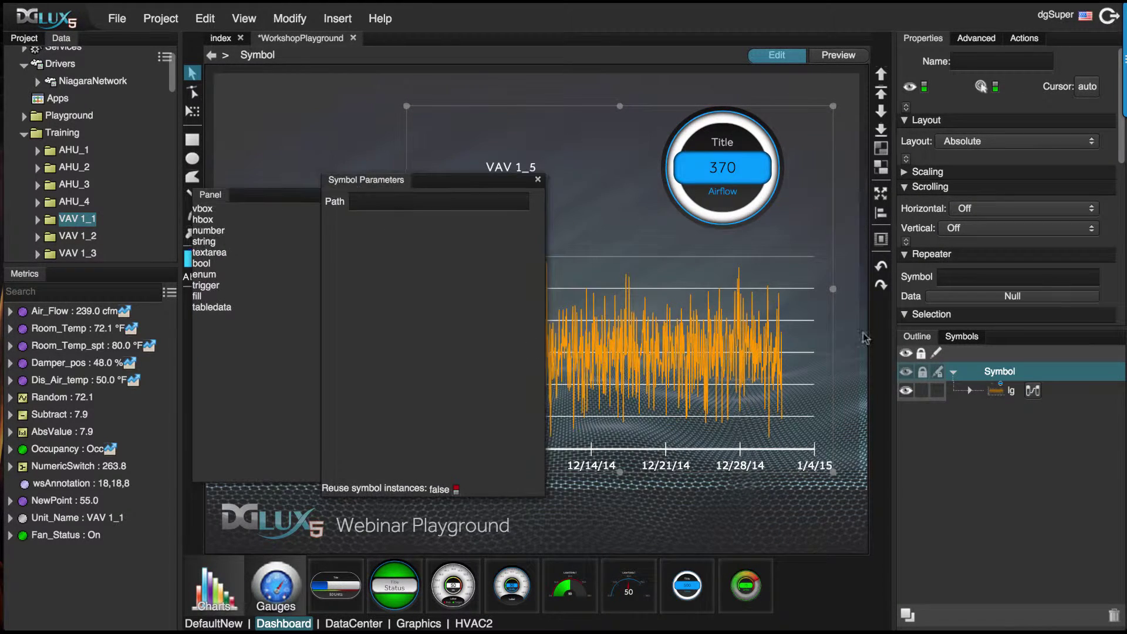
# Wire the Path parameter into the Relativize block's path and set Path to VAV 1_1
pyautogui.click(1032, 391)
pyautogui.click(240, 421)
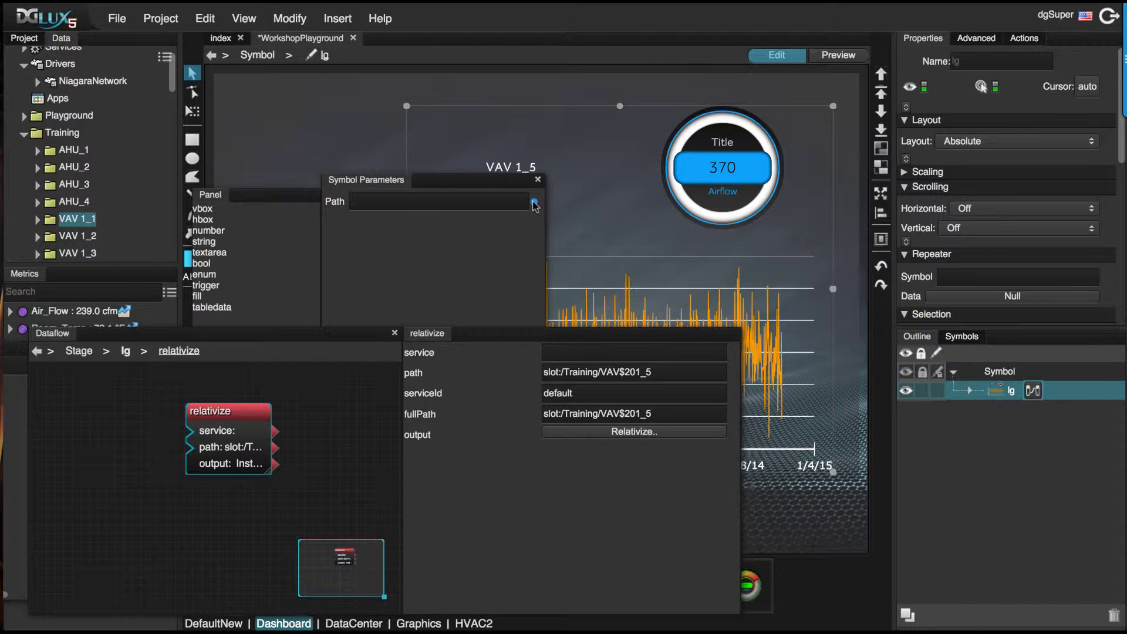
pyautogui.moveTo(535, 204); pyautogui.dragTo(568, 328)
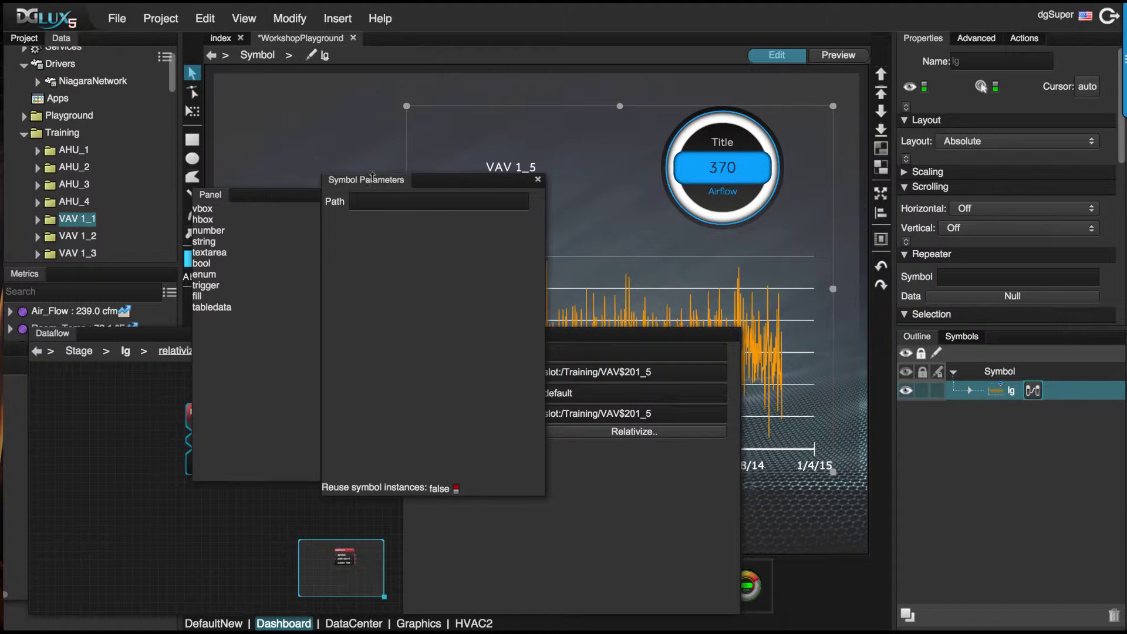
pyautogui.moveTo(338, 181); pyautogui.dragTo(215, 160)
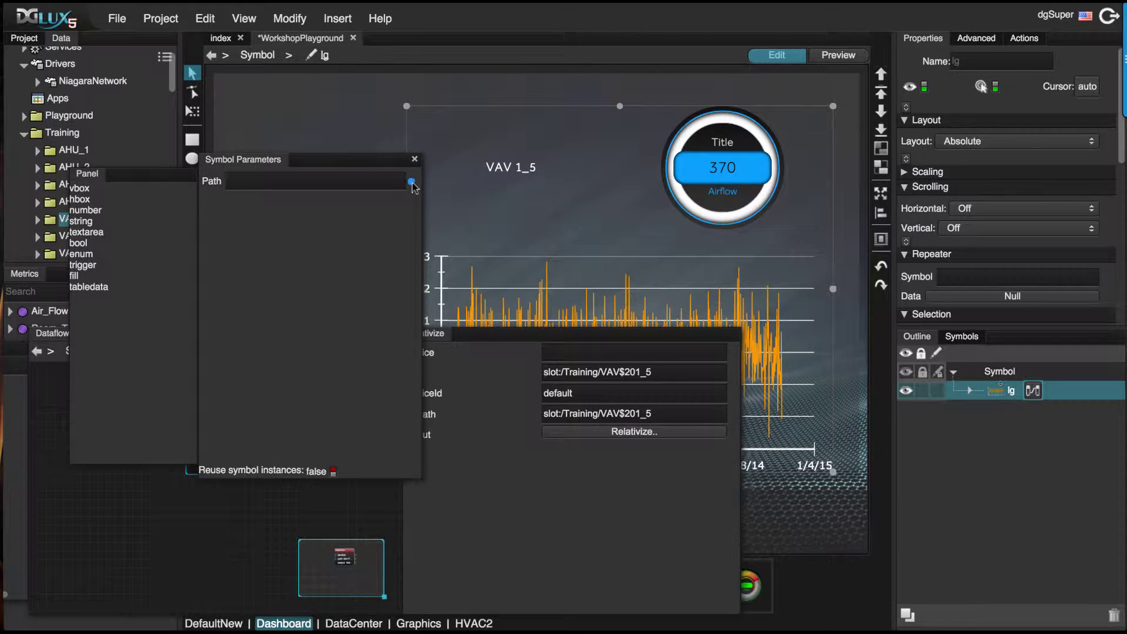
pyautogui.moveTo(411, 182); pyautogui.dragTo(594, 374)
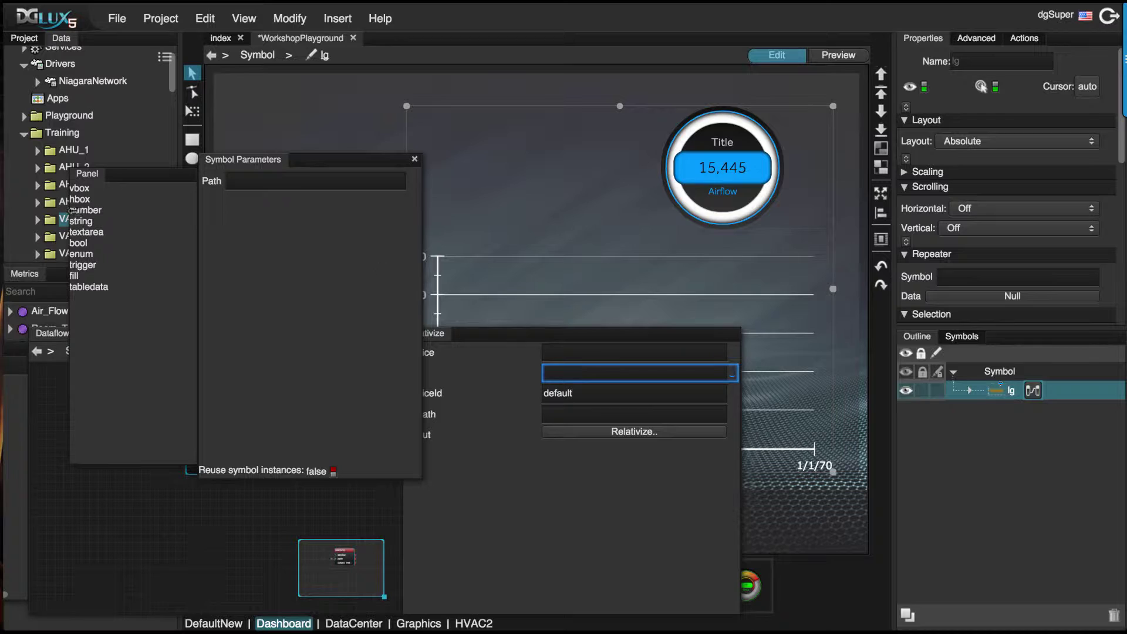
pyautogui.moveTo(50, 228); pyautogui.dragTo(274, 183)
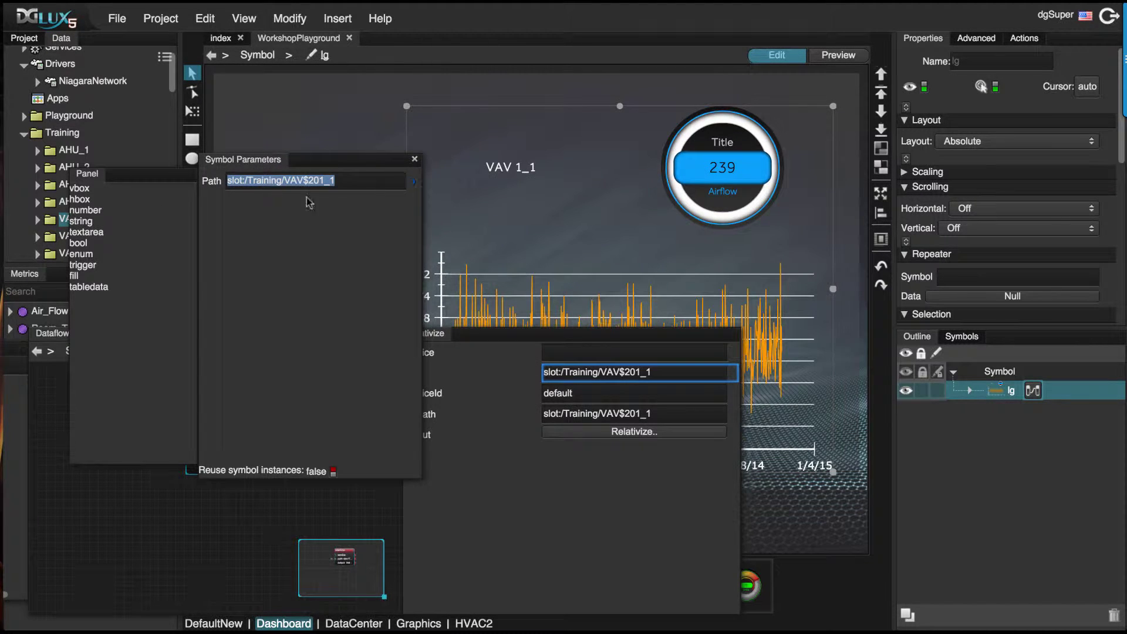
pyautogui.click(414, 159)
# Toggle the group's Path between VAV$201_2 and VAV$201_1, then shrink the chart-and-gauge group
pyautogui.doubleClick(375, 240)
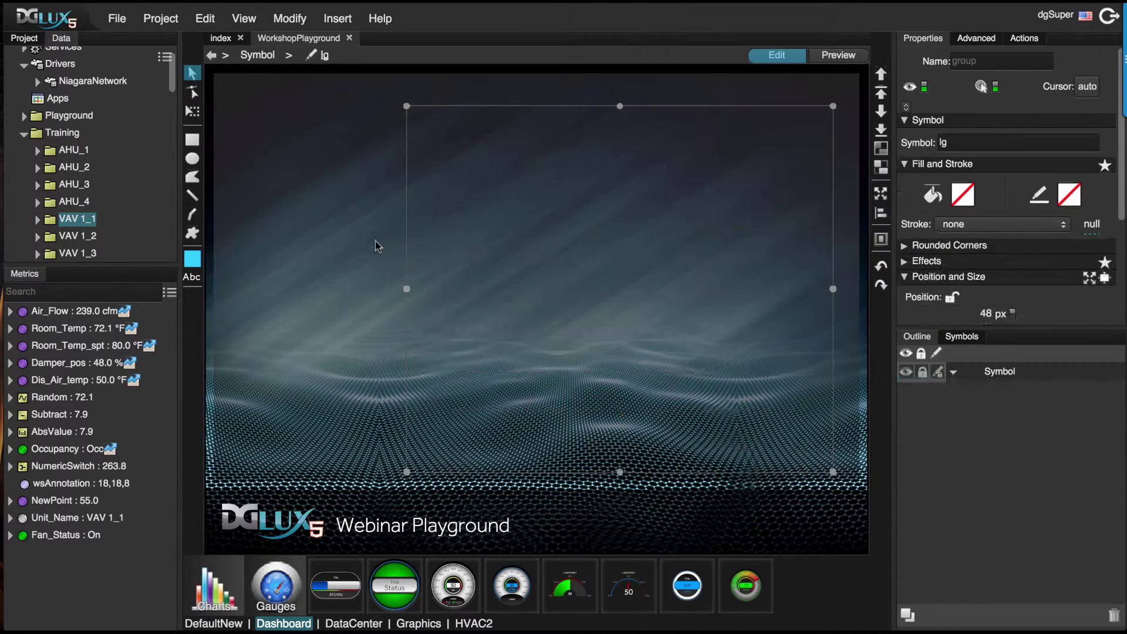
pyautogui.click(1065, 161)
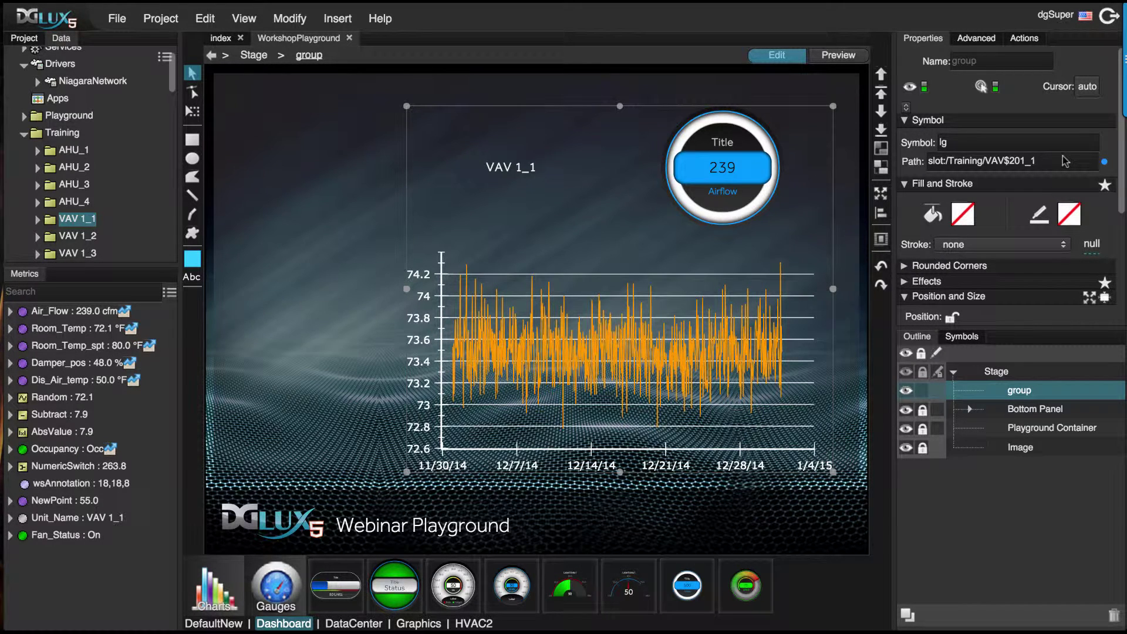
pyautogui.press('BackSpace')
pyautogui.write('20')
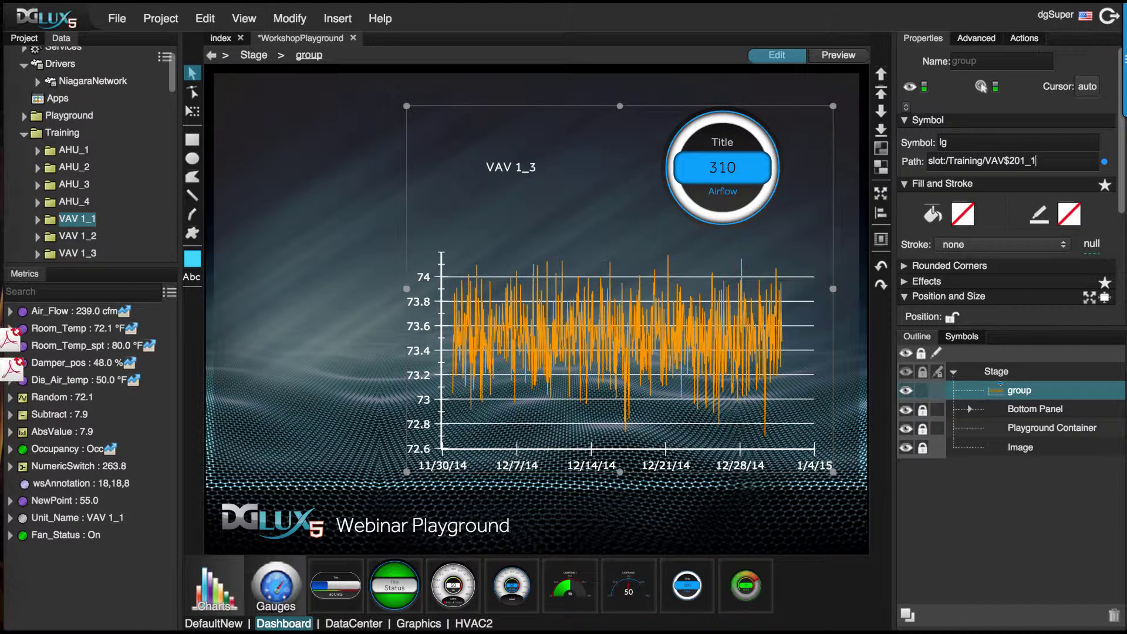
pyautogui.write('1')
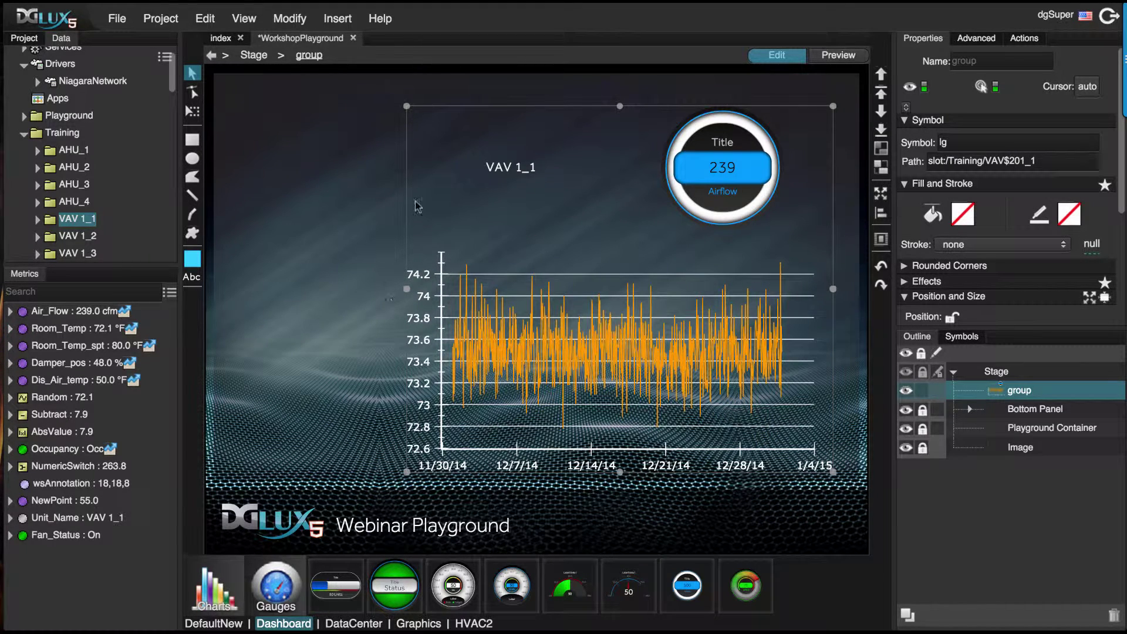
pyautogui.moveTo(407, 108); pyautogui.dragTo(452, 128)
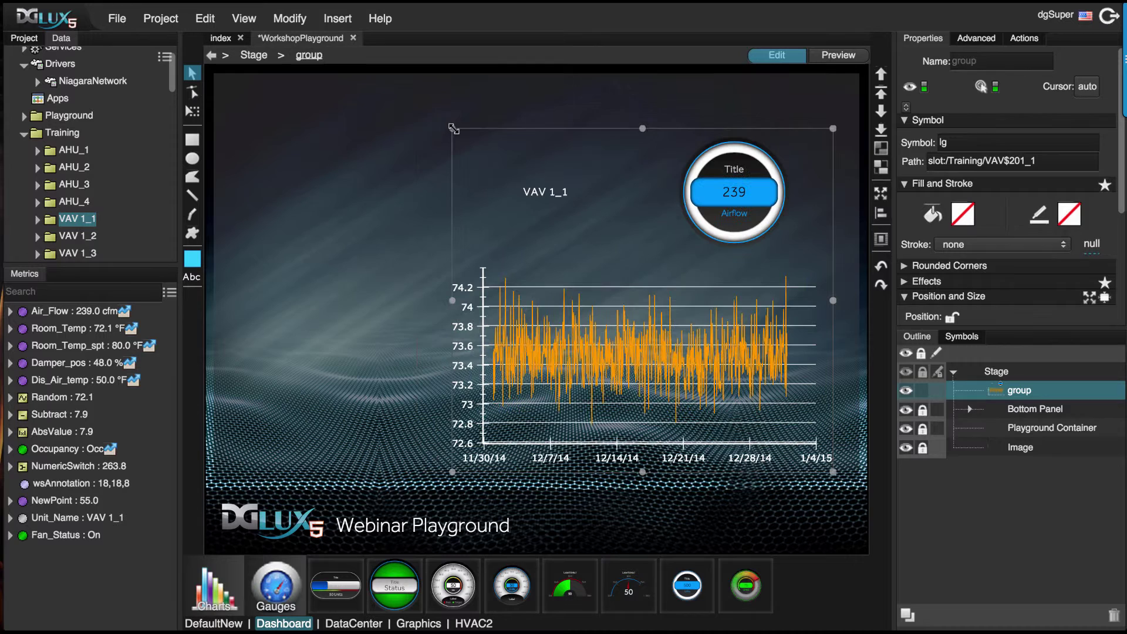
# Insert an empty Group at the stage's top-left and stretch it down the left side
pyautogui.rightClick(295, 233)
pyautogui.moveTo(364, 243)
pyautogui.moveTo(541, 250)
pyautogui.click(624, 289)
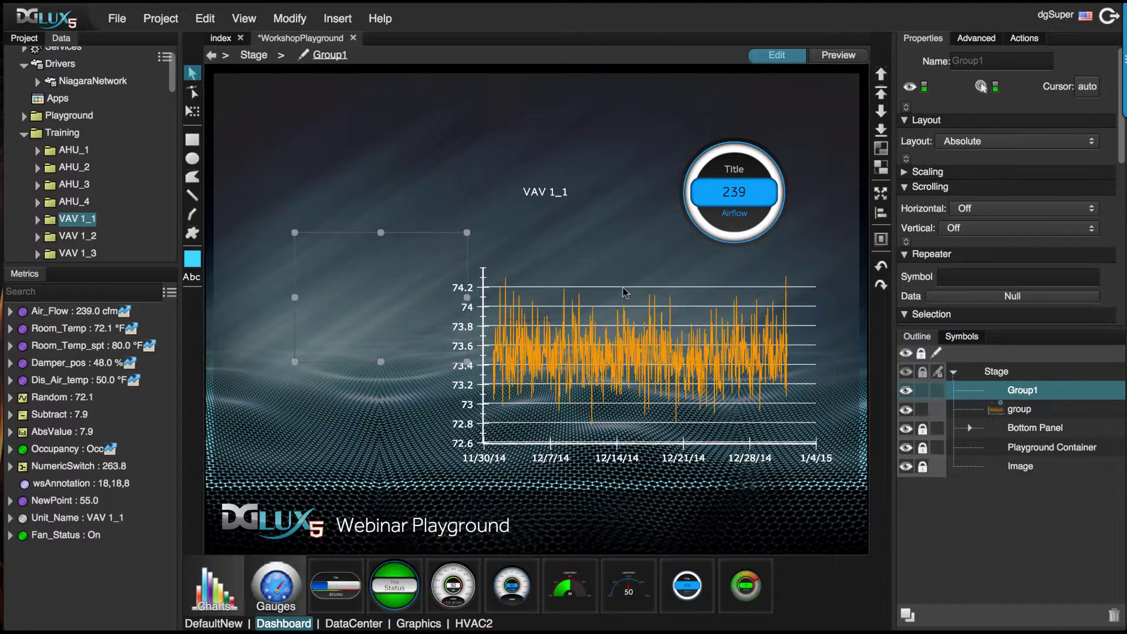
pyautogui.moveTo(377, 259); pyautogui.dragTo(301, 118)
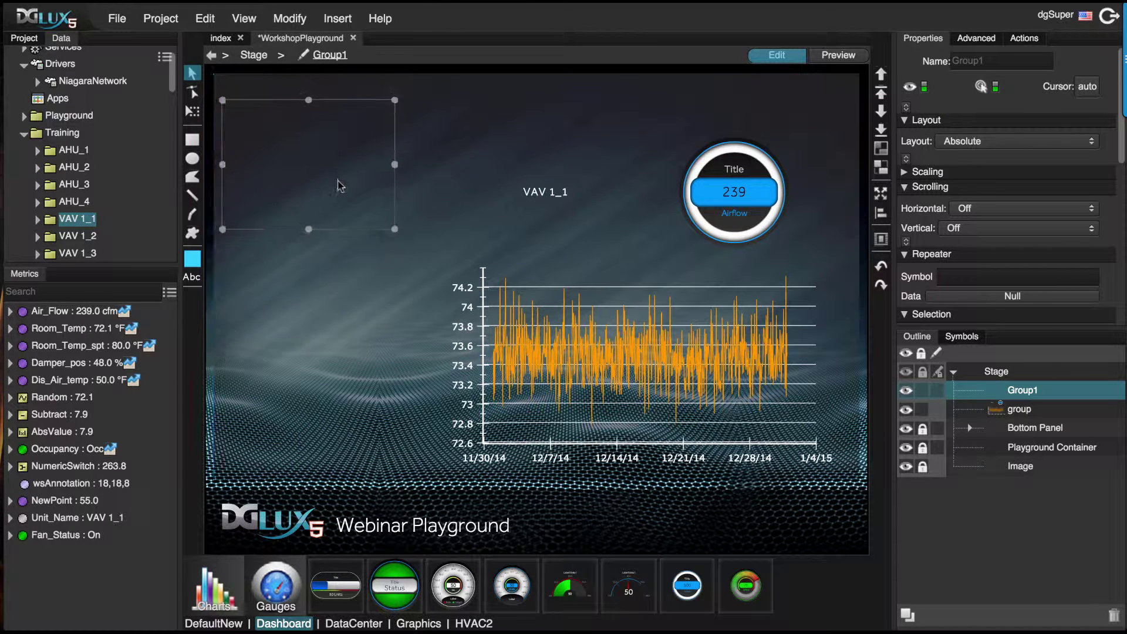
pyautogui.moveTo(311, 232); pyautogui.dragTo(310, 468)
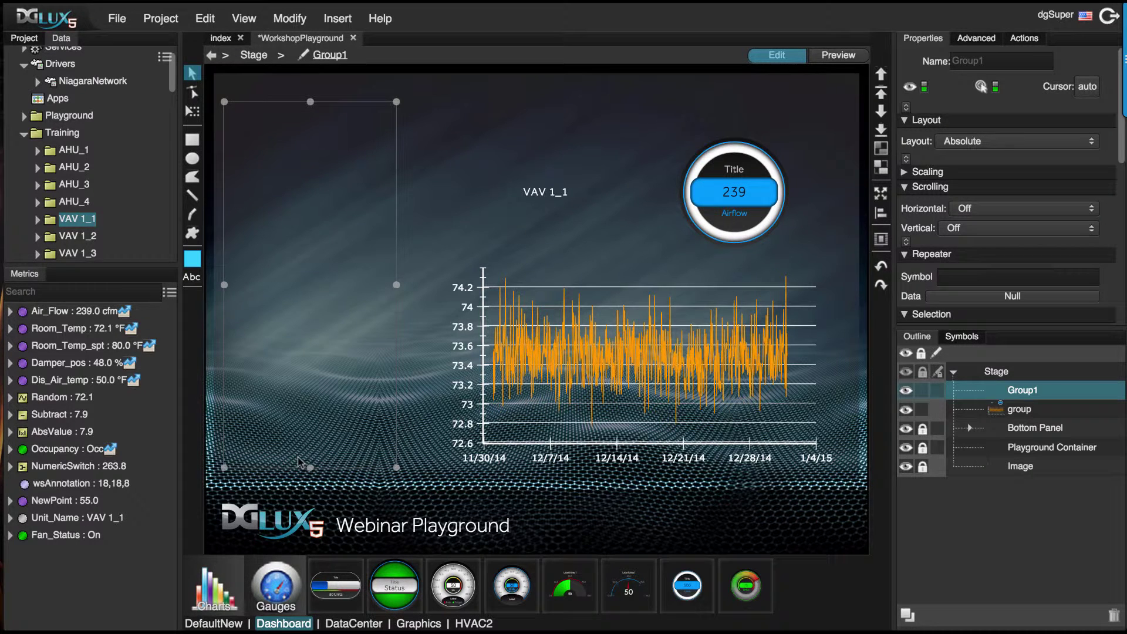
# Give the group a solid black fill at 50% opacity
pyautogui.scroll(-3, 921, 155)
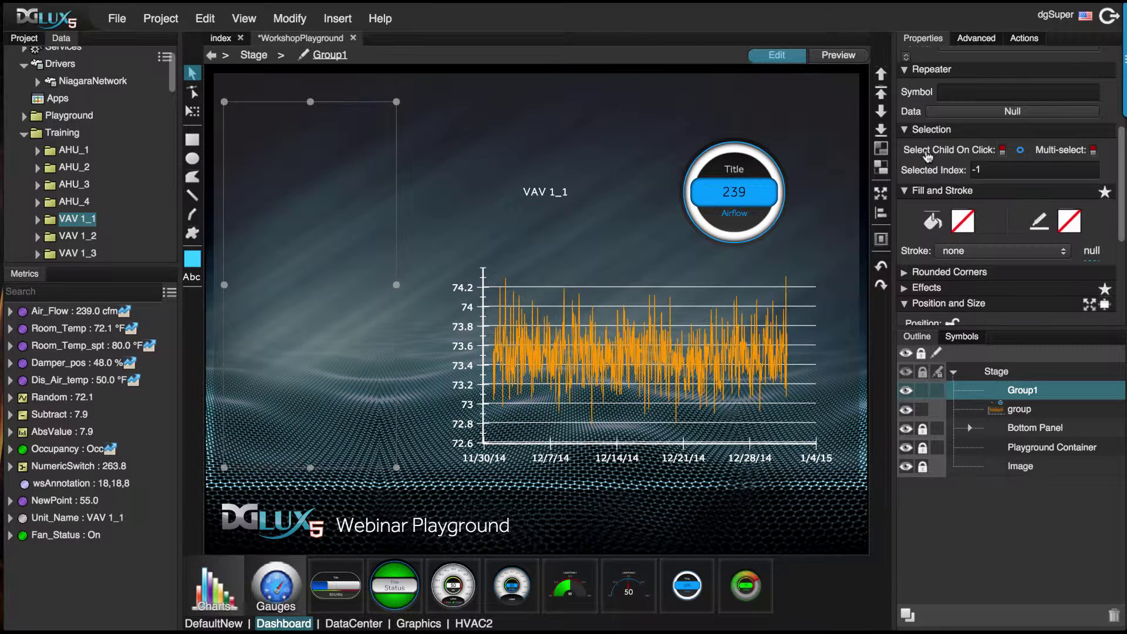
pyautogui.click(961, 222)
pyautogui.click(730, 242)
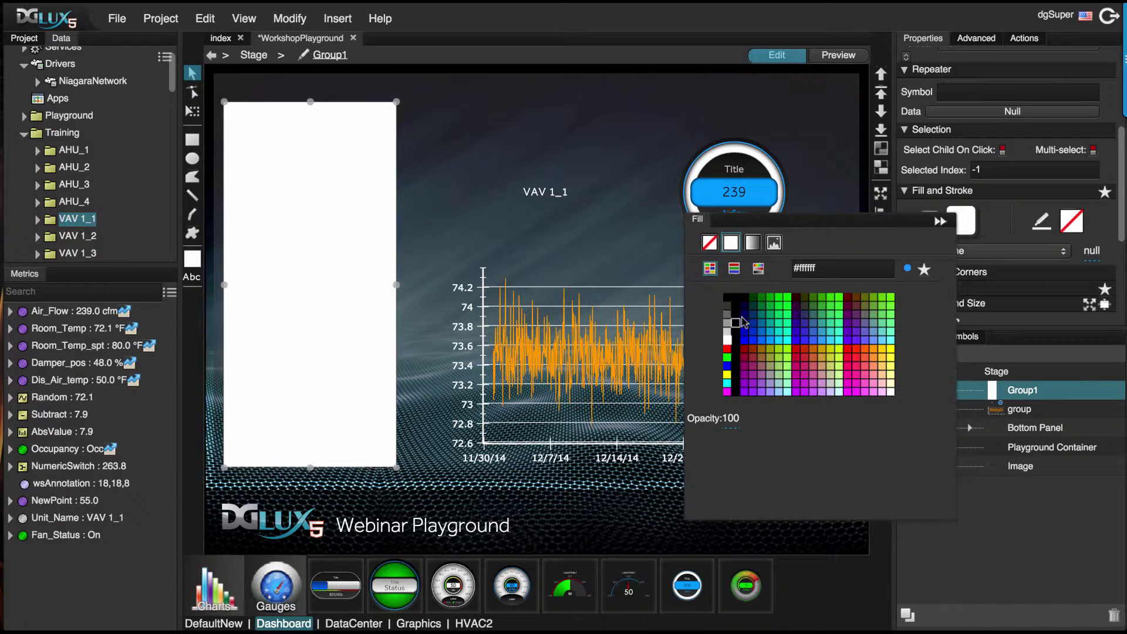
pyautogui.click(727, 297)
pyautogui.click(731, 418)
pyautogui.write('50')
pyautogui.press('Return')
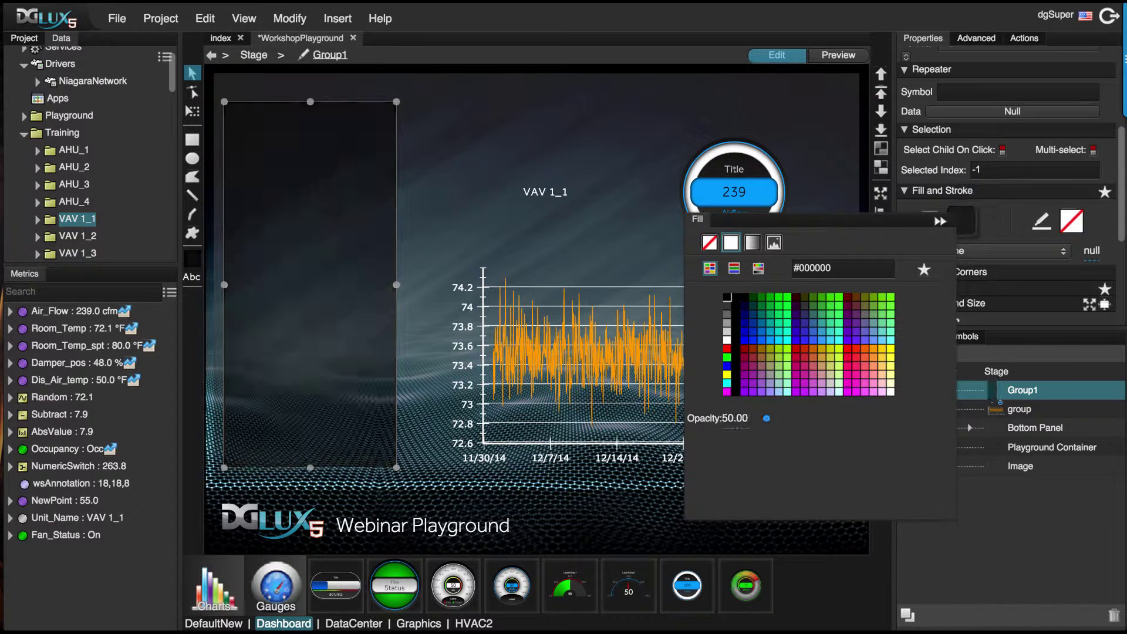
pyautogui.click(455, 103)
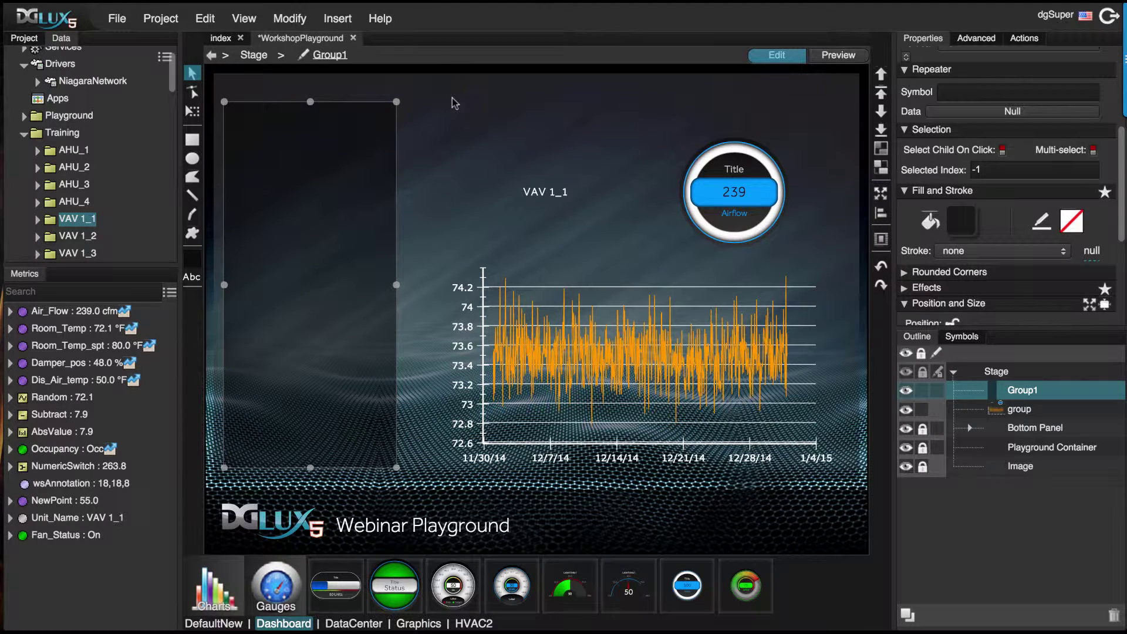
# Collapse the fill and stroke, selection and scrolling property sections
pyautogui.scroll(3, 945, 203)
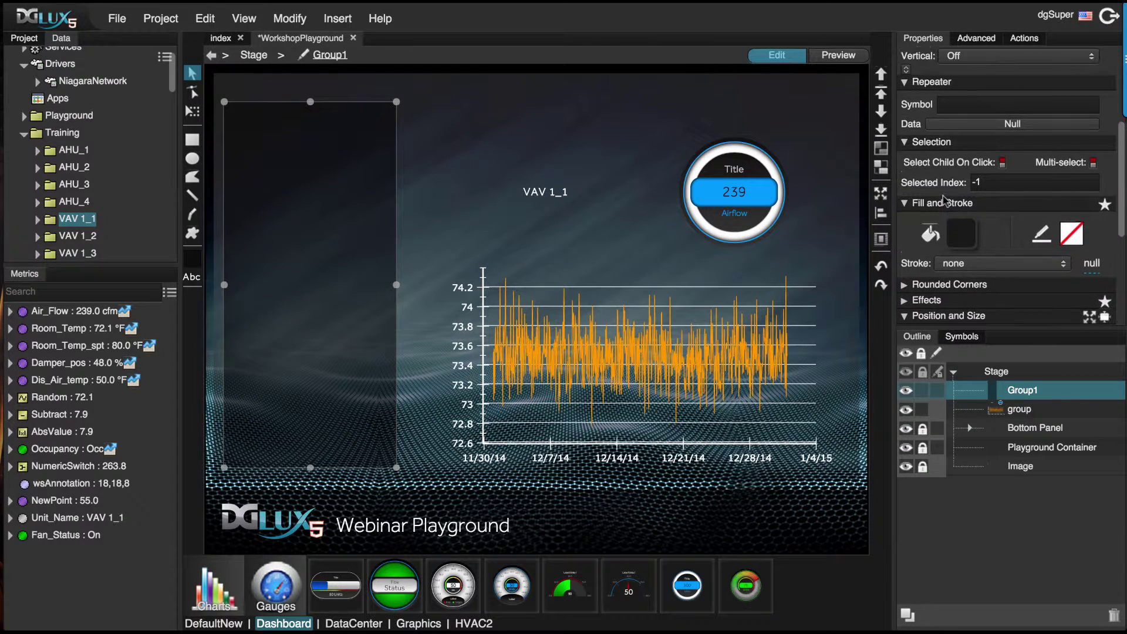
pyautogui.click(904, 231)
pyautogui.click(905, 171)
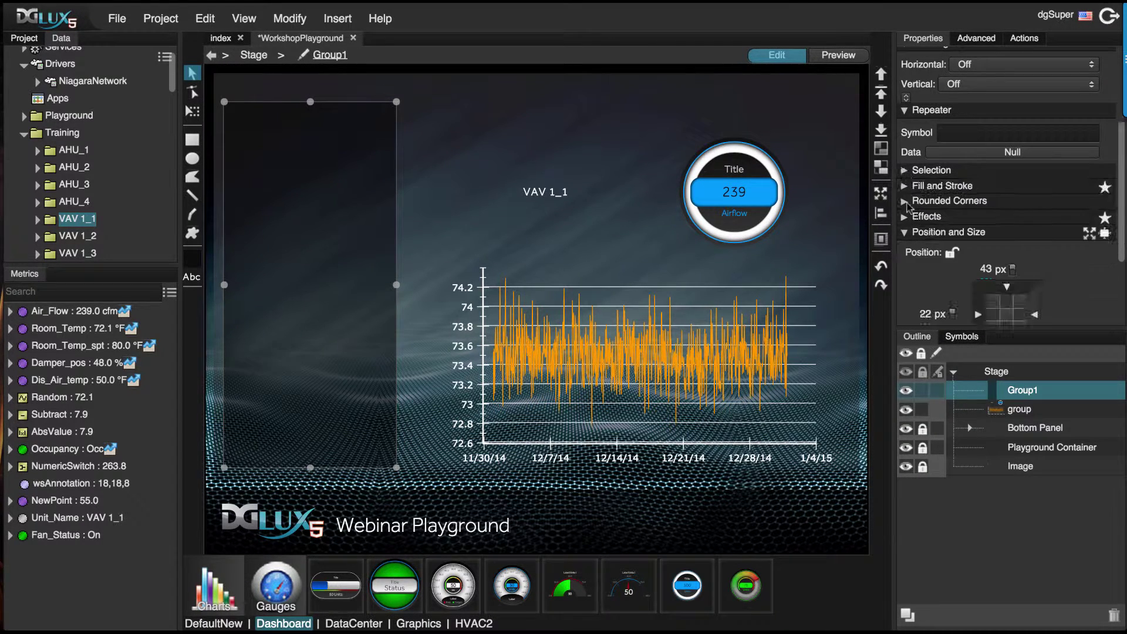
pyautogui.scroll(6, 933, 135)
pyautogui.click(904, 160)
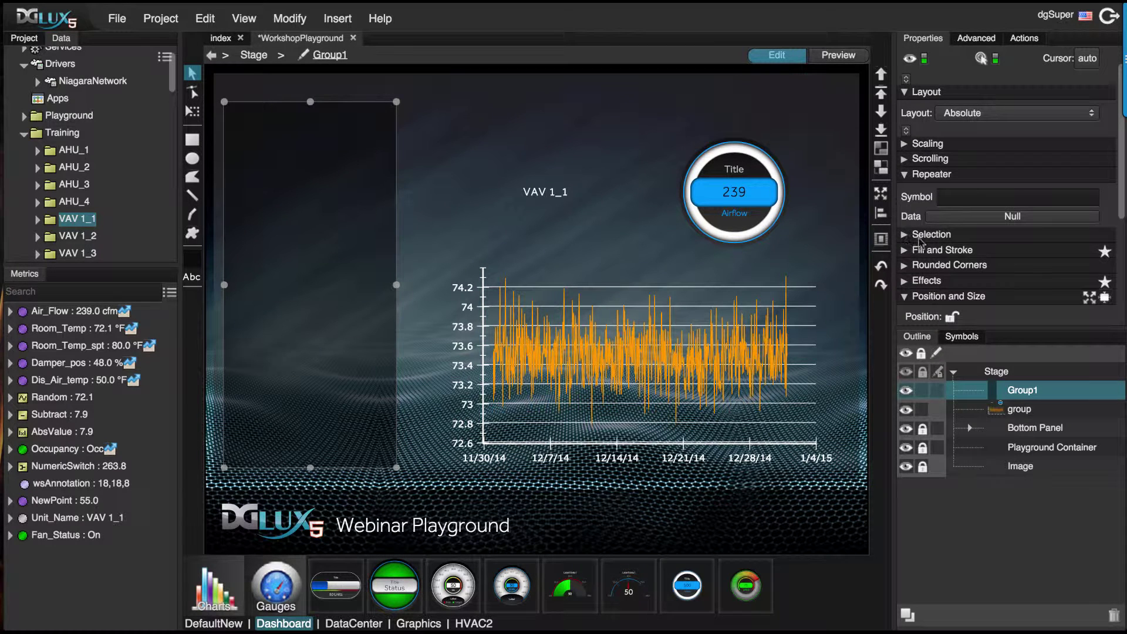
pyautogui.scroll(1, 913, 190)
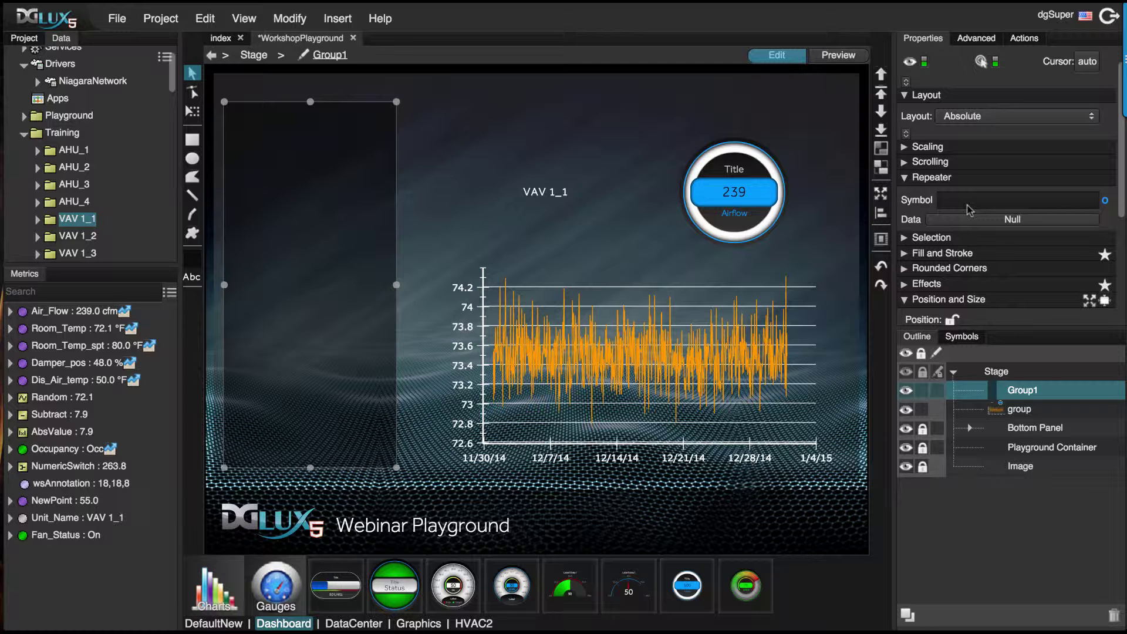
# In Group1's dataflow editor, add a bql query block with the pasted VAV folder query
pyautogui.rightClick(1021, 392)
pyautogui.click(941, 613)
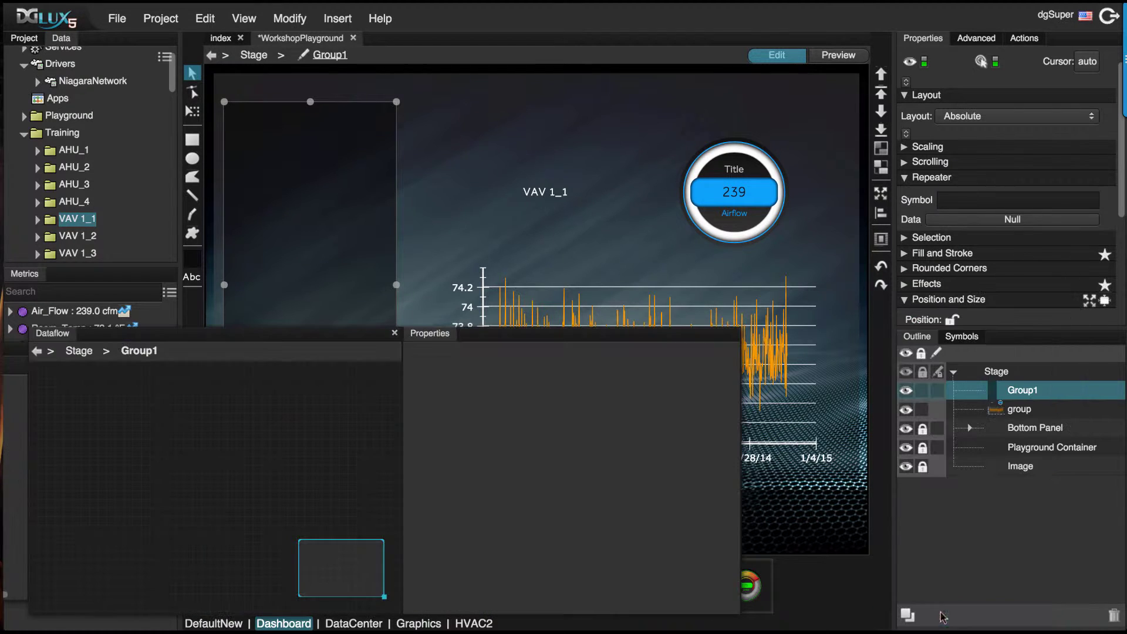
pyautogui.moveTo(449, 335); pyautogui.dragTo(193, 278)
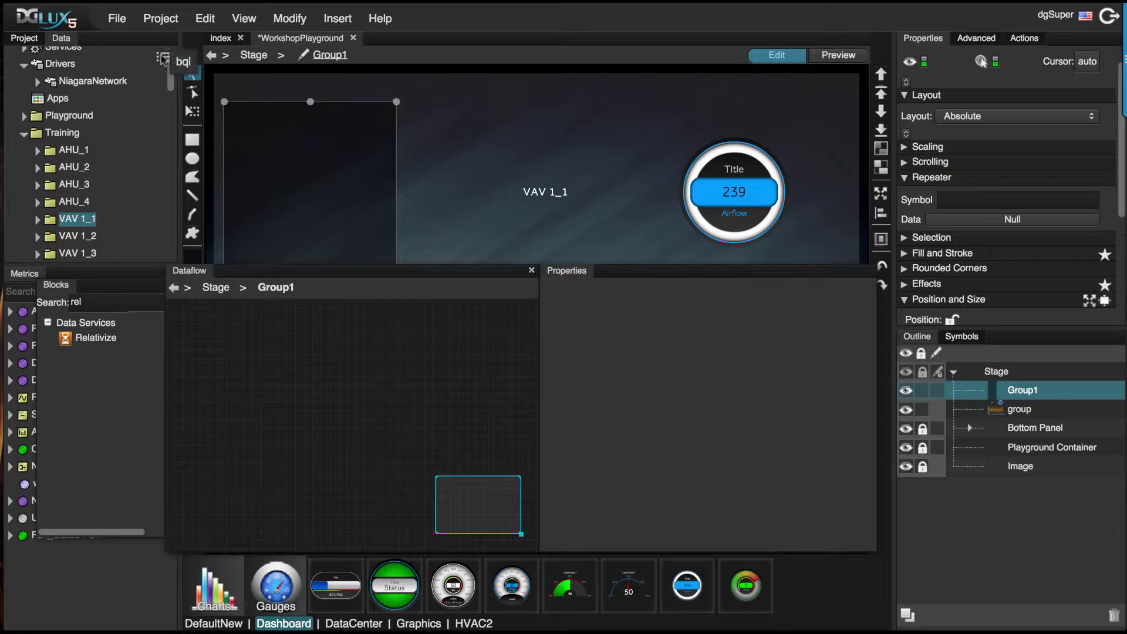
pyautogui.moveTo(179, 62); pyautogui.dragTo(248, 345)
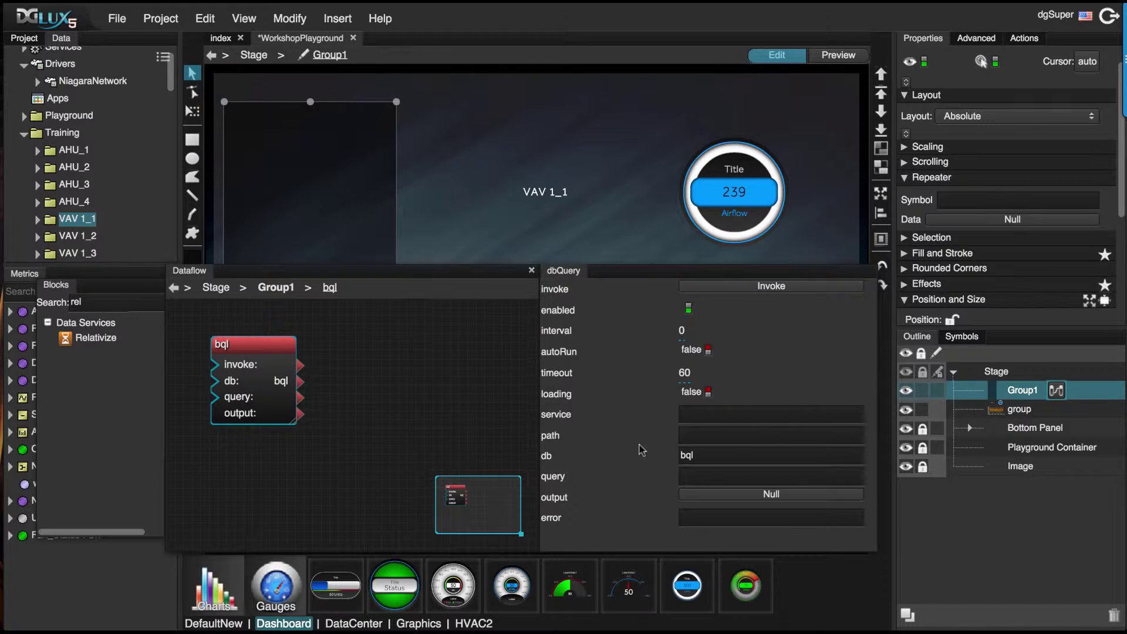
pyautogui.click(701, 480)
pyautogui.write("ja:Folder where displayName like '%VAV%'")
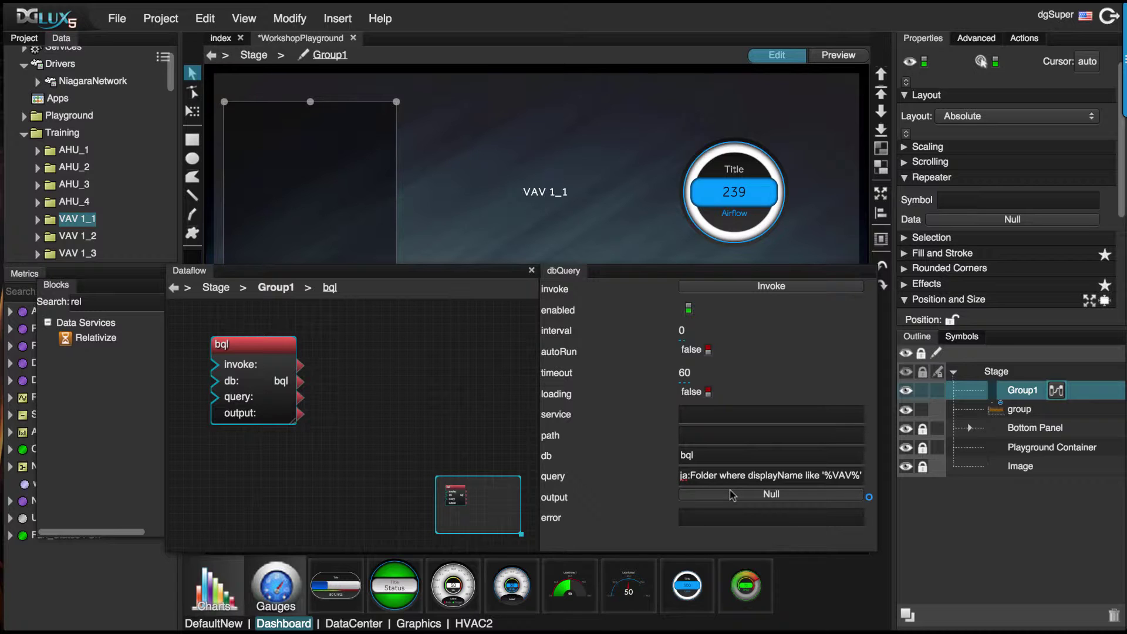
pyautogui.press('Return')
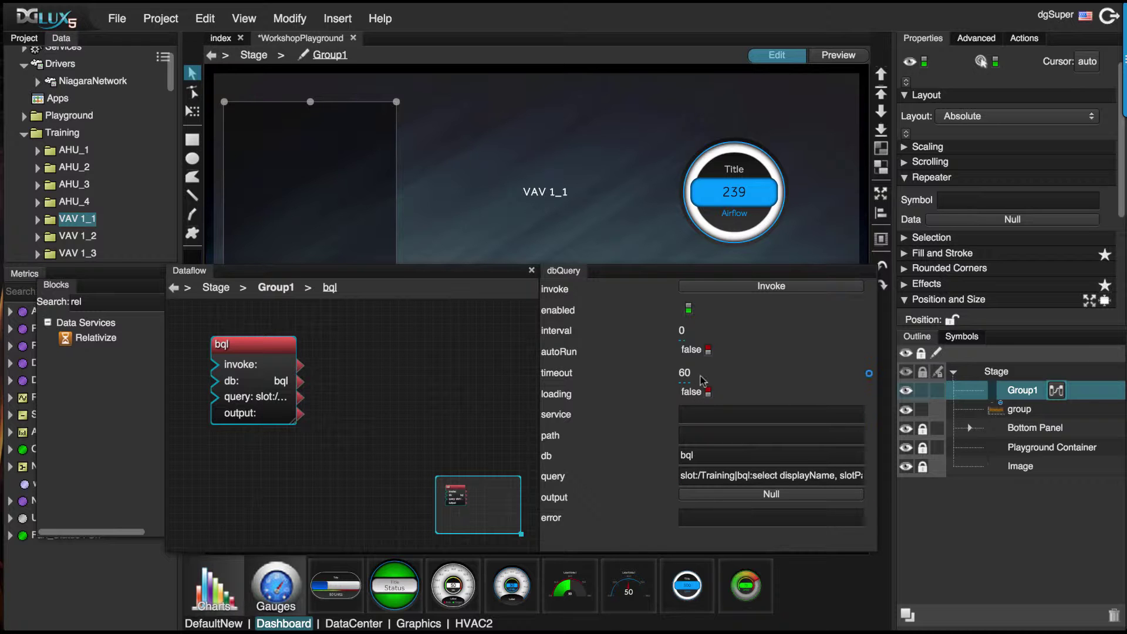
# Check the query's results table, then feed the results into Group1's Repeater Data
pyautogui.click(757, 494)
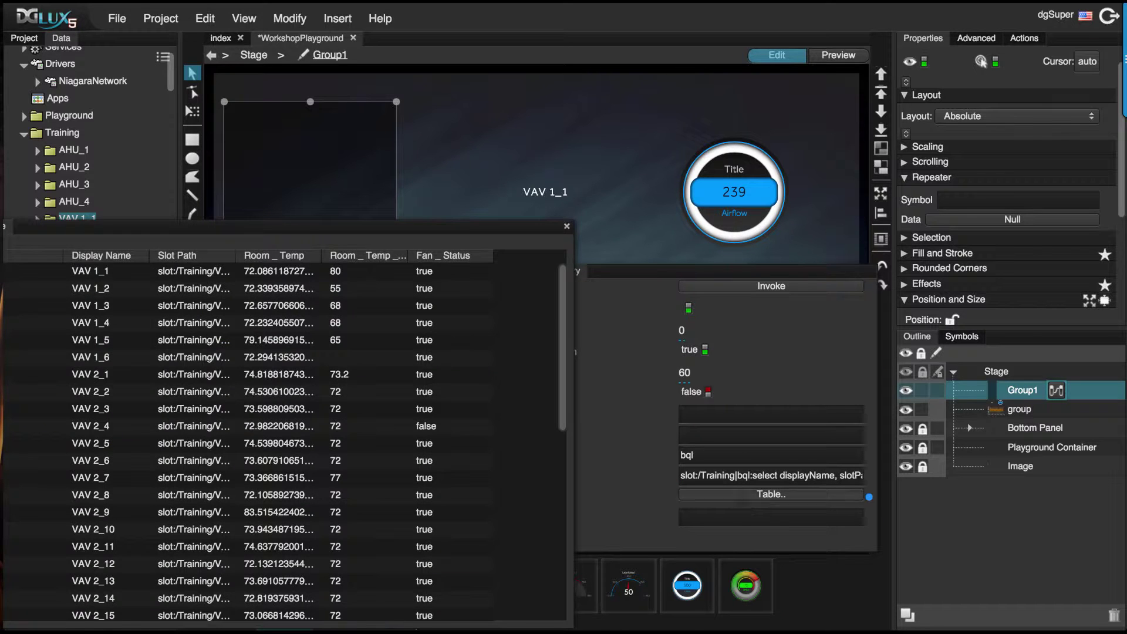
pyautogui.moveTo(322, 237); pyautogui.dragTo(505, 184)
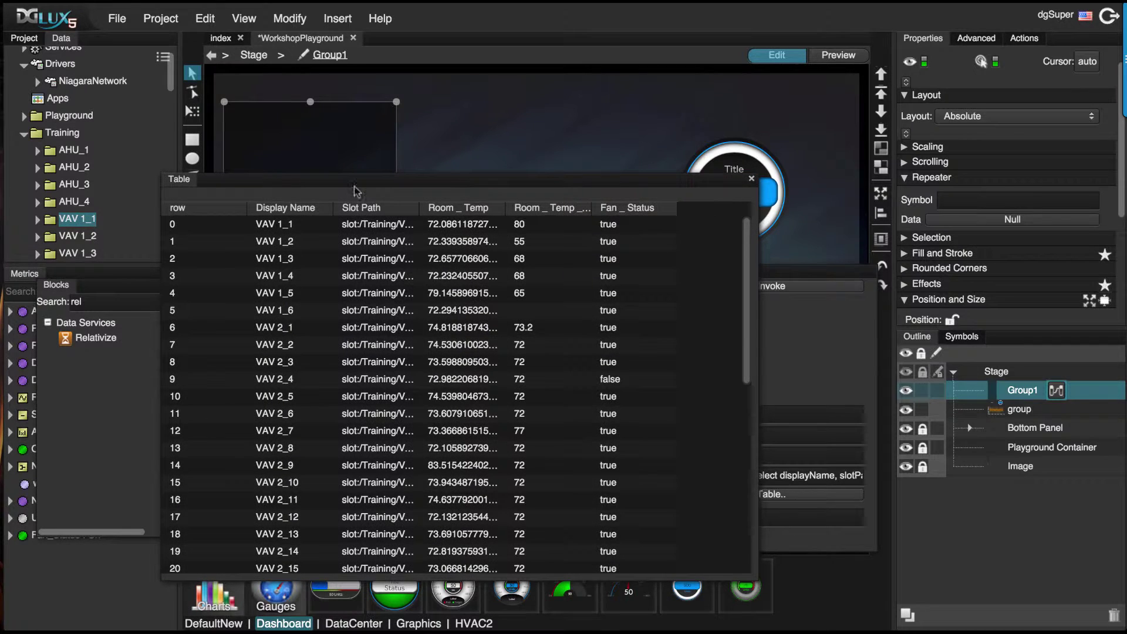
pyautogui.moveTo(225, 188); pyautogui.dragTo(194, 181)
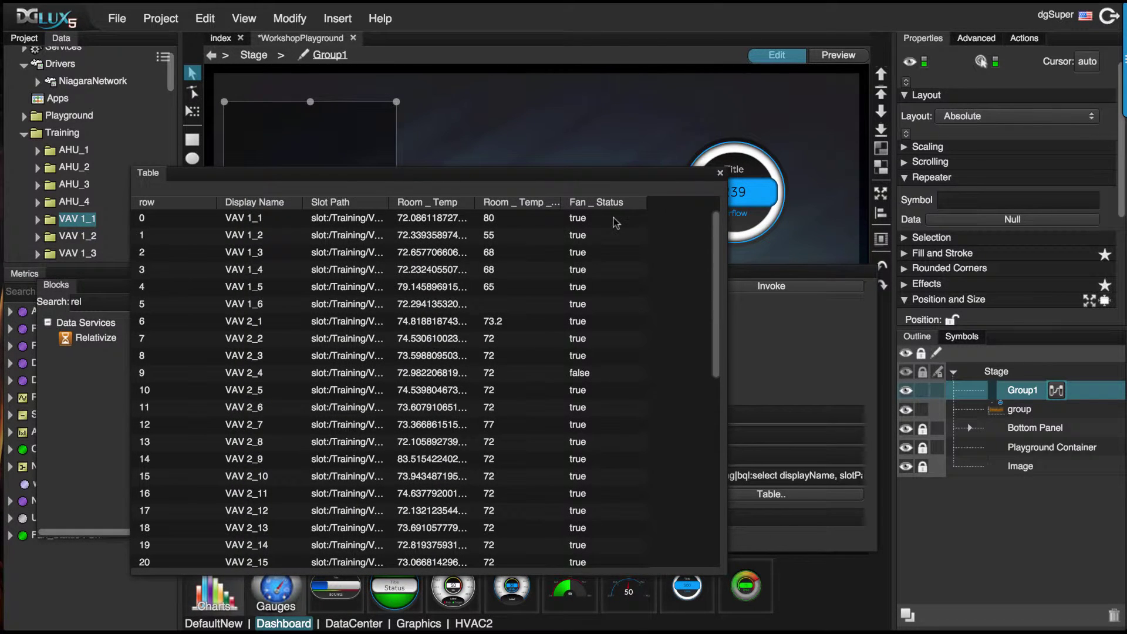
pyautogui.click(719, 172)
pyautogui.moveTo(574, 274); pyautogui.dragTo(531, 258)
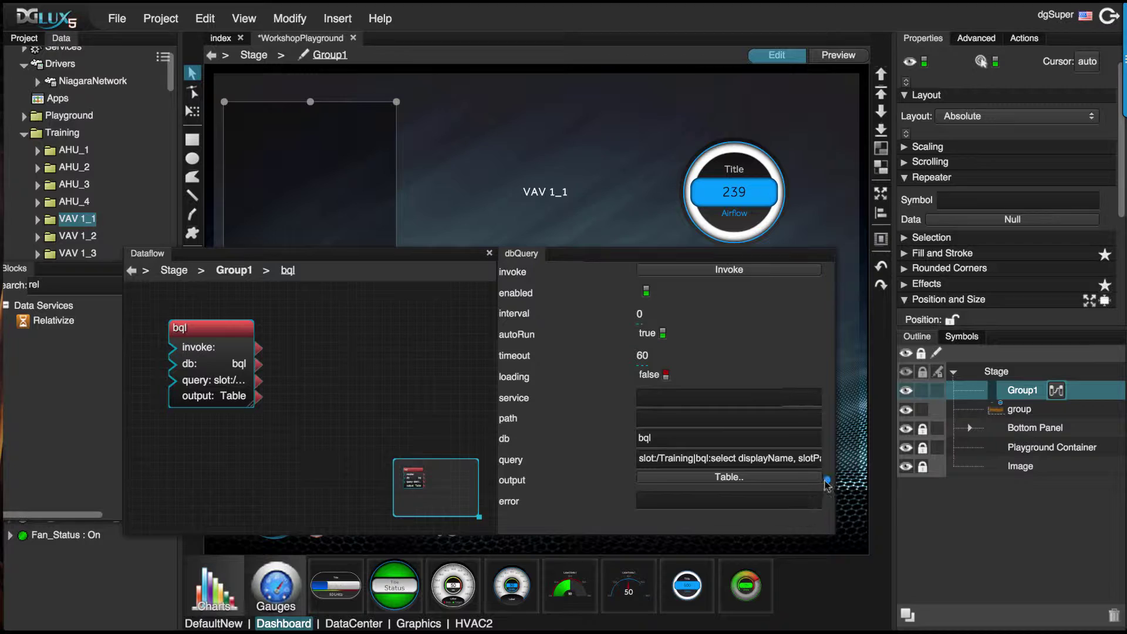
pyautogui.moveTo(826, 479); pyautogui.dragTo(985, 222)
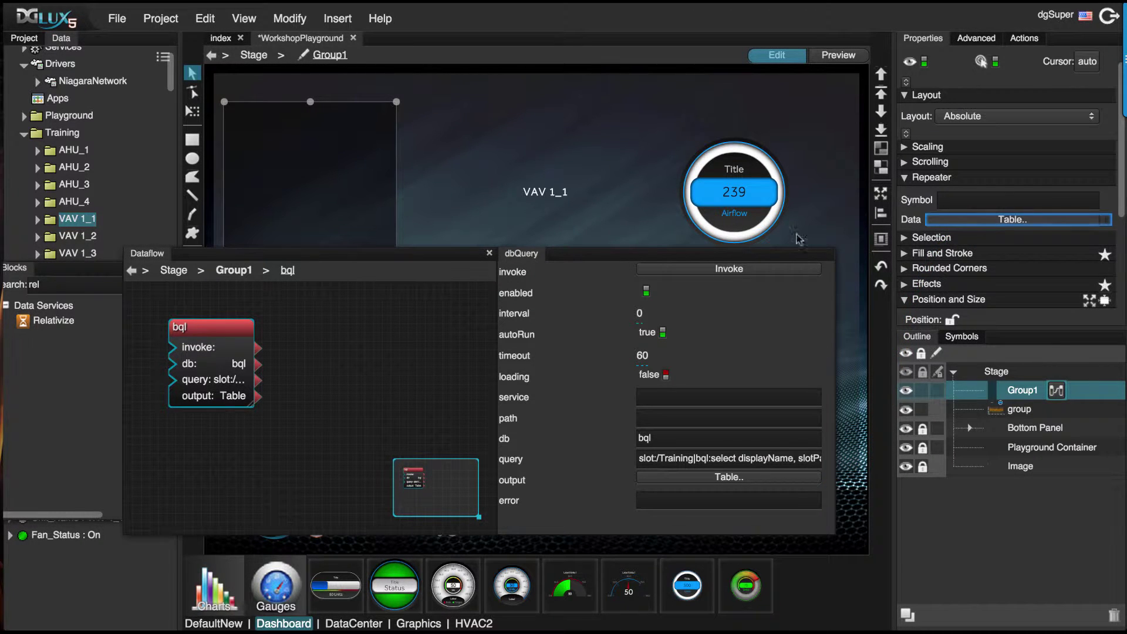
pyautogui.click(489, 254)
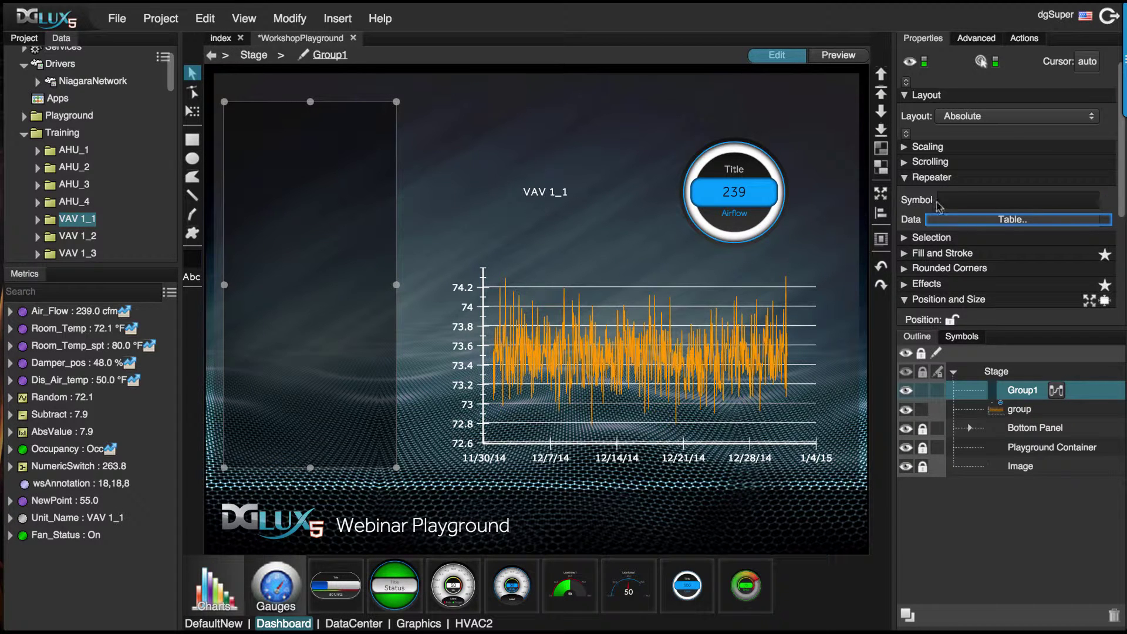
# Insert a Text component and move it out of Group1, directly under Stage
pyautogui.rightClick(443, 114)
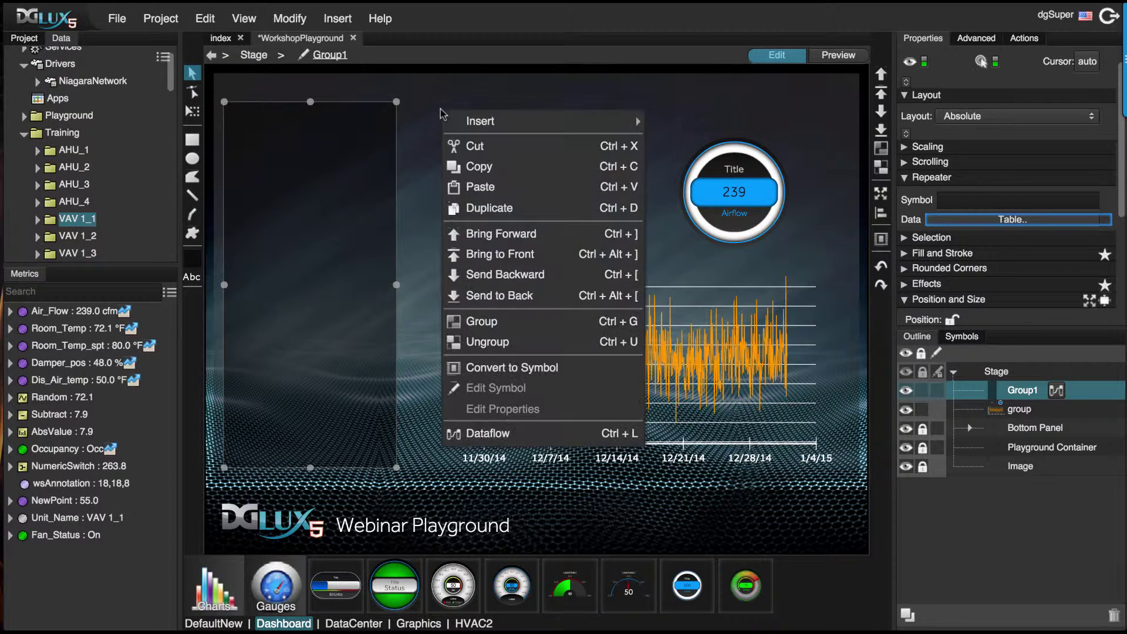
pyautogui.moveTo(477, 118)
pyautogui.moveTo(704, 118)
pyautogui.click(773, 124)
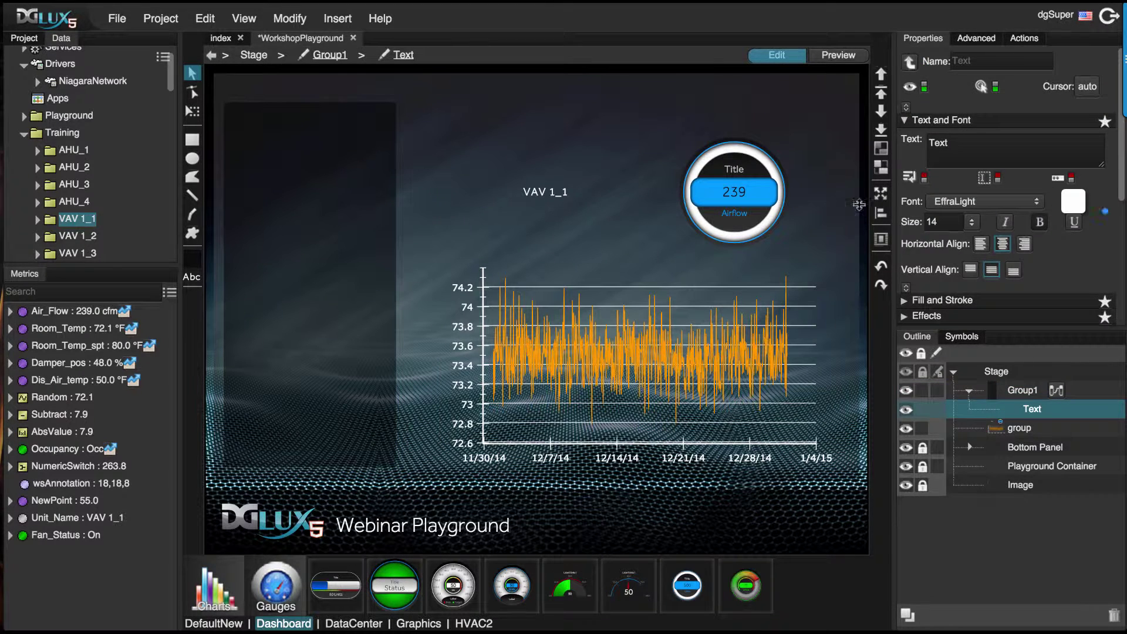
pyautogui.moveTo(1039, 411); pyautogui.dragTo(1011, 373)
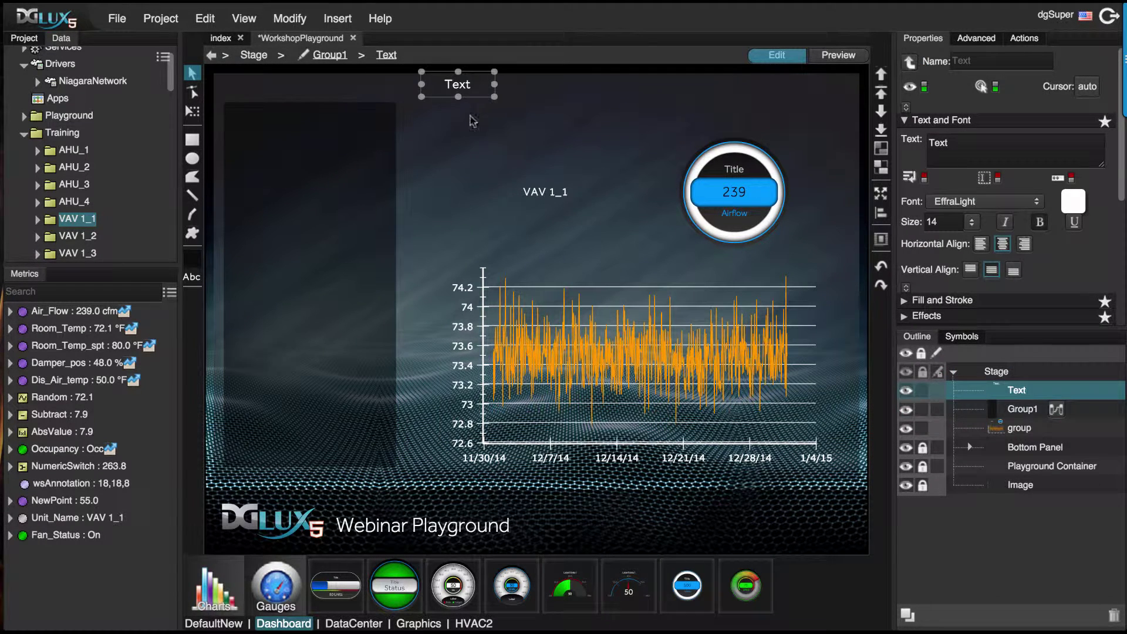
pyautogui.moveTo(463, 85); pyautogui.dragTo(499, 161)
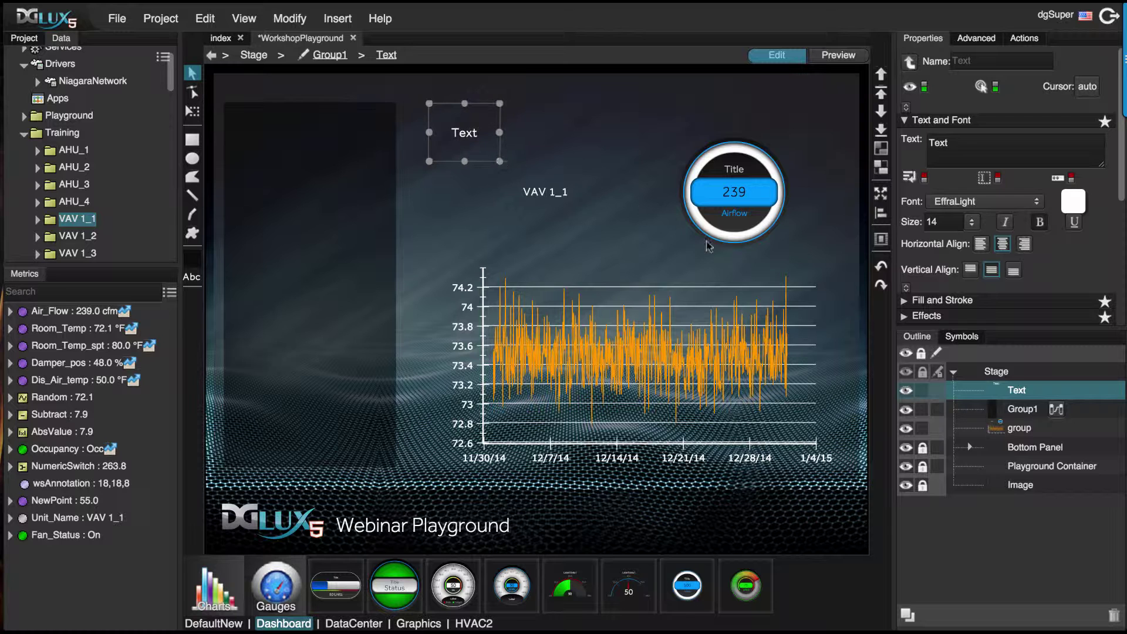
pyautogui.click(1013, 411)
pyautogui.scroll(-8, 939, 200)
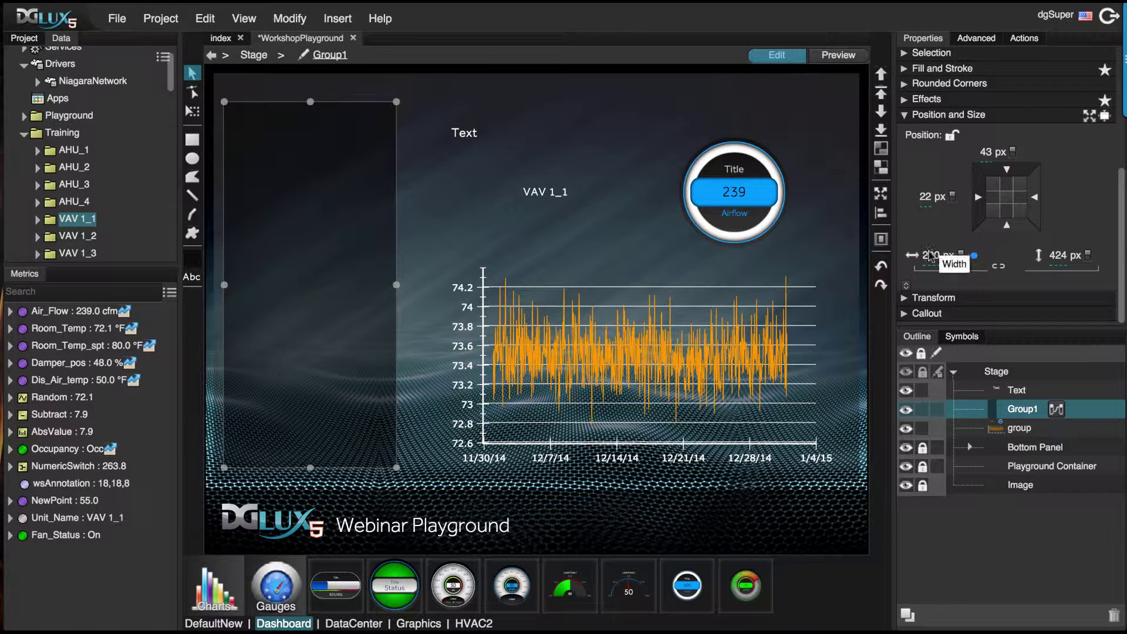
pyautogui.click(1014, 389)
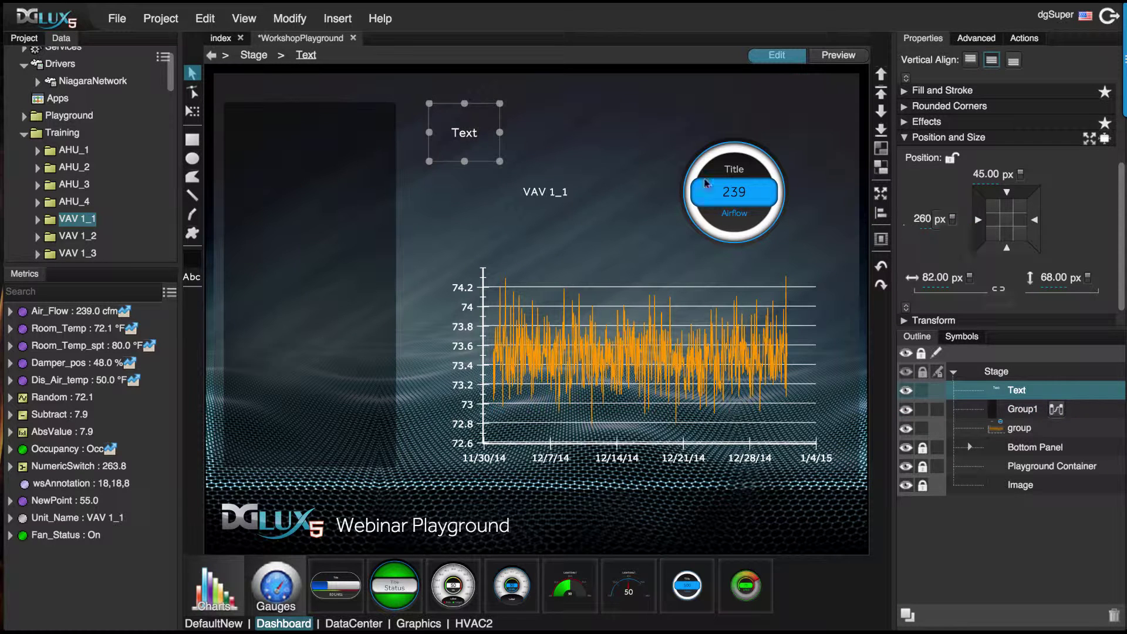
# Size the Text box to 100 × 100 px and nudge it up and left
pyautogui.click(932, 278)
pyautogui.write('1')
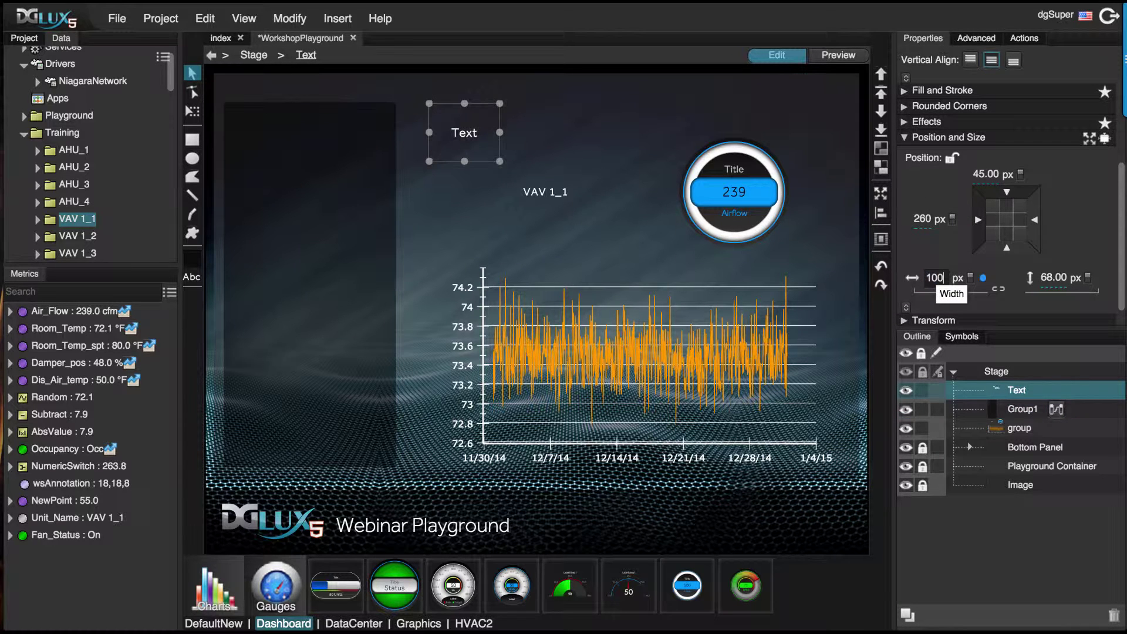
pyautogui.press('Return')
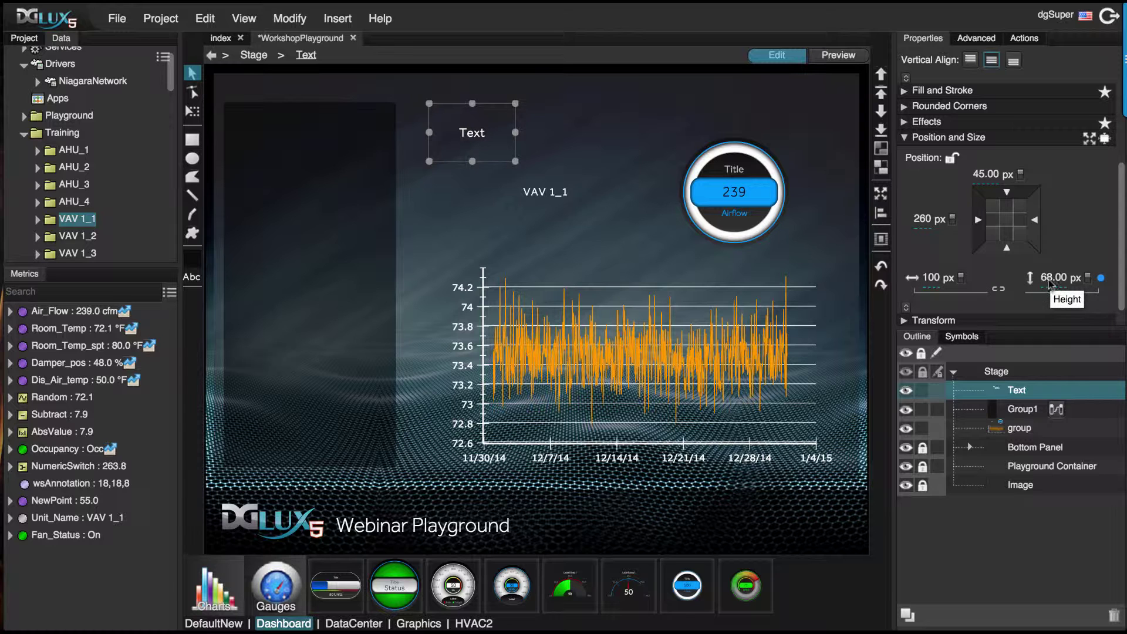
pyautogui.click(1049, 283)
pyautogui.write('100')
pyautogui.press('Return')
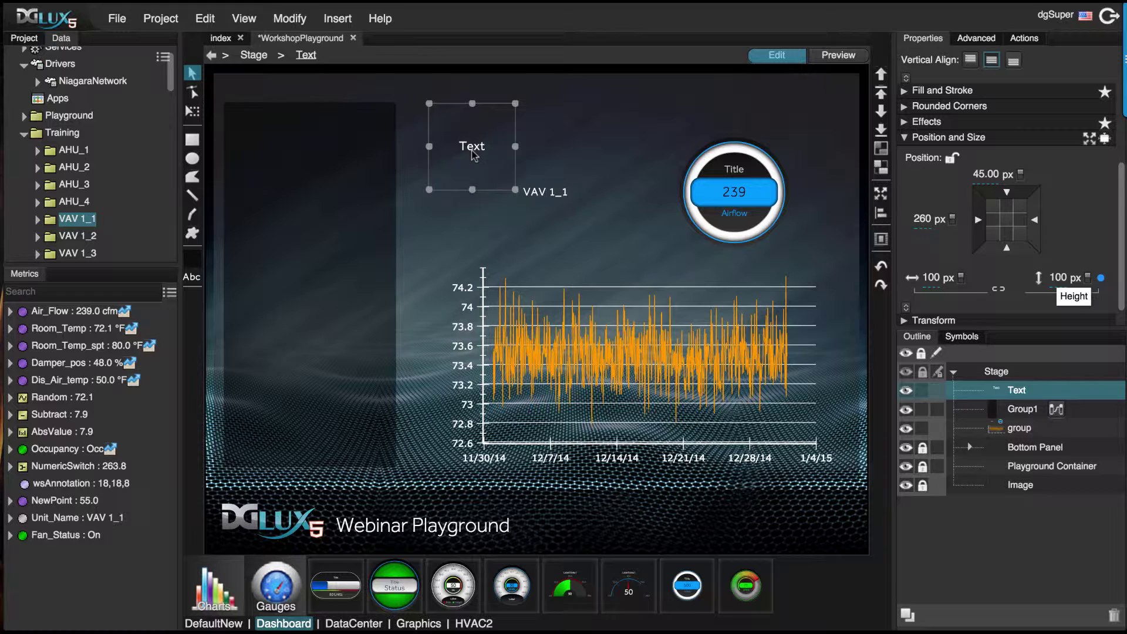
pyautogui.moveTo(474, 155); pyautogui.dragTo(465, 144)
# Give the Text box a solid blue #006699 fill
pyautogui.click(905, 92)
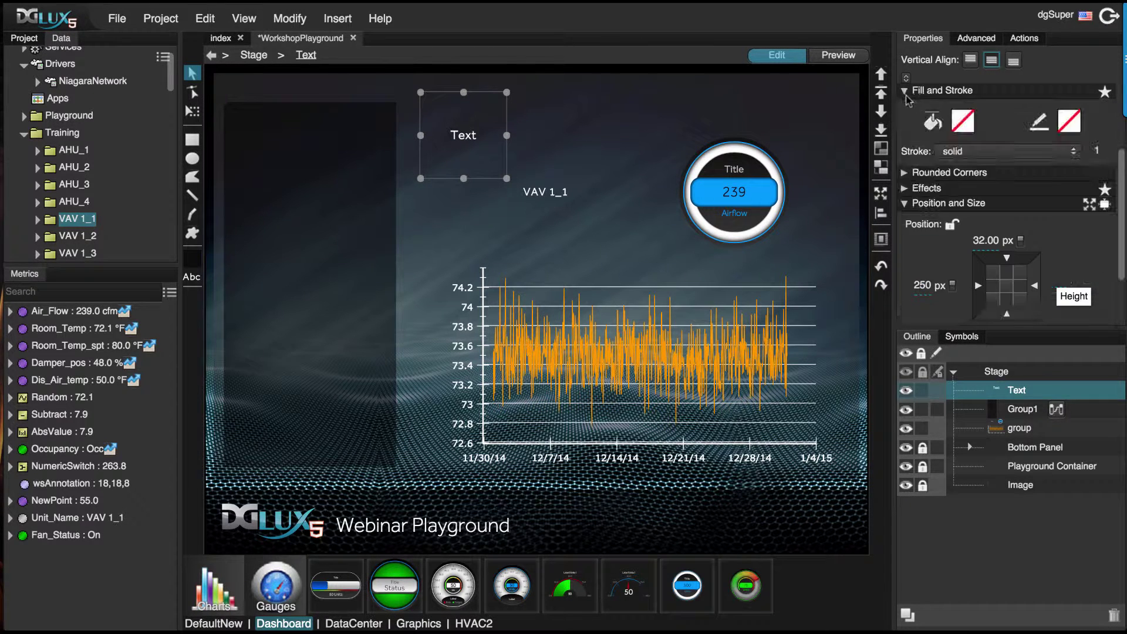
pyautogui.click(963, 121)
pyautogui.click(731, 142)
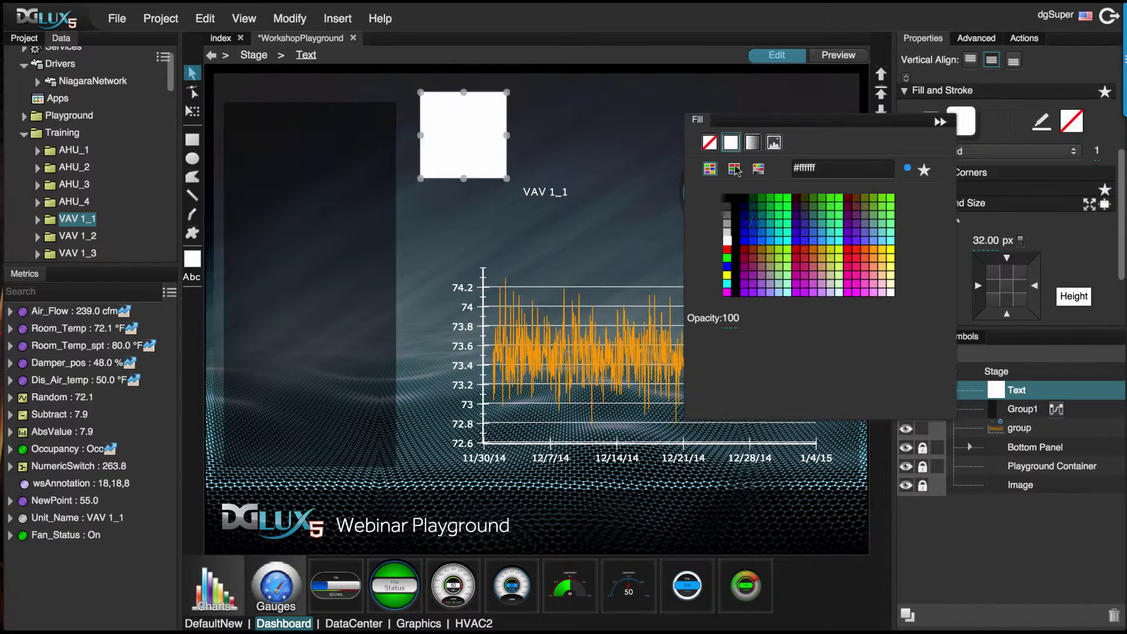
pyautogui.click(782, 238)
pyautogui.click(764, 224)
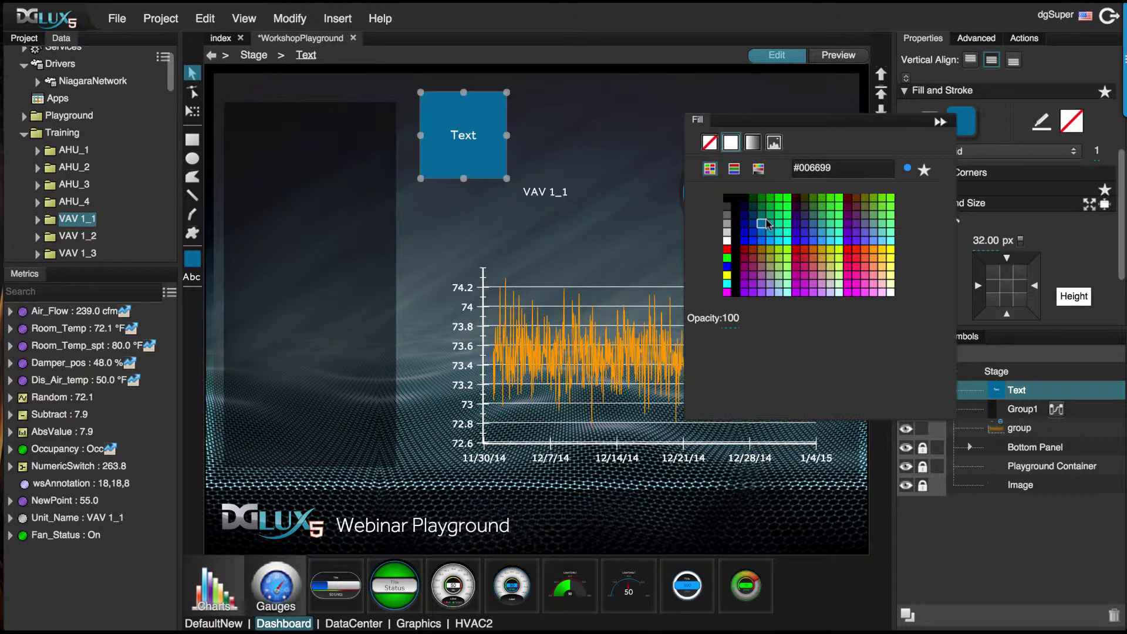
pyautogui.click(572, 103)
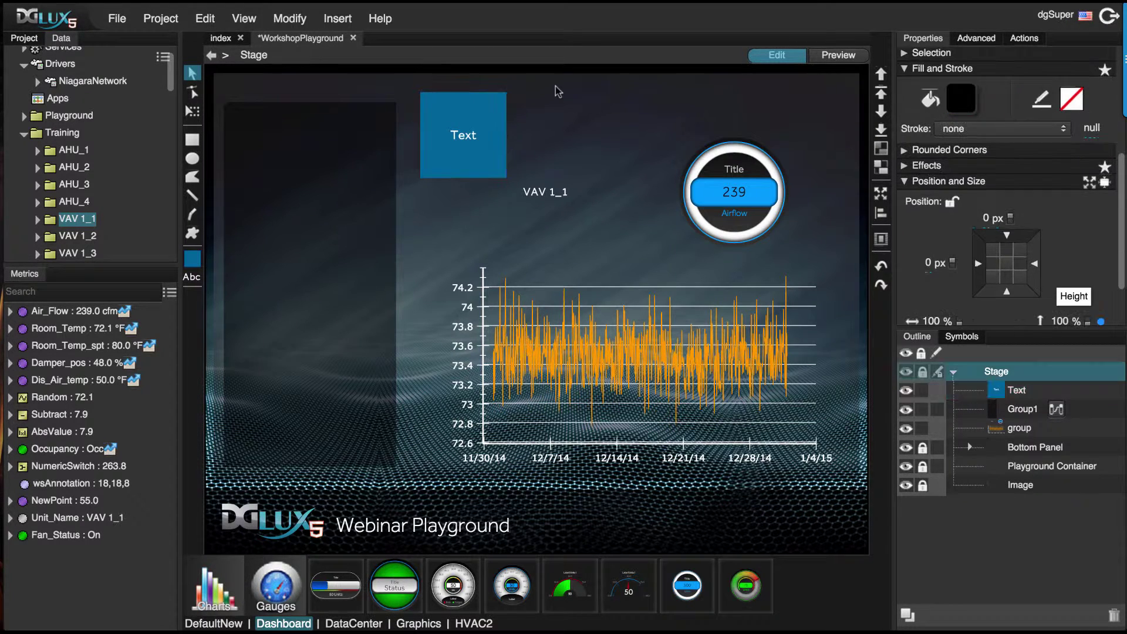
pyautogui.click(452, 128)
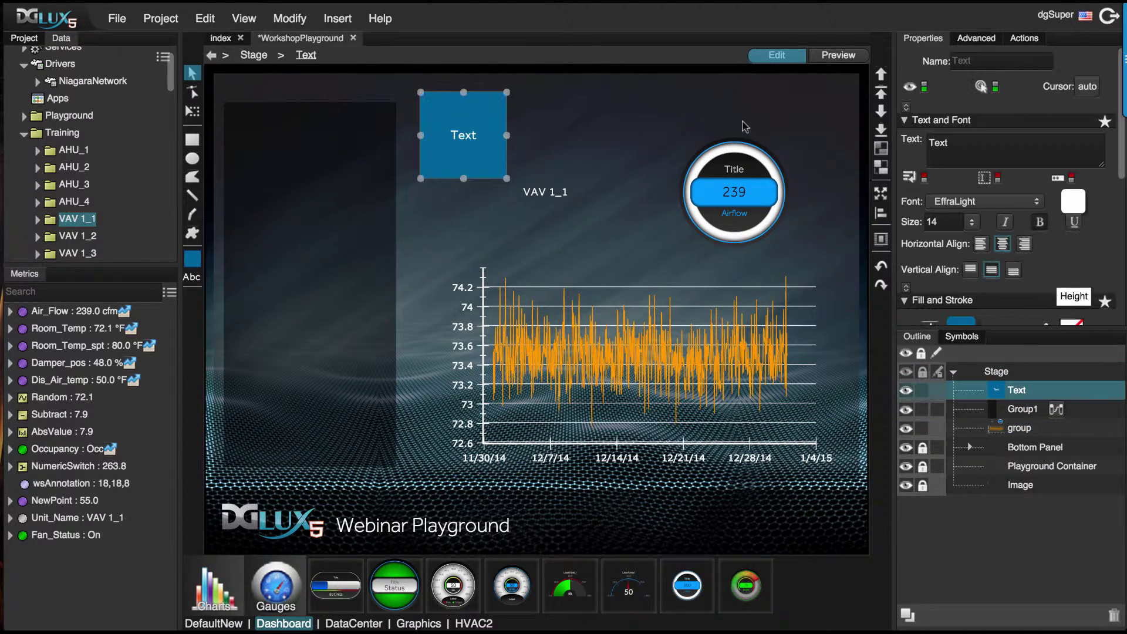
# Give the Text box a solid #000033 border at 60% opacity
pyautogui.scroll(-1, 1072, 276)
pyautogui.click(1065, 256)
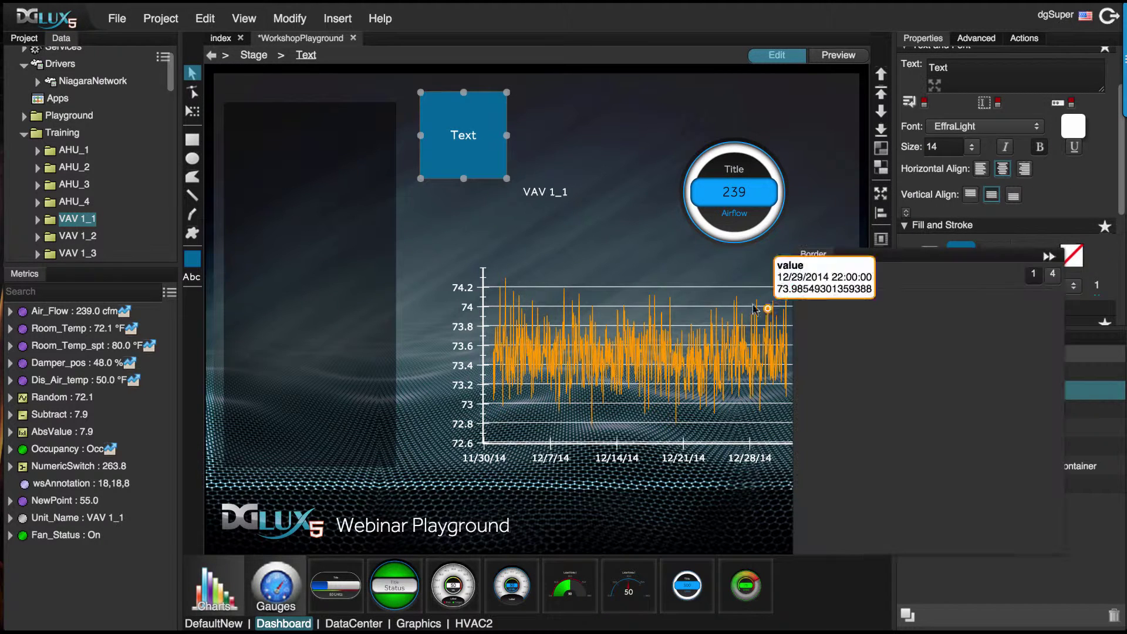
pyautogui.click(839, 276)
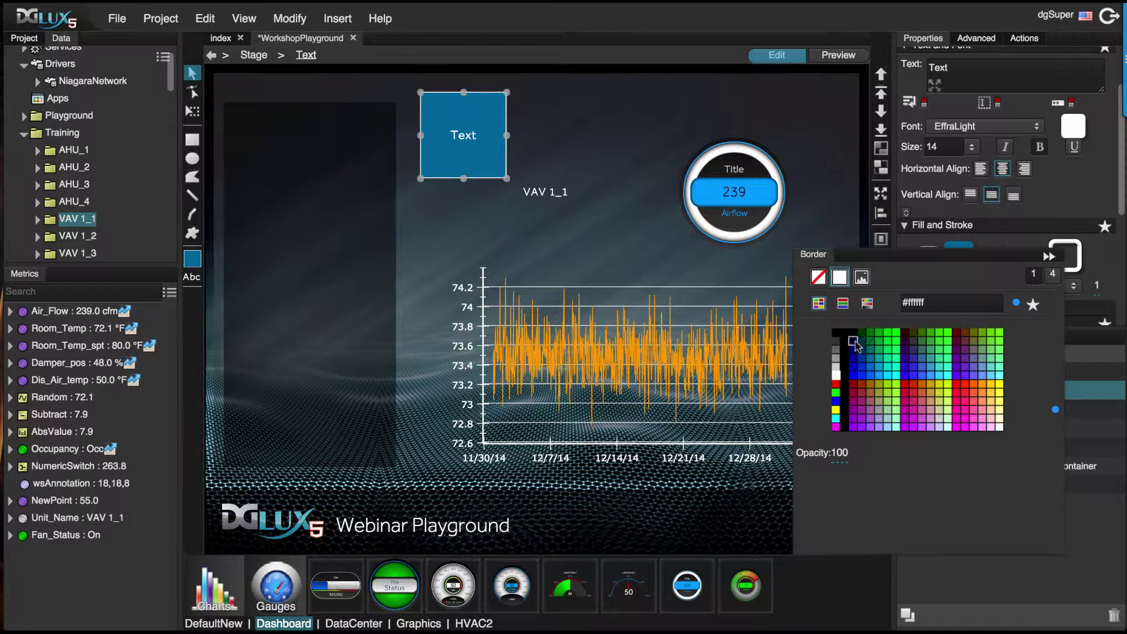
pyautogui.click(852, 340)
pyautogui.click(841, 454)
pyautogui.write('60')
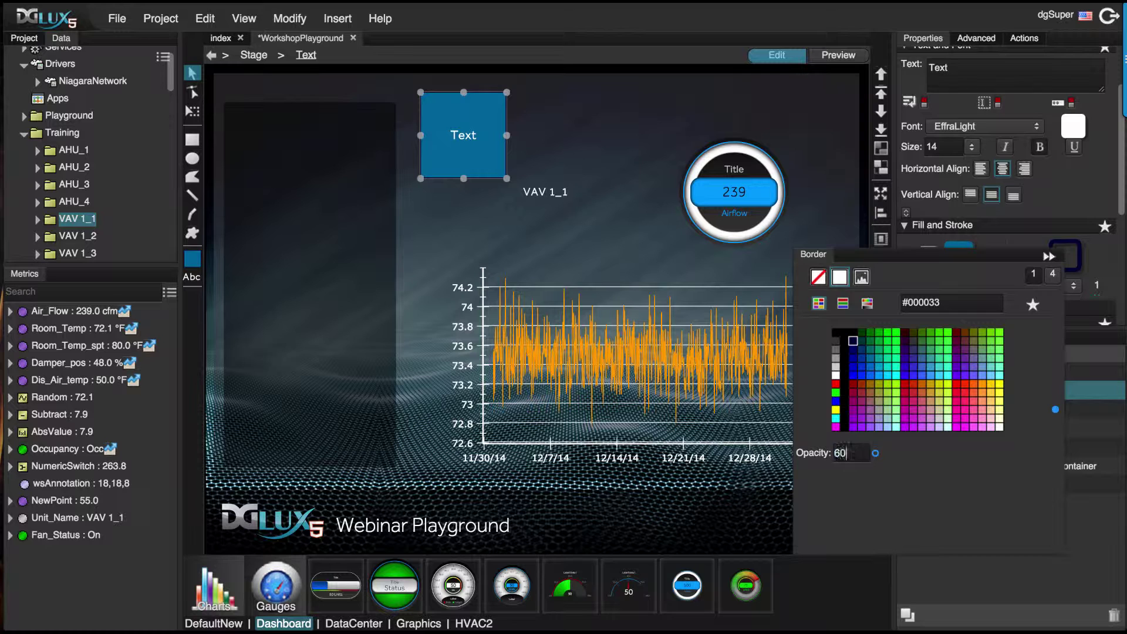
pyautogui.press('Return')
pyautogui.click(581, 95)
pyautogui.click(527, 77)
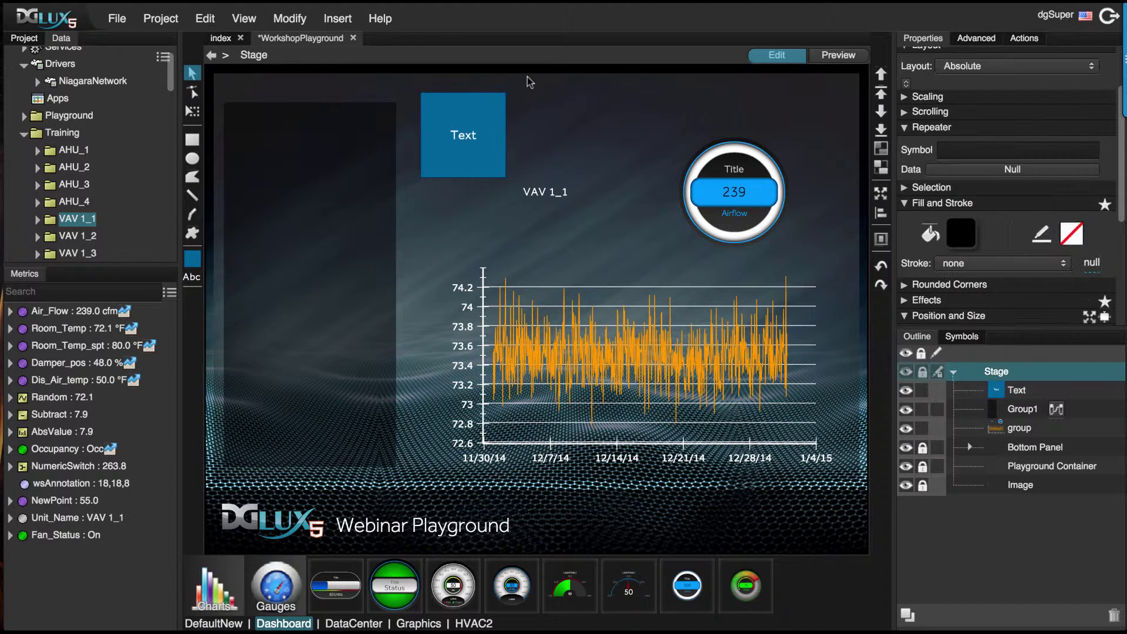
# Add a Set State action triggered by onMouseEnter & Leave to the Text box
pyautogui.click(480, 114)
pyautogui.click(1042, 41)
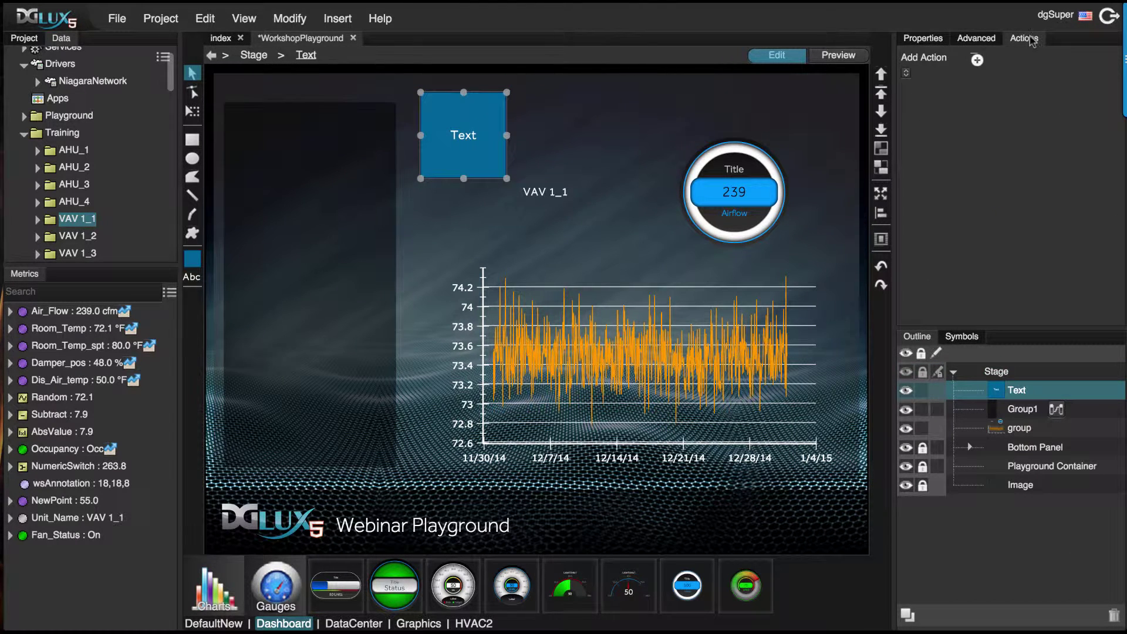
pyautogui.click(977, 59)
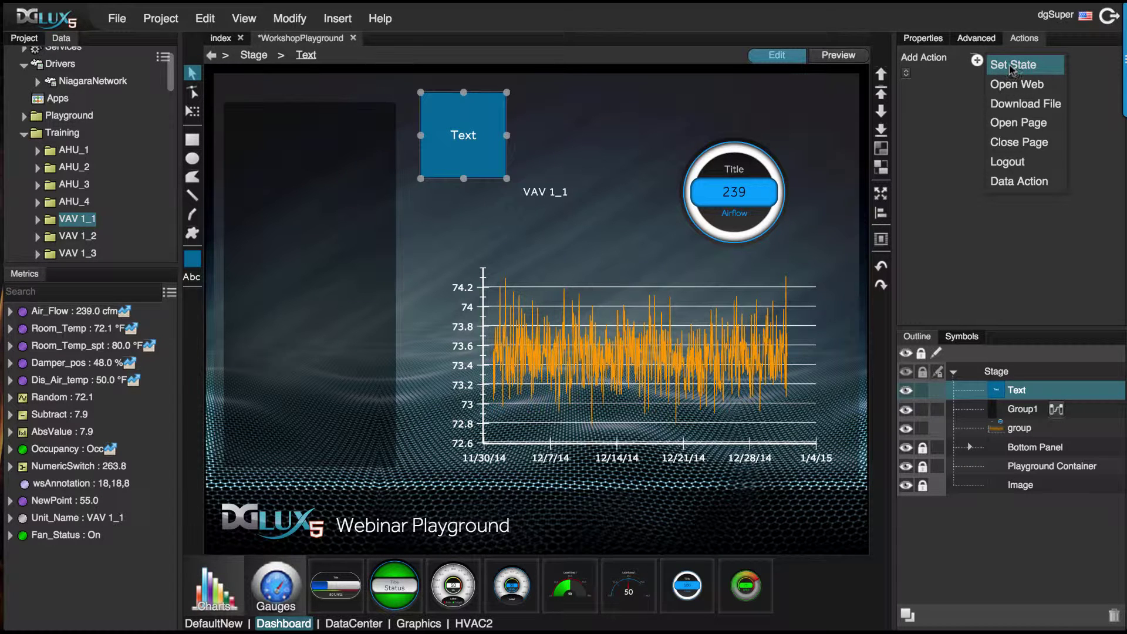
pyautogui.click(1012, 66)
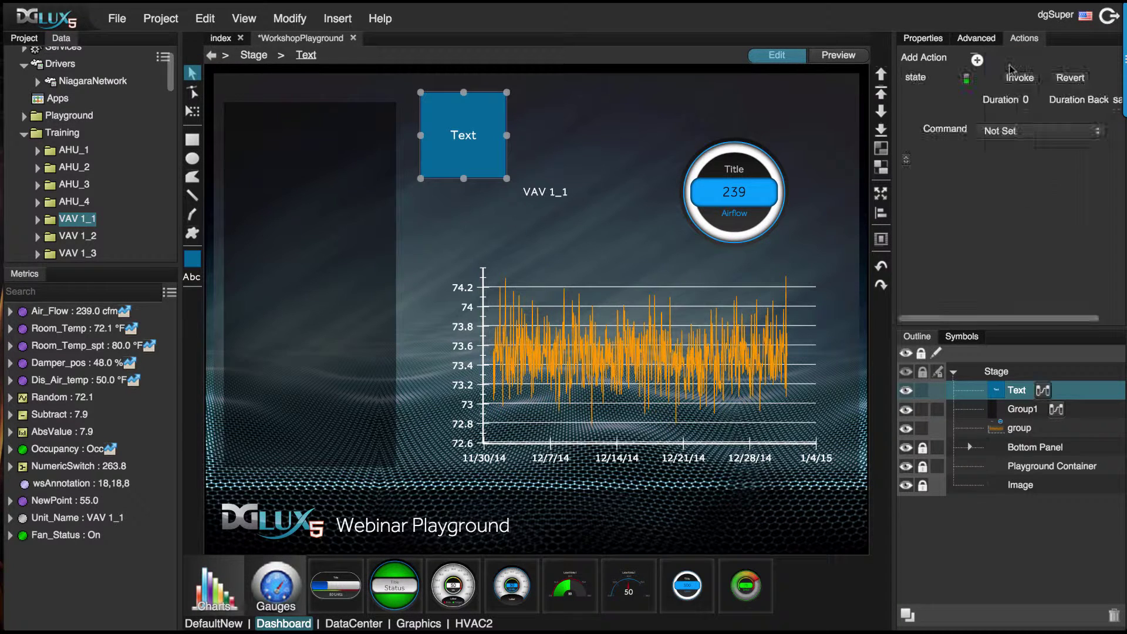
pyautogui.click(1008, 131)
pyautogui.click(1014, 397)
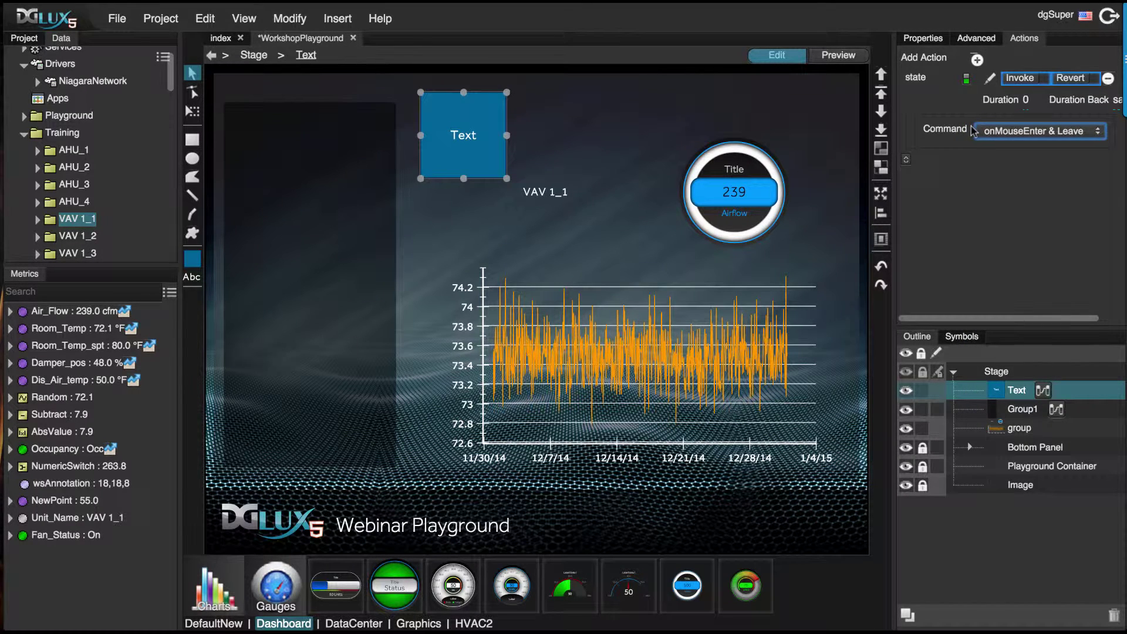
pyautogui.click(989, 82)
# Record a bright blue #0066ff fill for the hover state, then preview the page
pyautogui.click(934, 38)
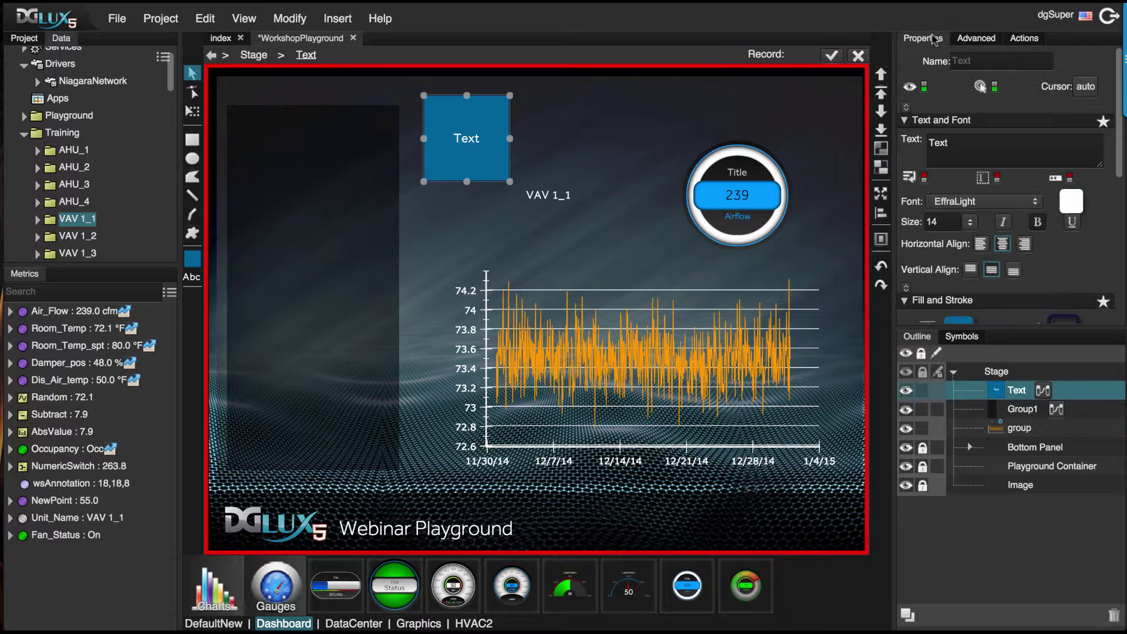
pyautogui.scroll(-2, 955, 206)
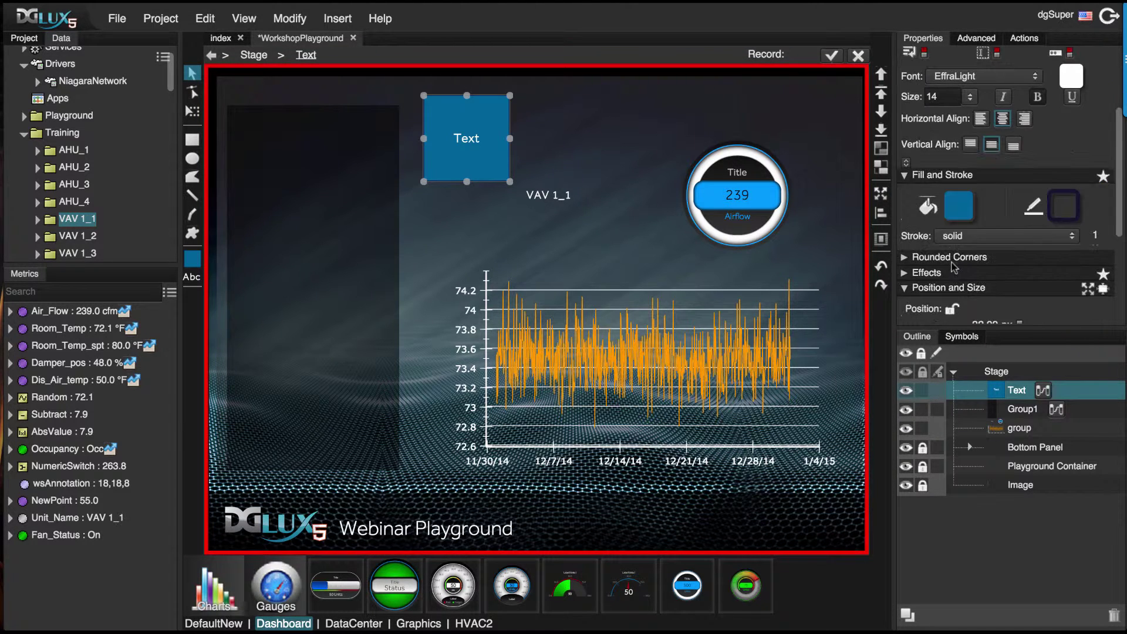
pyautogui.click(957, 206)
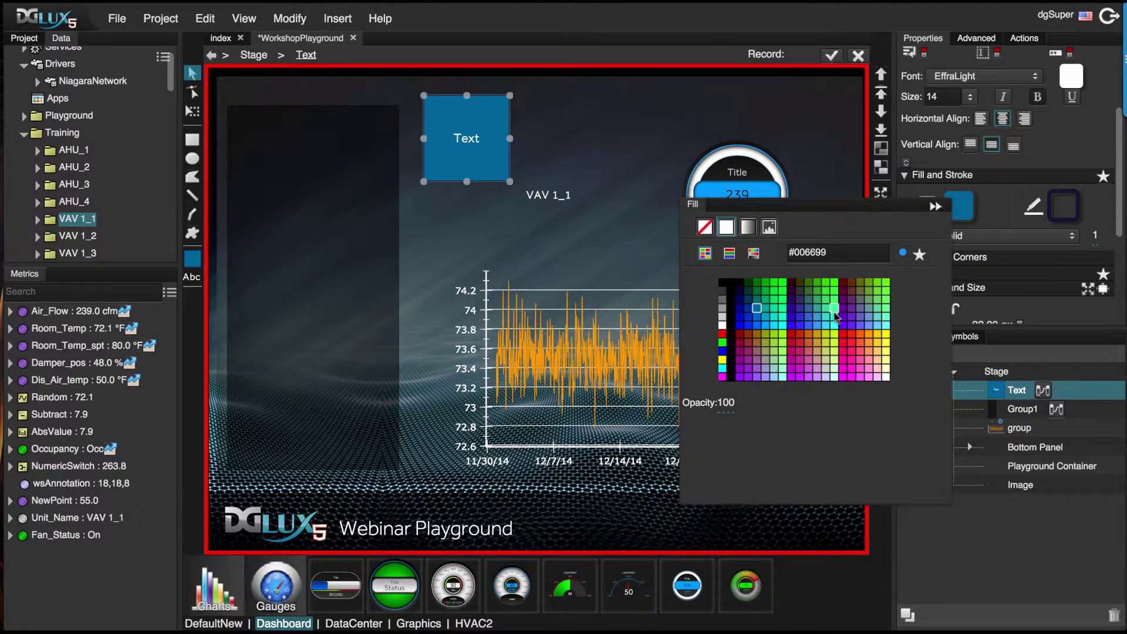
pyautogui.click(757, 325)
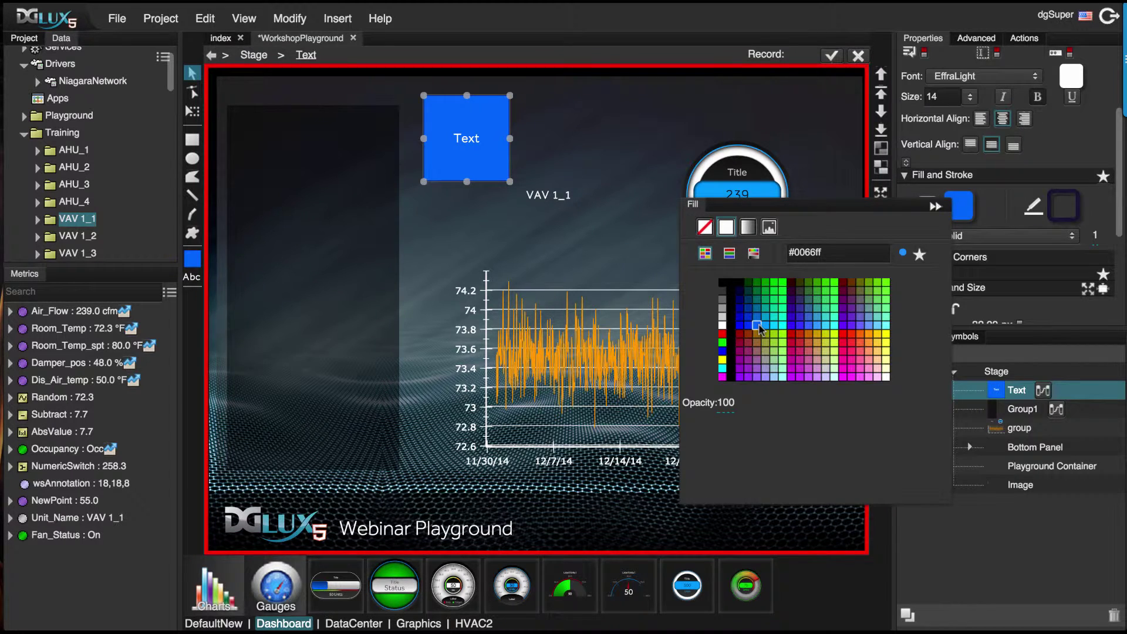
pyautogui.click(831, 57)
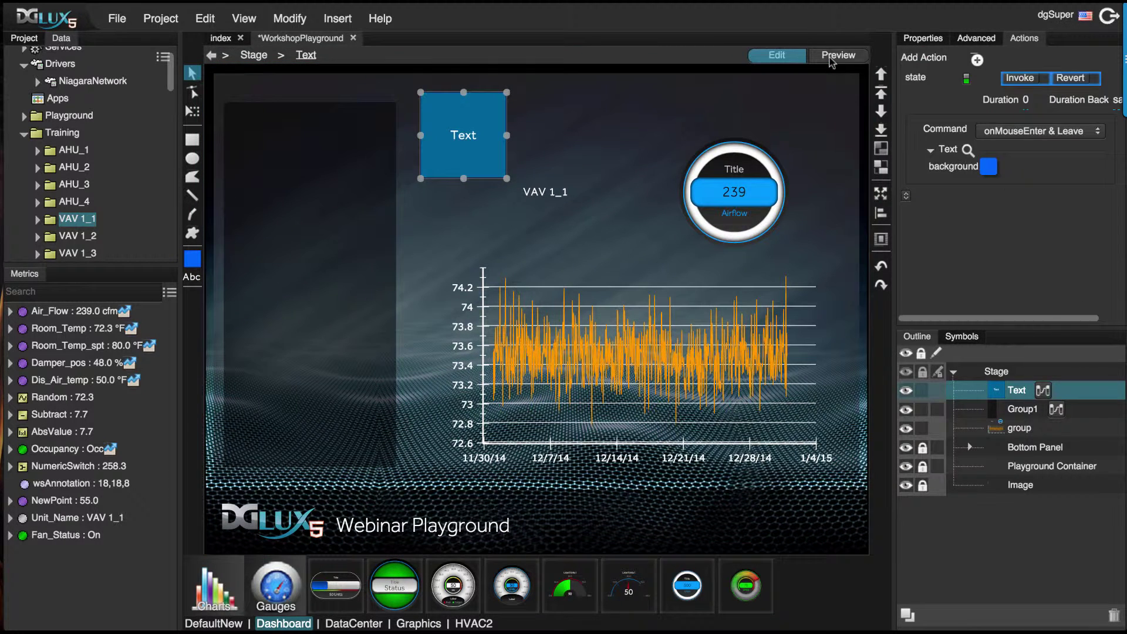
pyautogui.click(854, 55)
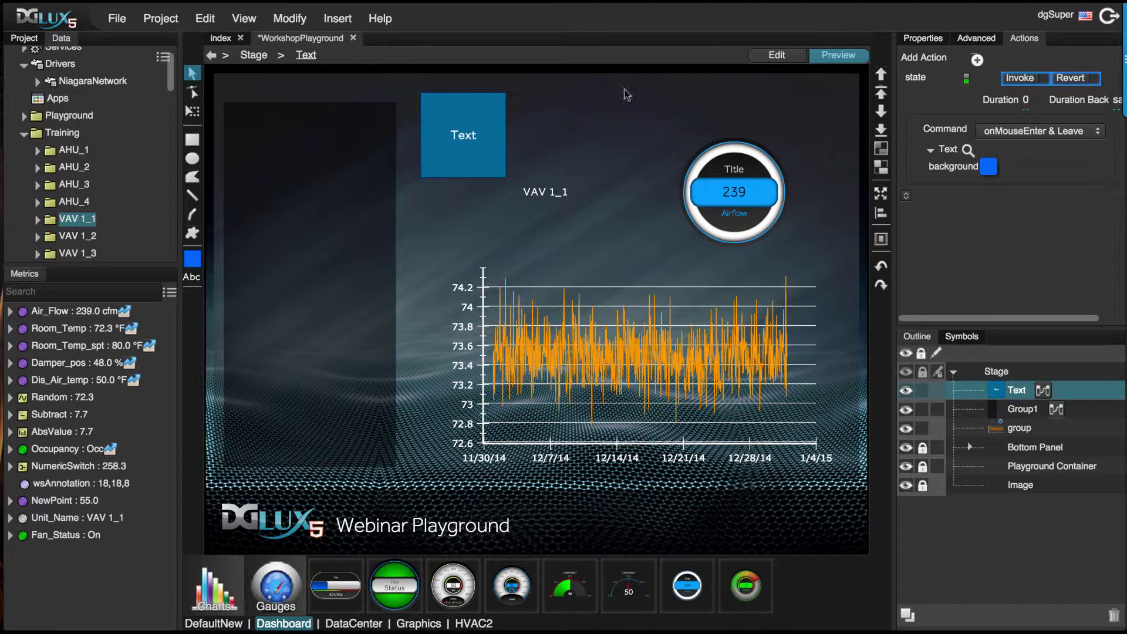
# Leave preview and convert the Text box into a symbol
pyautogui.press('Escape')
pyautogui.rightClick(479, 128)
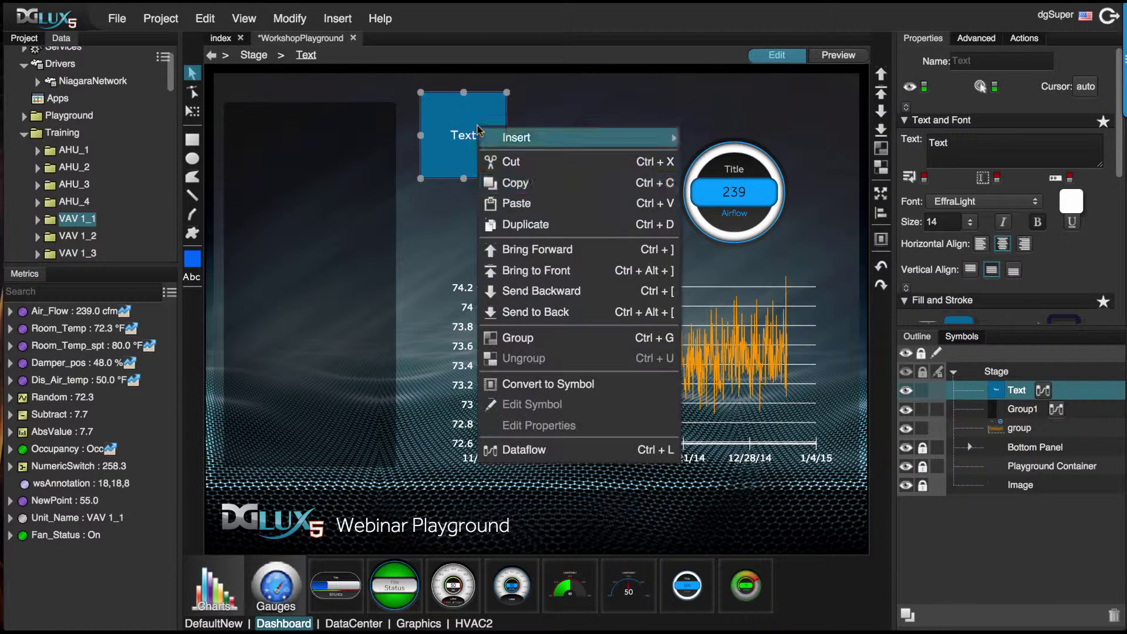
pyautogui.click(510, 384)
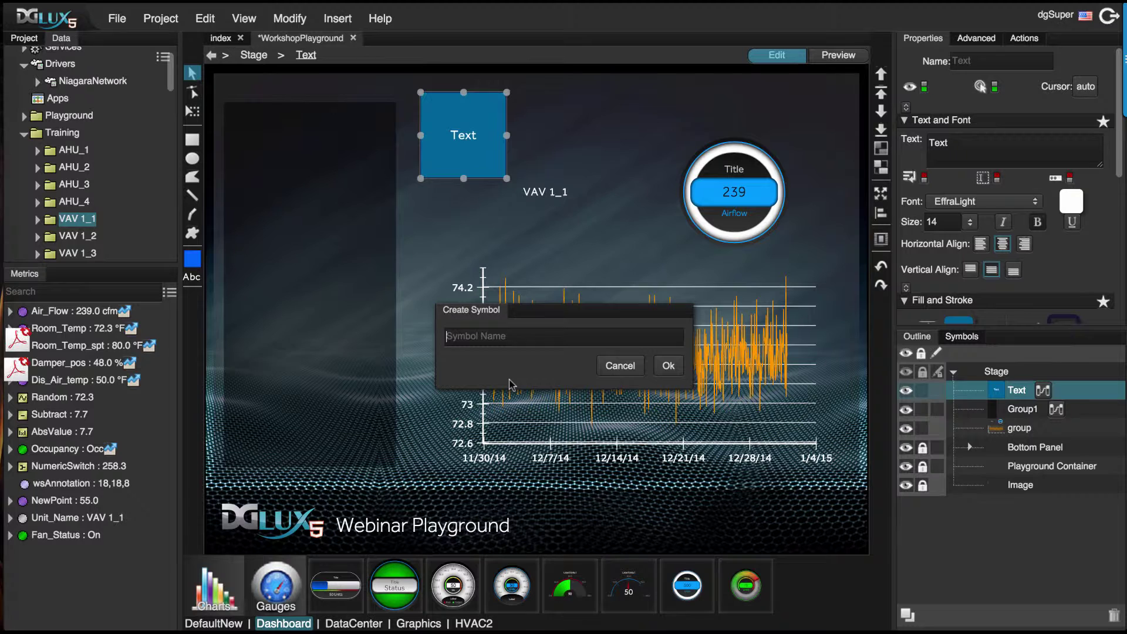
pyautogui.click(447, 337)
pyautogui.press('Return')
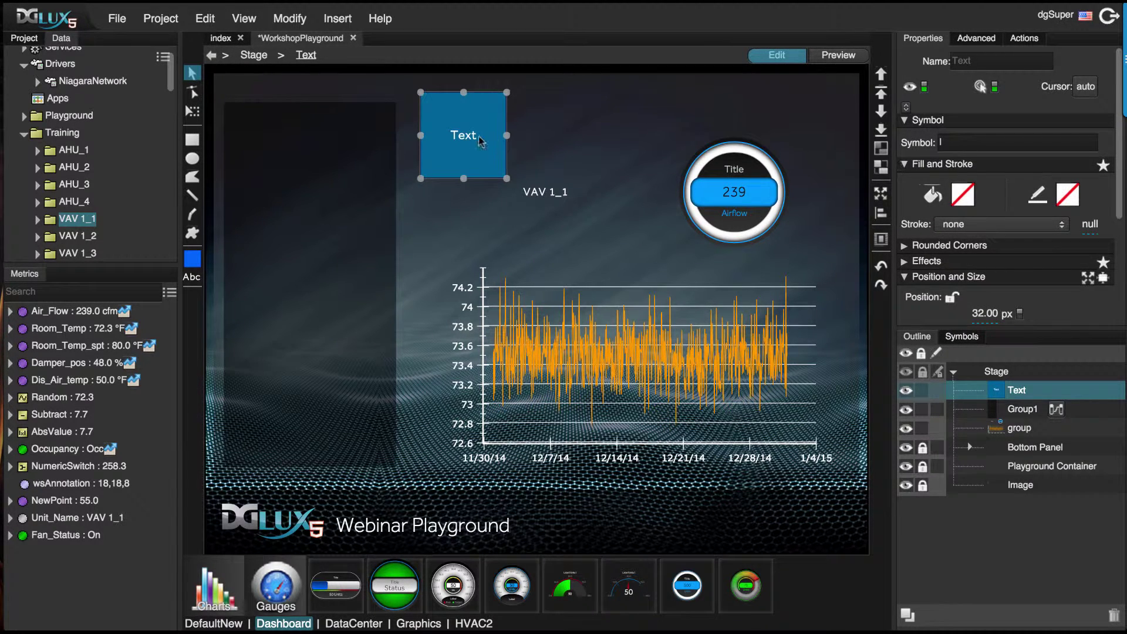
# Add a string parameter Label bound to the box's text, set to 'test'
pyautogui.rightClick(450, 133)
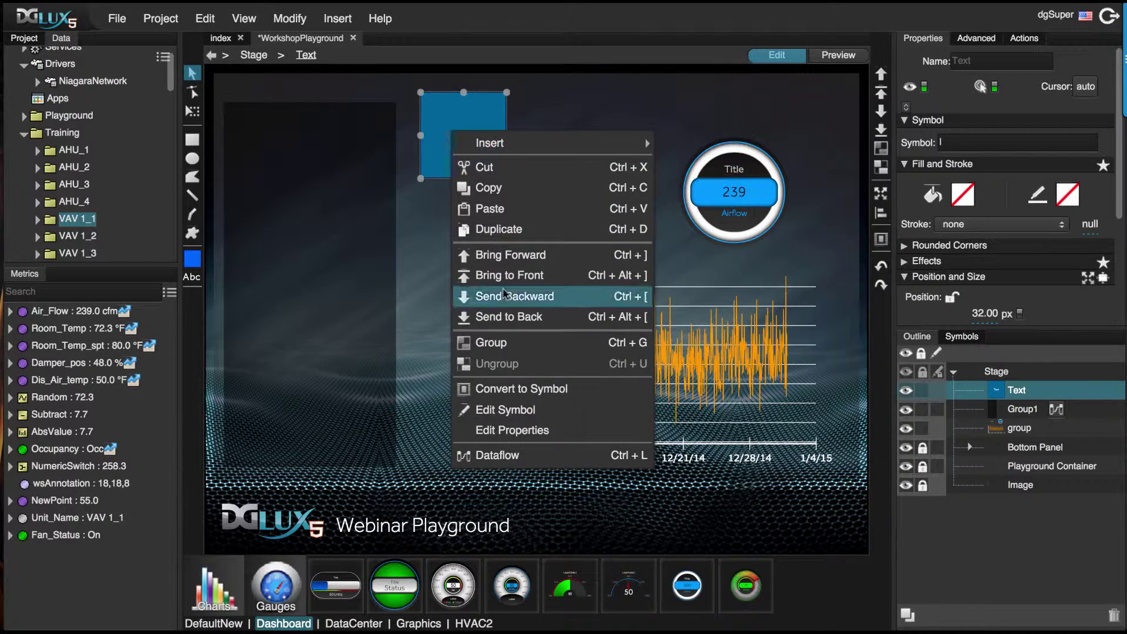
pyautogui.click(523, 410)
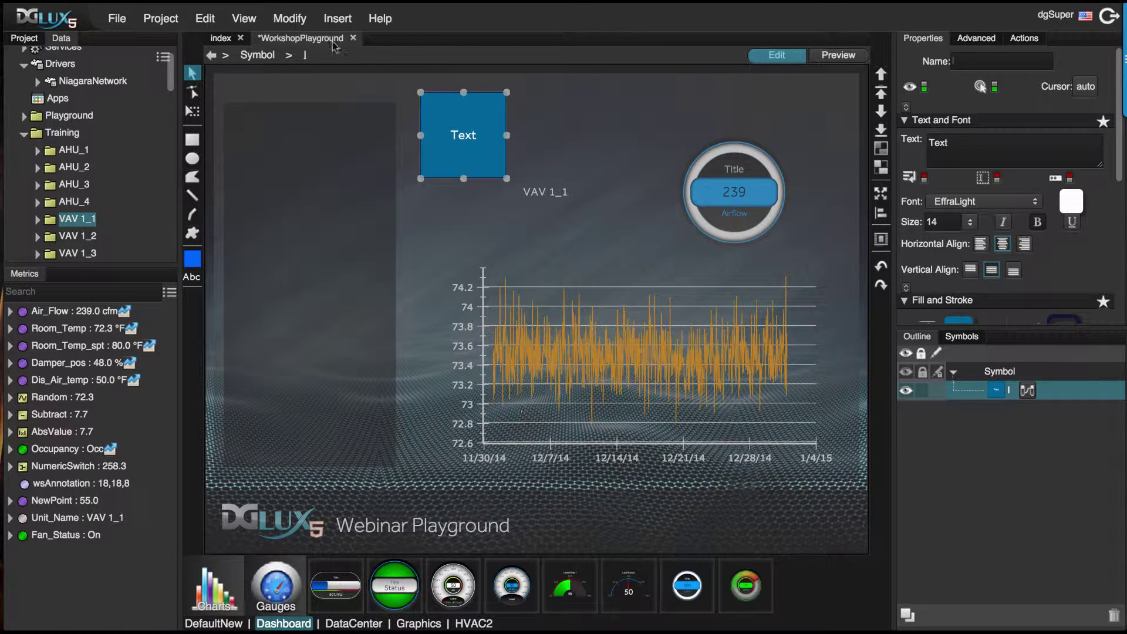
pyautogui.rightClick(464, 111)
pyautogui.click(507, 403)
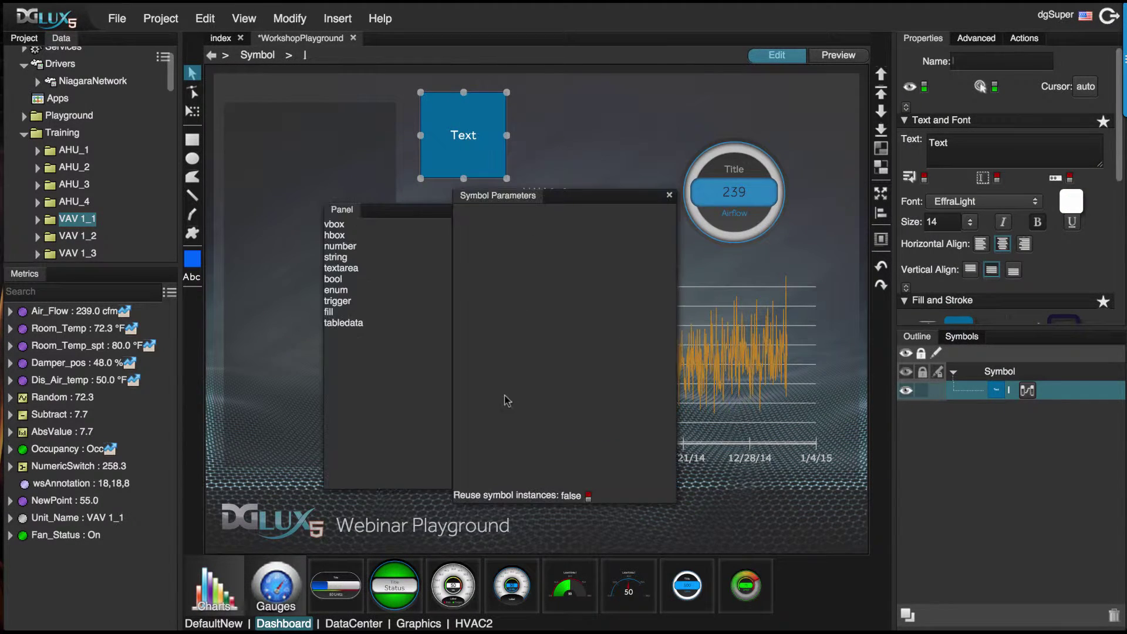
pyautogui.moveTo(336, 257); pyautogui.dragTo(470, 221)
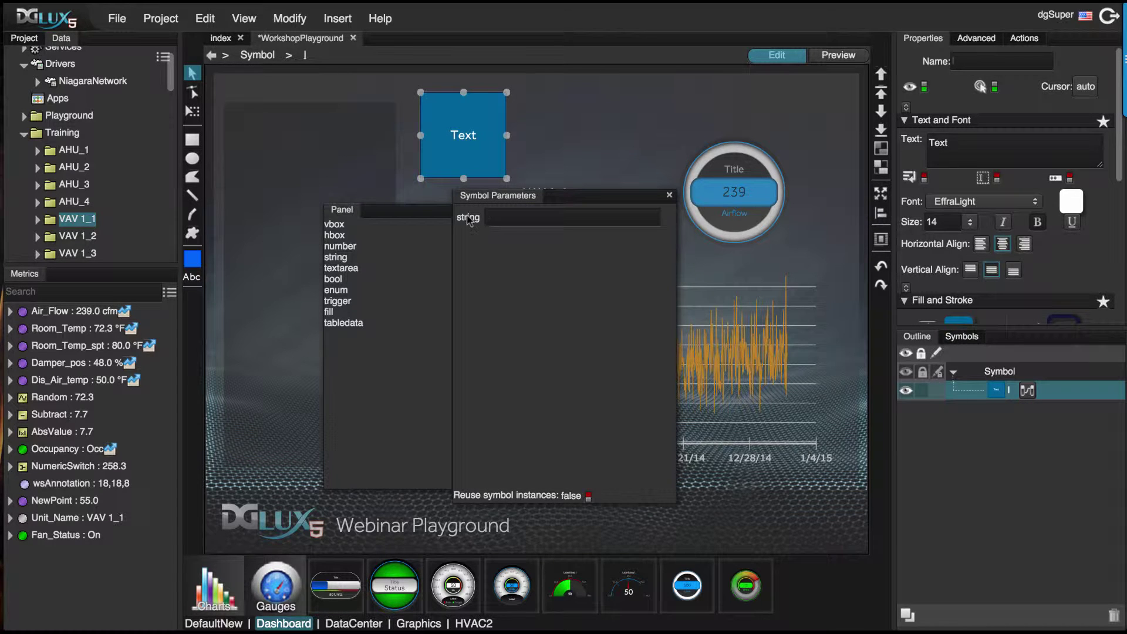
pyautogui.write('Label')
pyautogui.moveTo(667, 221)
pyautogui.moveTo(667, 218); pyautogui.dragTo(1009, 159)
pyautogui.write('t')
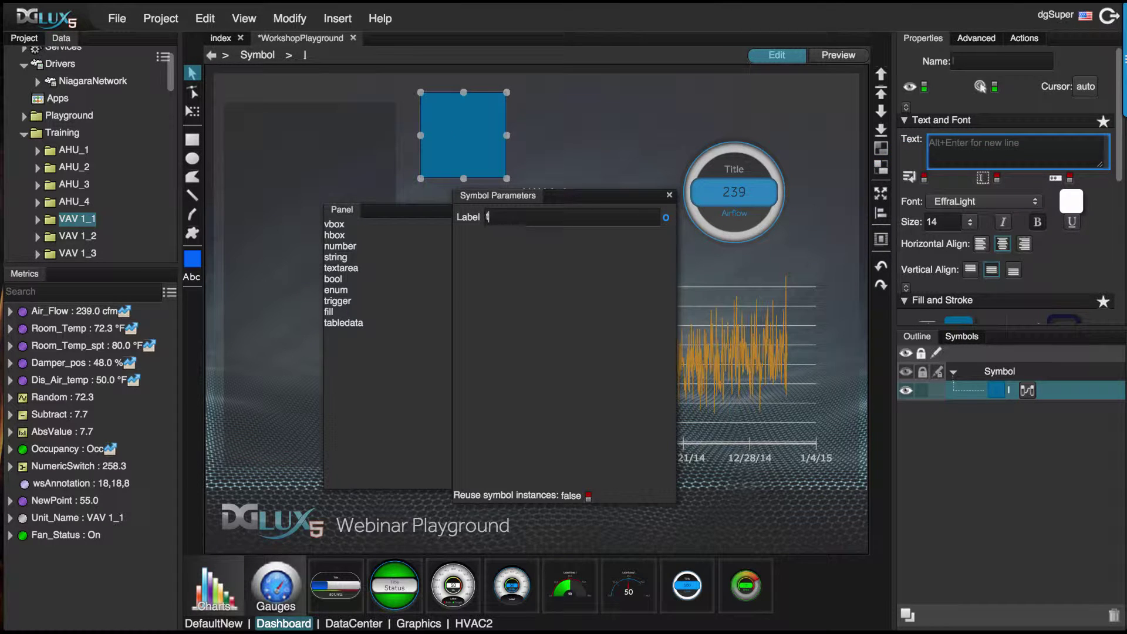
pyautogui.write('est')
pyautogui.click(669, 195)
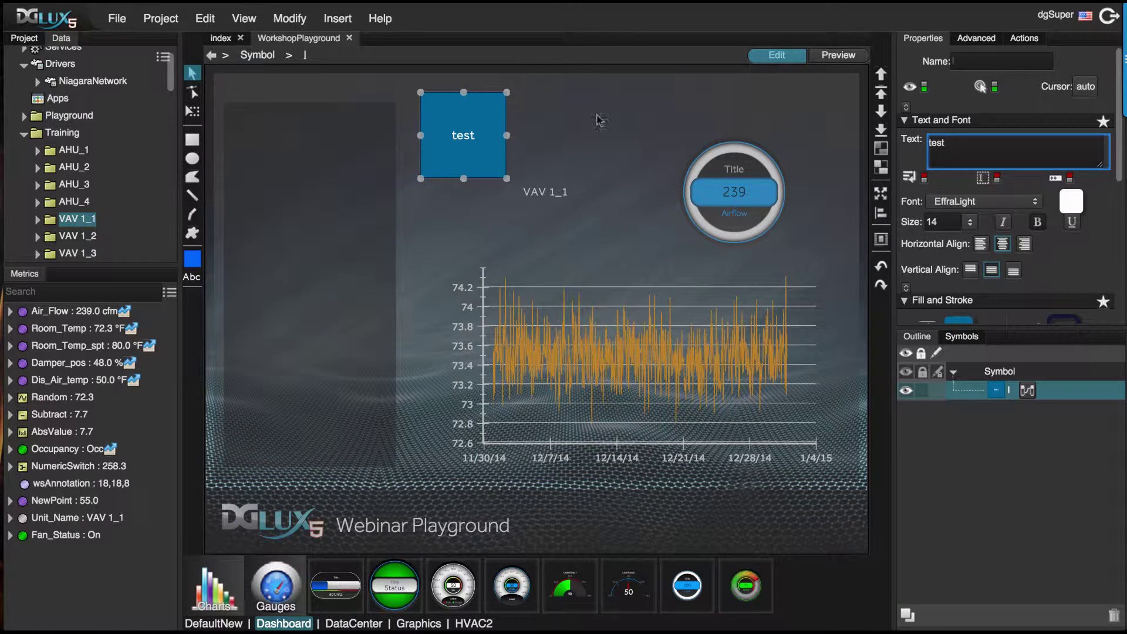
pyautogui.click(587, 107)
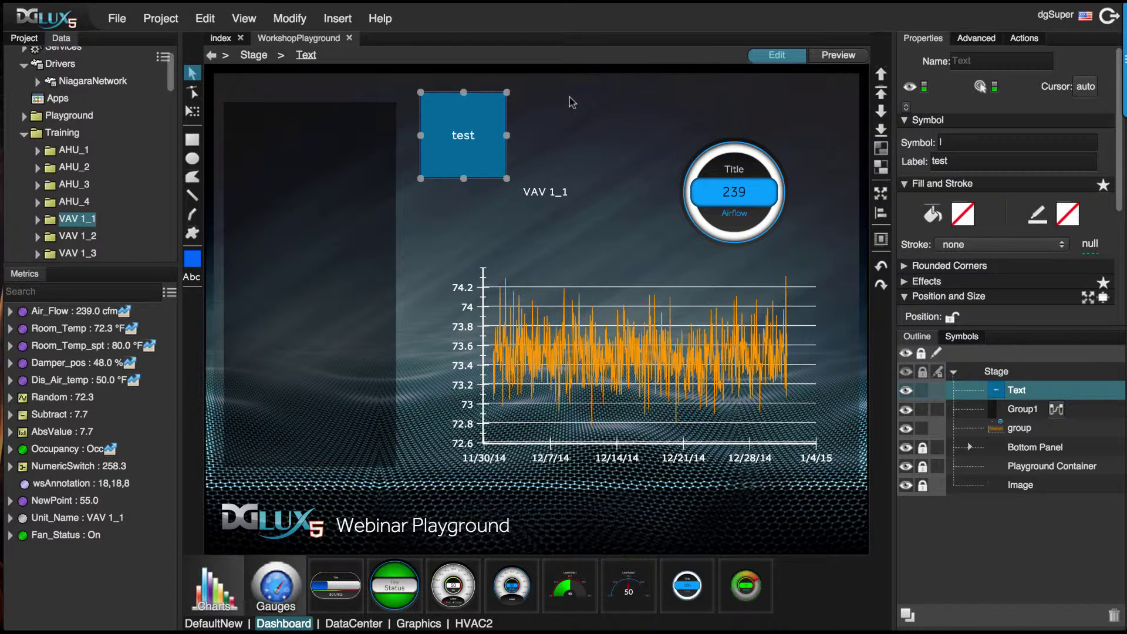
# Delete the standalone test box and set Group1's layout to Horizontal with Wrap
pyautogui.press('Delete')
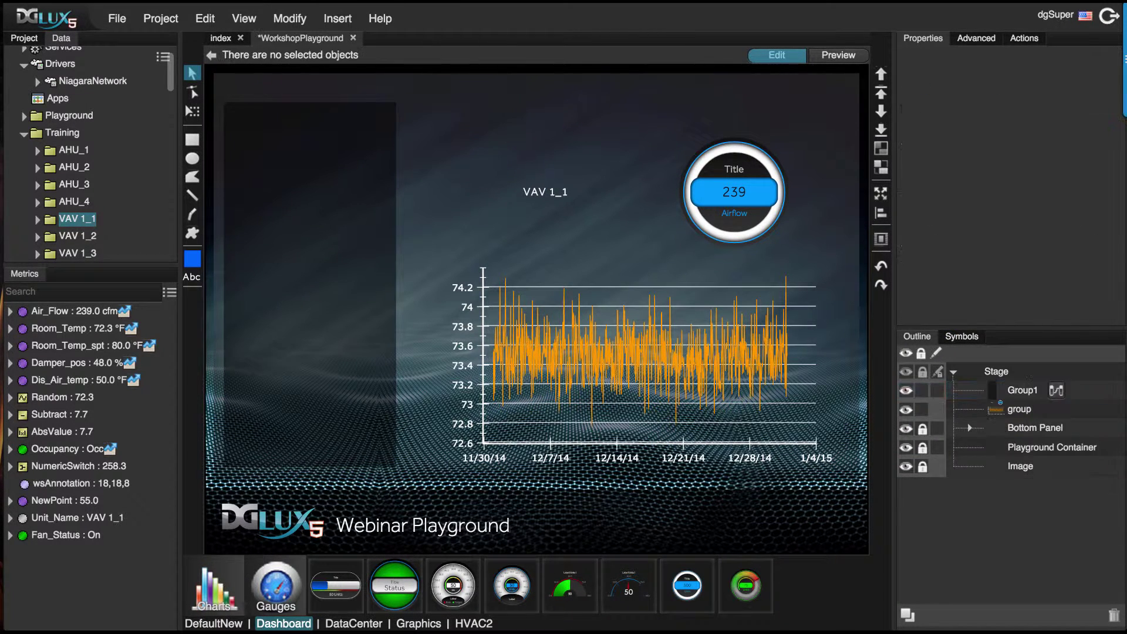
pyautogui.click(1032, 390)
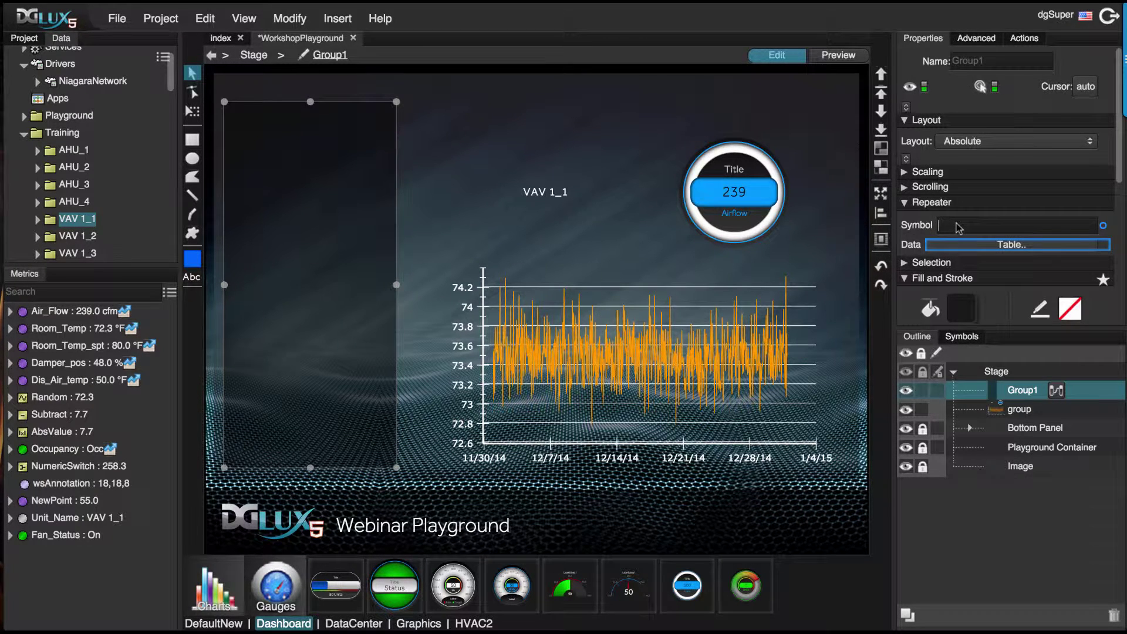
pyautogui.click(969, 145)
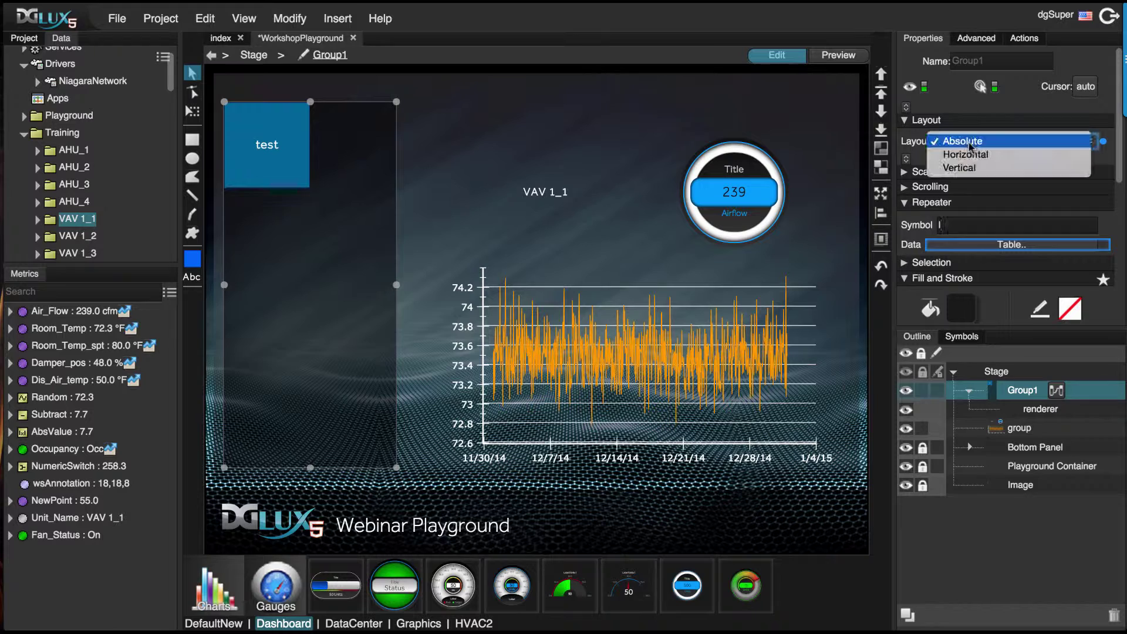
pyautogui.click(961, 155)
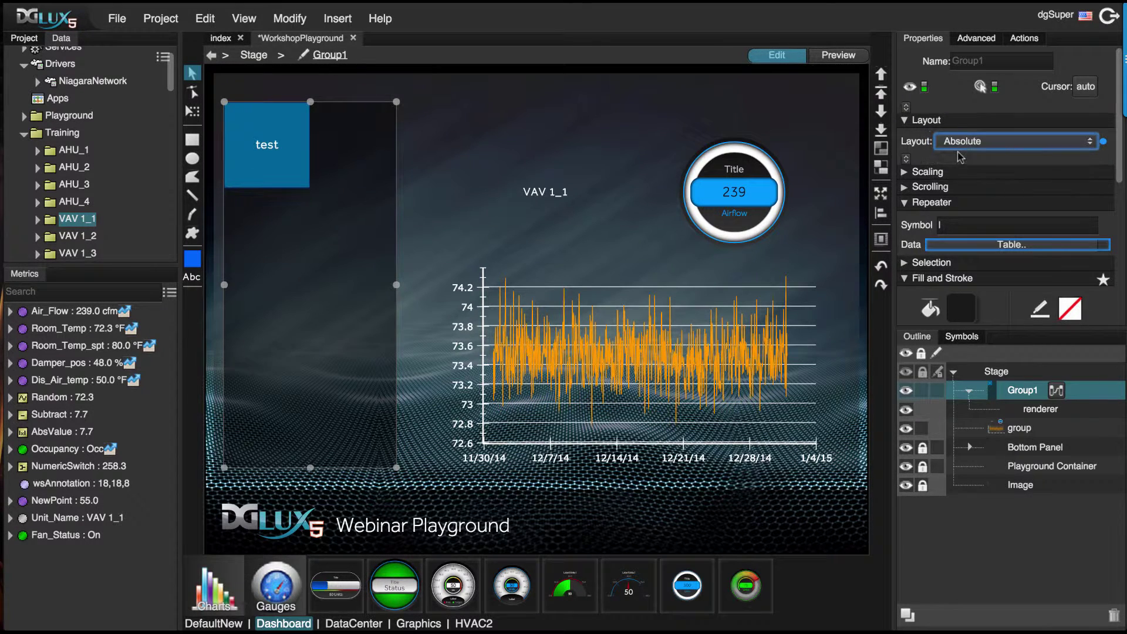
pyautogui.click(966, 188)
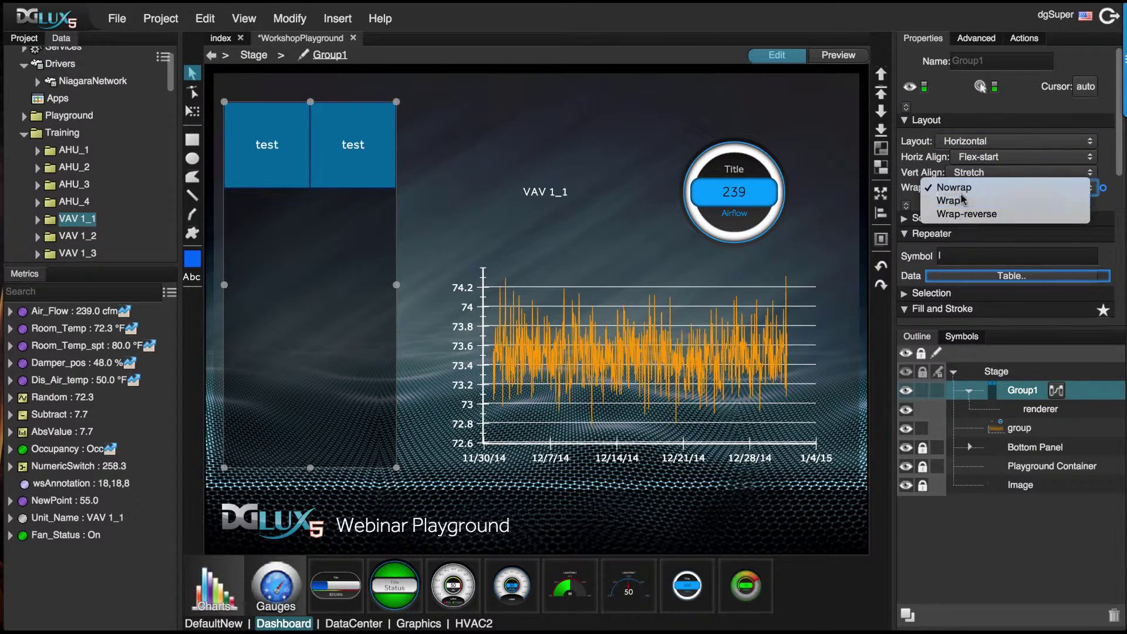
pyautogui.click(961, 200)
# Turn on vertical scrolling and widen Group1 to fit two tile columns
pyautogui.click(911, 234)
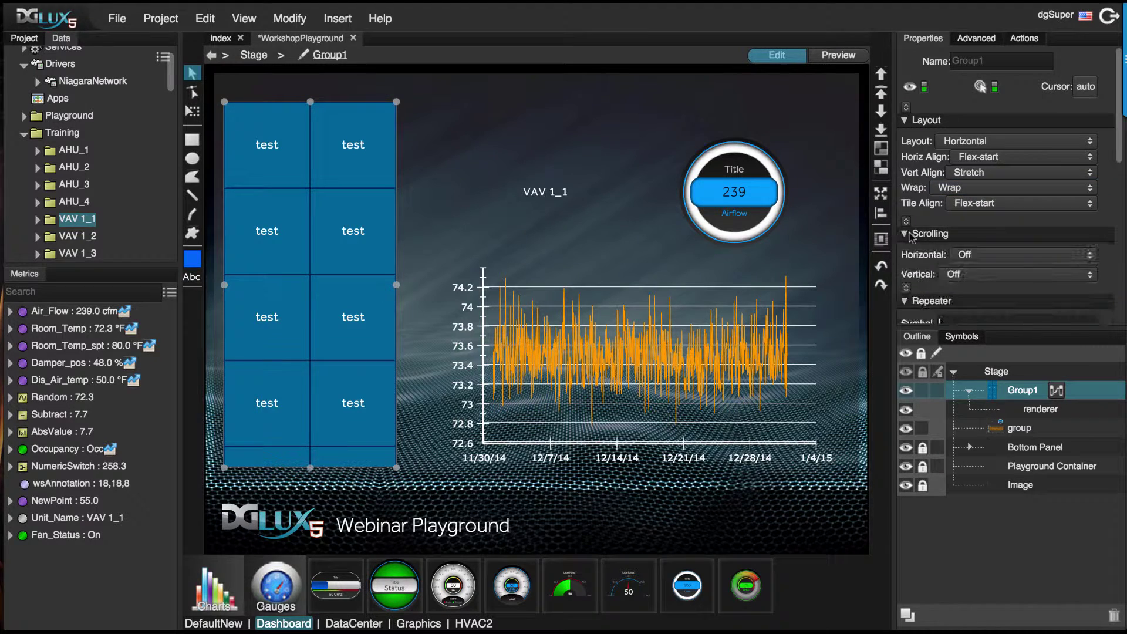
pyautogui.click(963, 275)
pyautogui.click(957, 287)
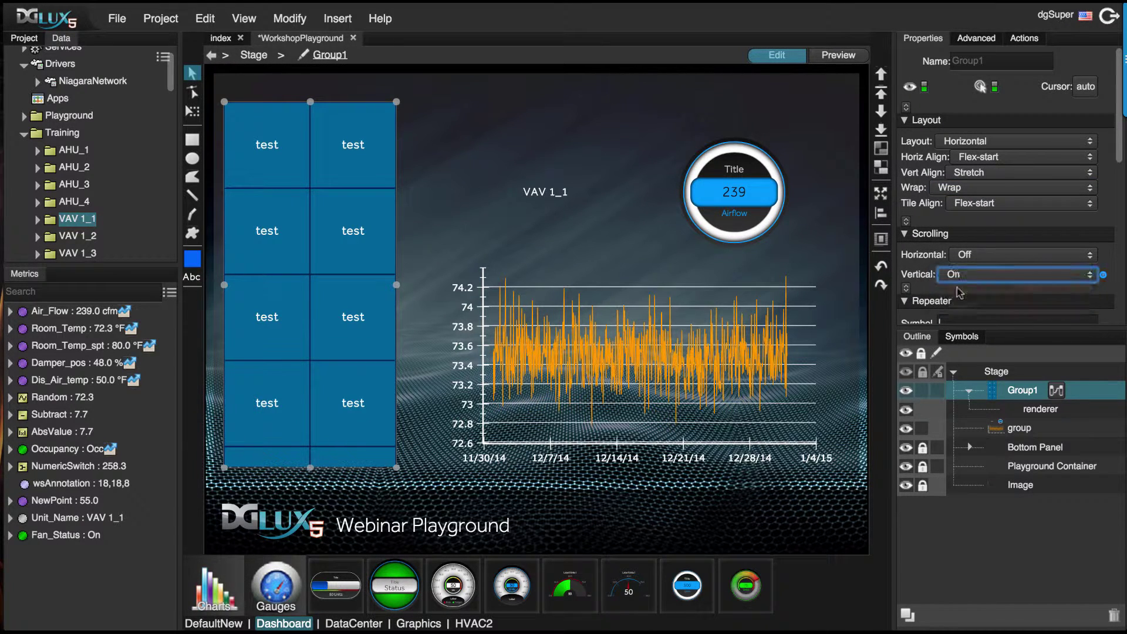
pyautogui.moveTo(397, 286); pyautogui.dragTo(406, 286)
pyautogui.scroll(2, 354, 249)
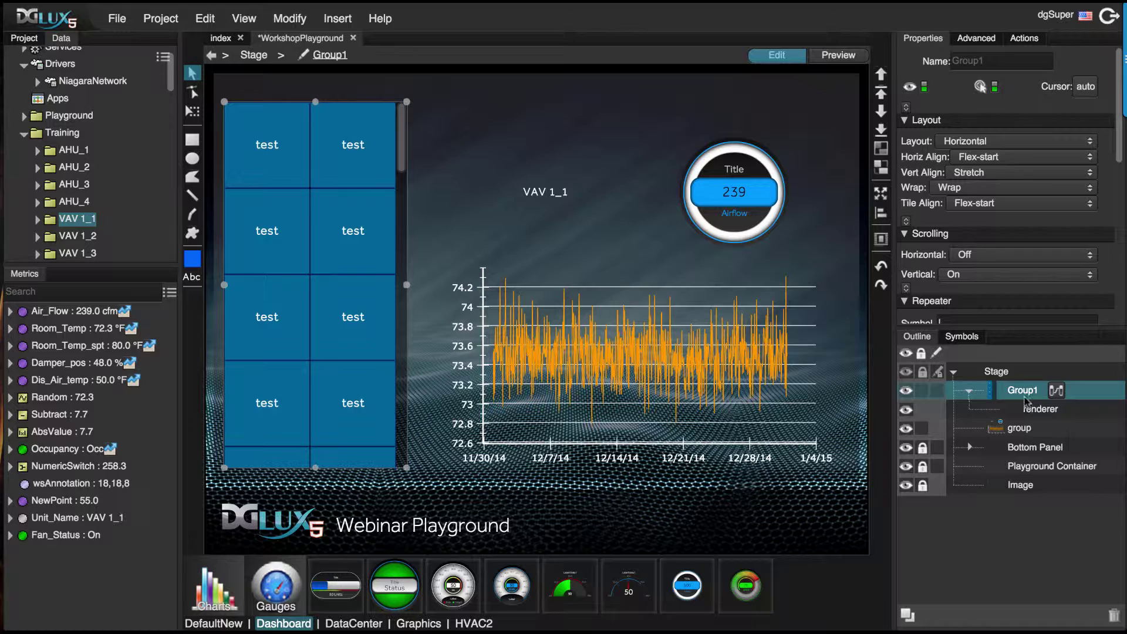
# Preview Group1's repeater data table, then reselect the Group1 container
pyautogui.scroll(-5, 977, 284)
pyautogui.scroll(3, 965, 239)
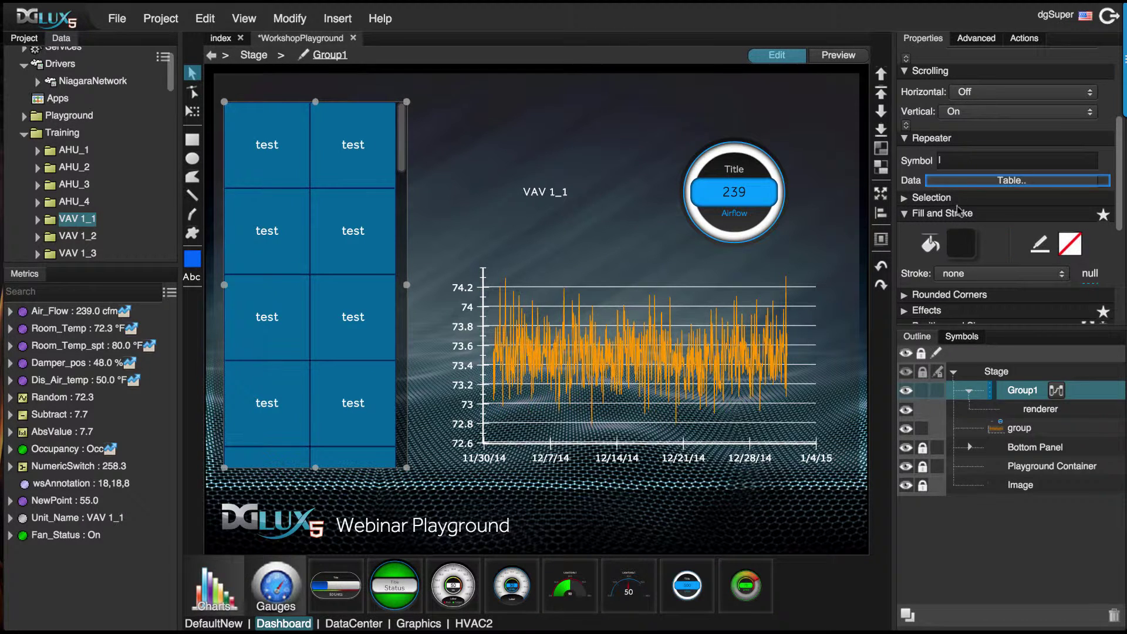
pyautogui.click(965, 181)
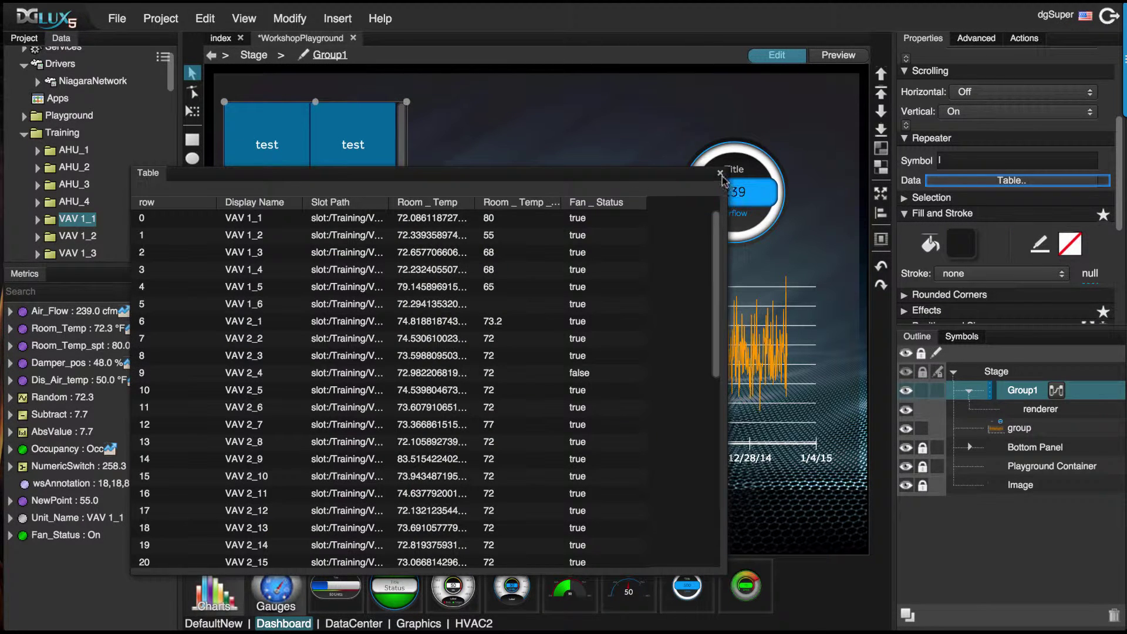
pyautogui.click(720, 174)
pyautogui.click(455, 165)
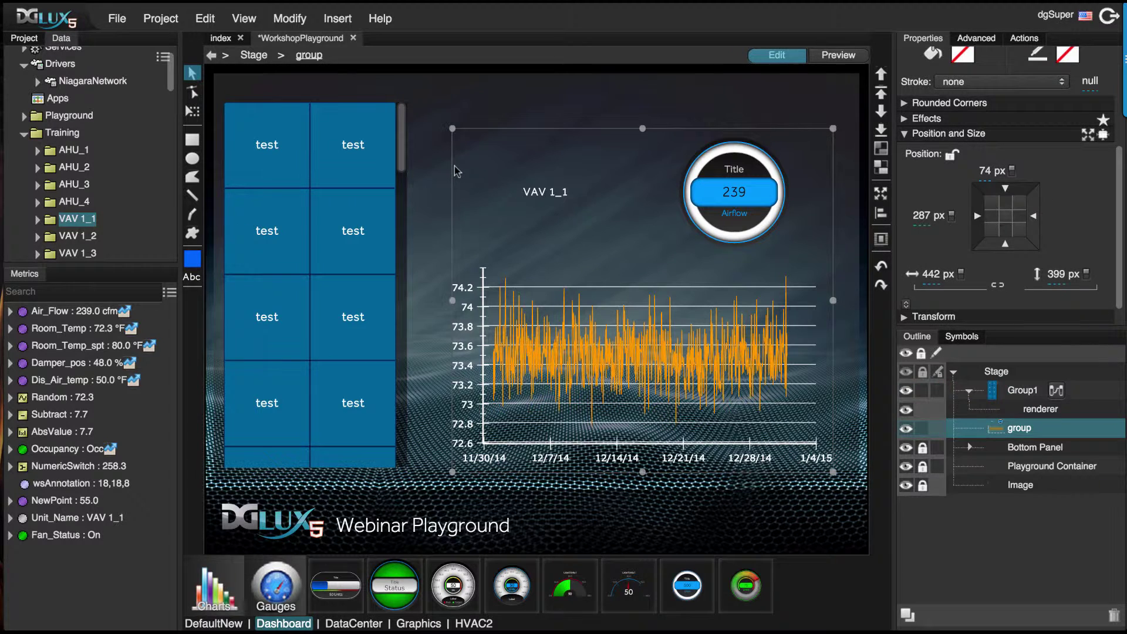
pyautogui.click(427, 96)
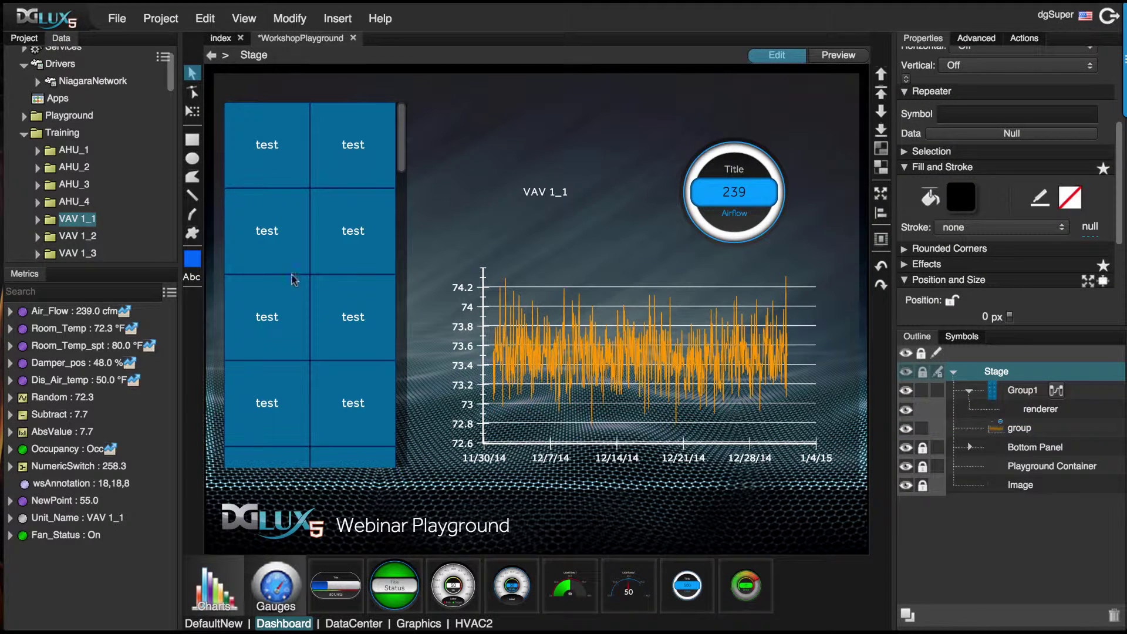
pyautogui.scroll(-1, 346, 314)
pyautogui.scroll(1, 342, 321)
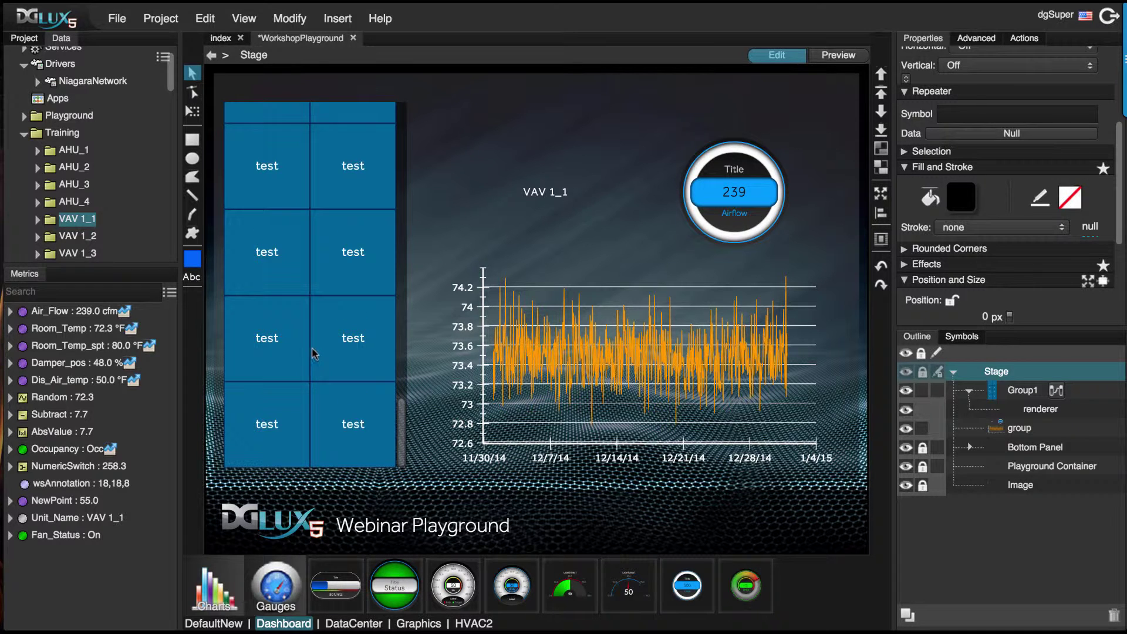
pyautogui.scroll(-1, 307, 315)
pyautogui.scroll(1, 307, 314)
pyautogui.click(1001, 413)
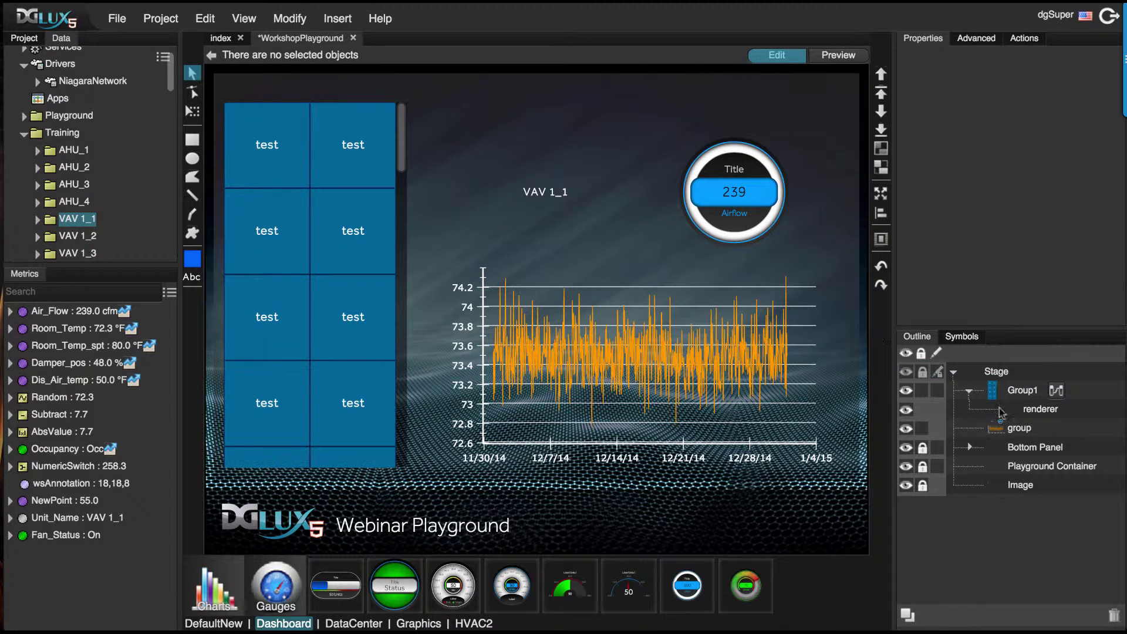
pyautogui.click(1030, 391)
pyautogui.scroll(-5, 964, 215)
# Bind the tile renderer's Label to the data table's Display Name column
pyautogui.click(964, 213)
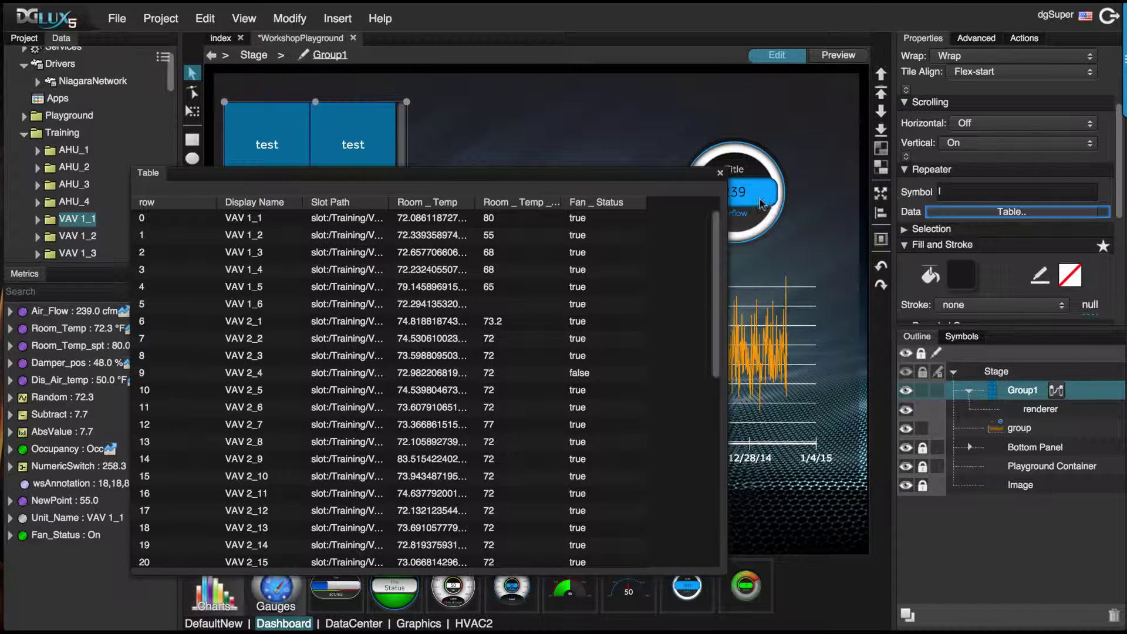
pyautogui.moveTo(586, 181); pyautogui.dragTo(519, 180)
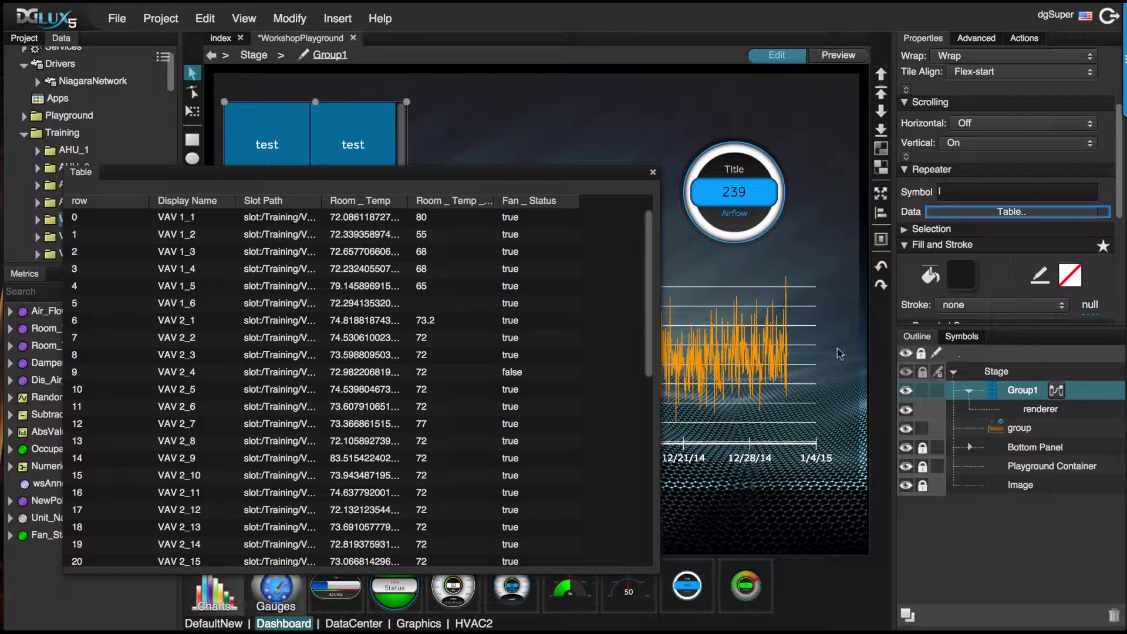
pyautogui.click(1039, 411)
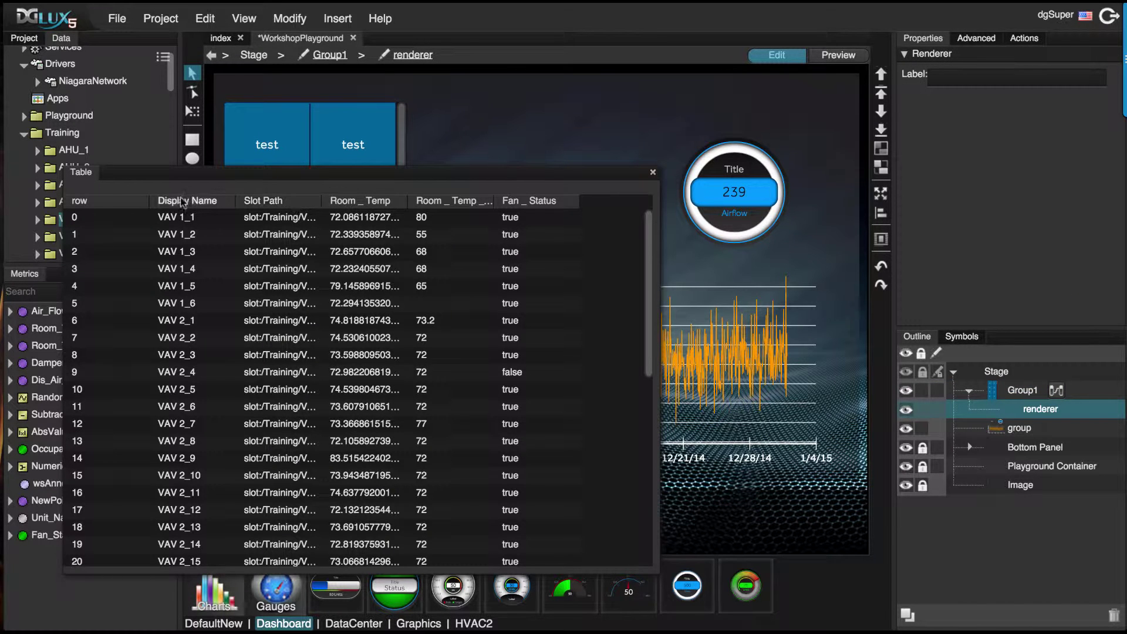
pyautogui.moveTo(178, 204); pyautogui.dragTo(963, 78)
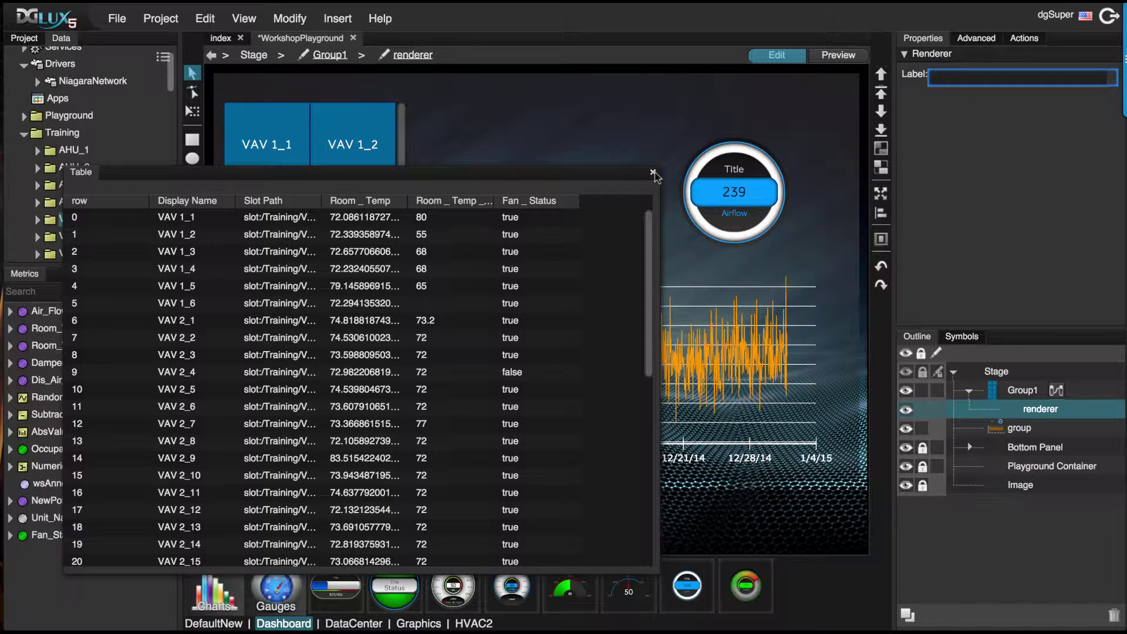
pyautogui.click(653, 173)
pyautogui.click(522, 189)
pyautogui.scroll(-8, 322, 327)
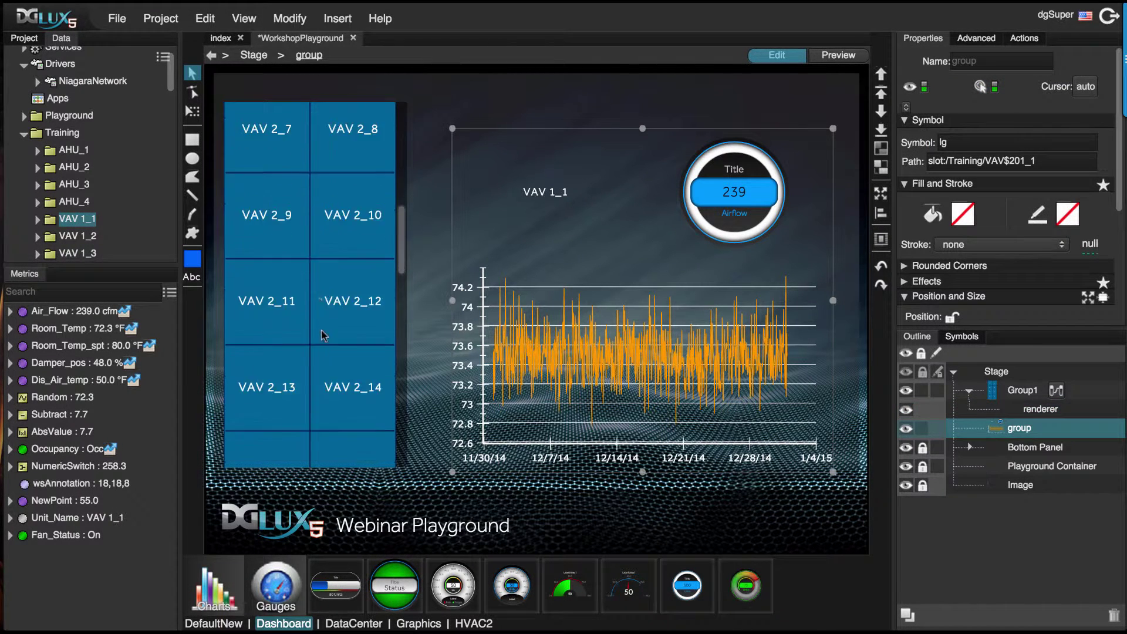
# Select the VAV tile grid and expand its Repeater Selection settings
pyautogui.scroll(10, 324, 357)
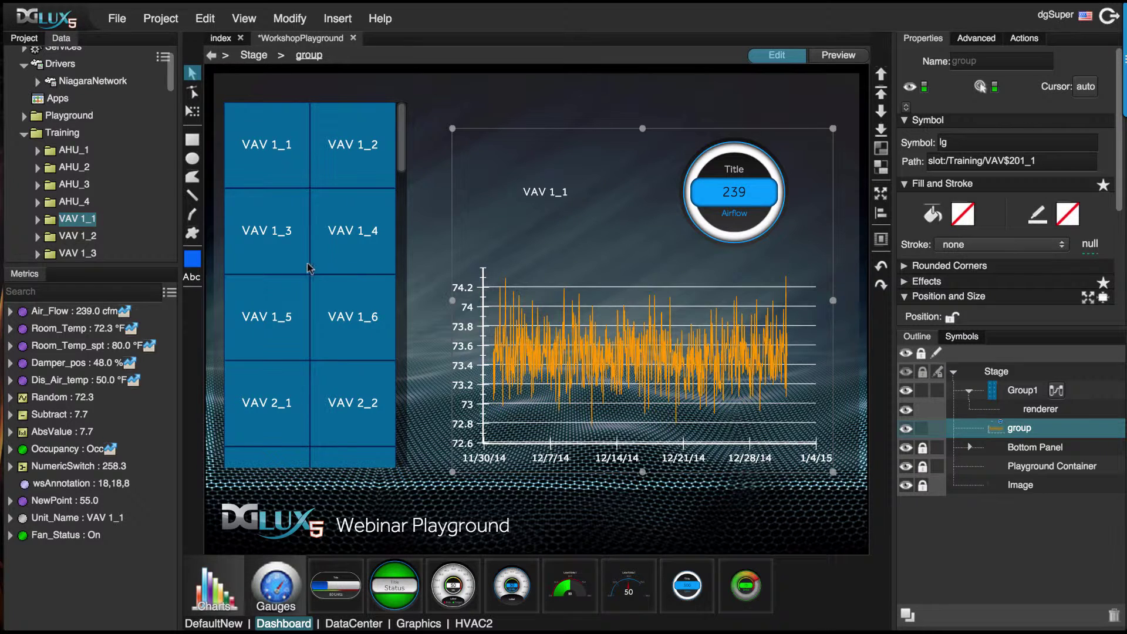
pyautogui.moveTo(619, 343)
pyautogui.click(346, 232)
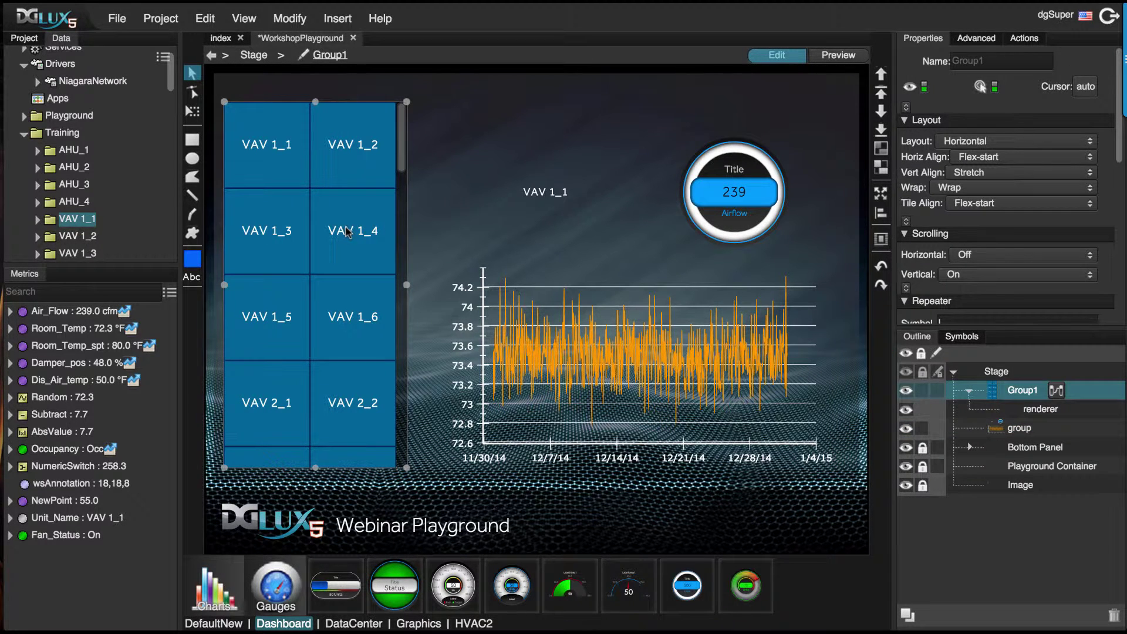
pyautogui.scroll(-3, 1000, 236)
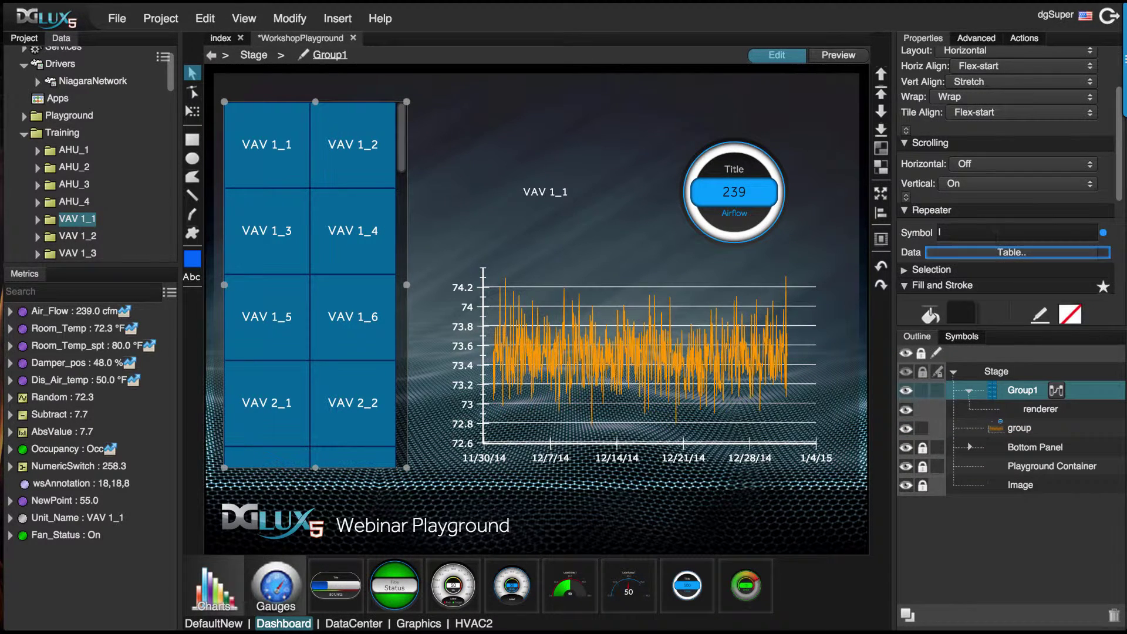
pyautogui.click(904, 267)
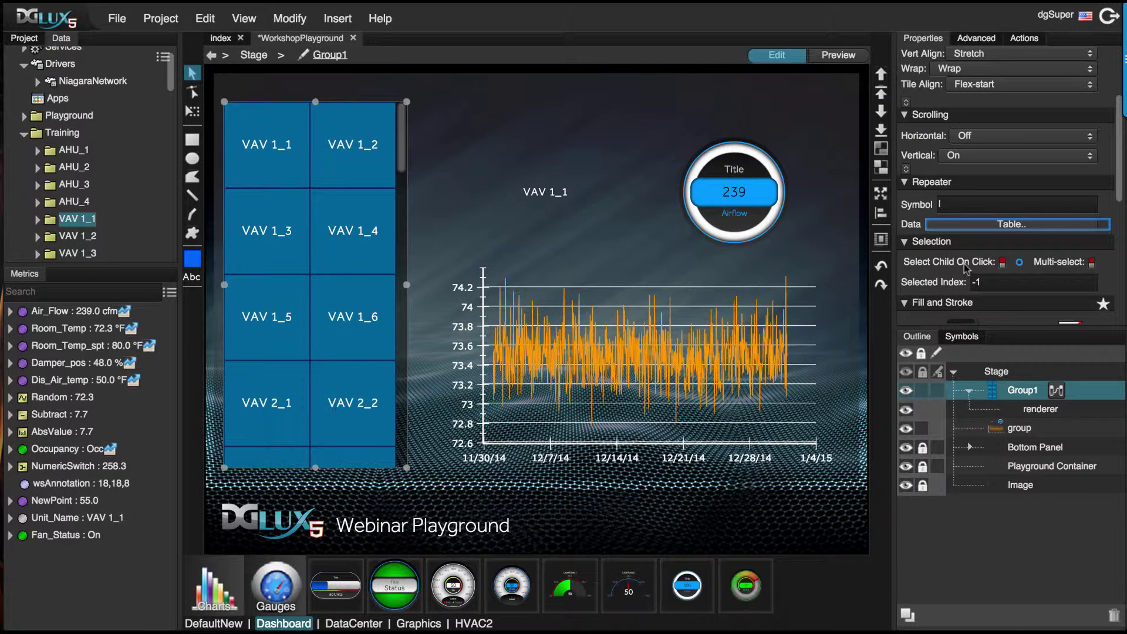
# Search the blocks for 'selec' and add a Select Rows block to Group1's dataflow
pyautogui.click(1056, 390)
pyautogui.click(404, 264)
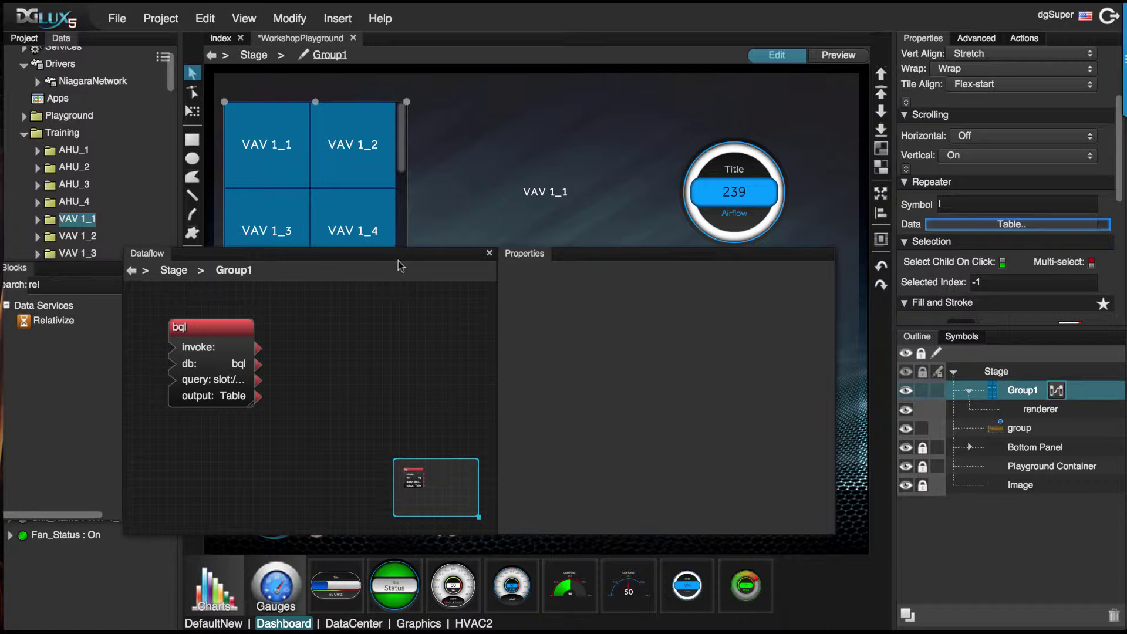
pyautogui.moveTo(159, 258); pyautogui.dragTo(210, 242)
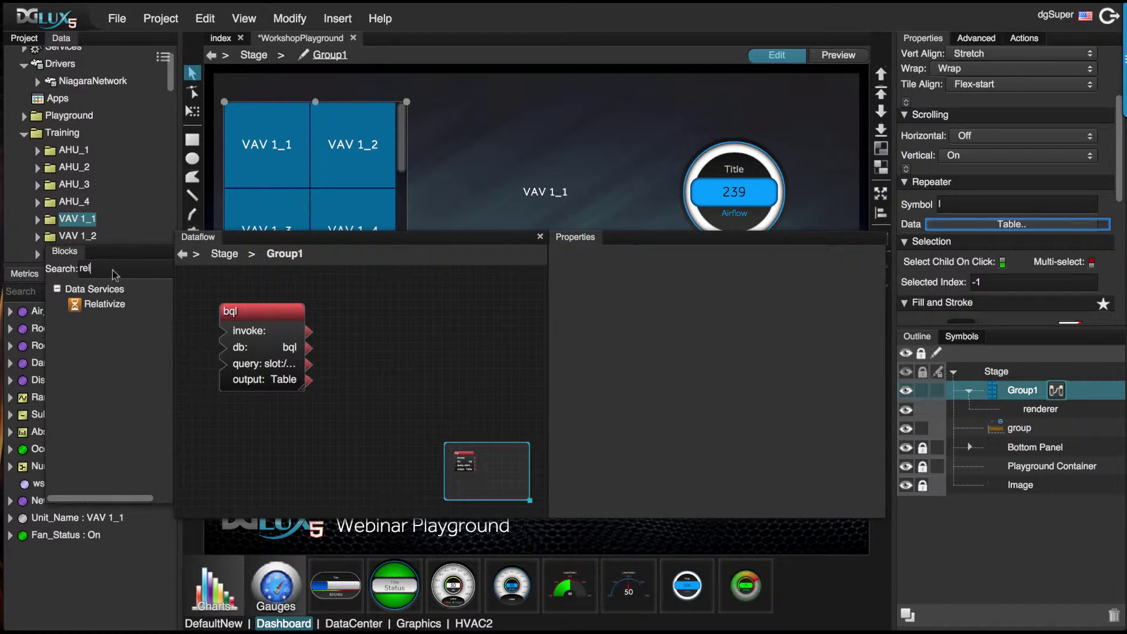
pyautogui.press('BackSpace')
pyautogui.press('BackSpace')
pyautogui.press('BackSpace')
pyautogui.write('selec')
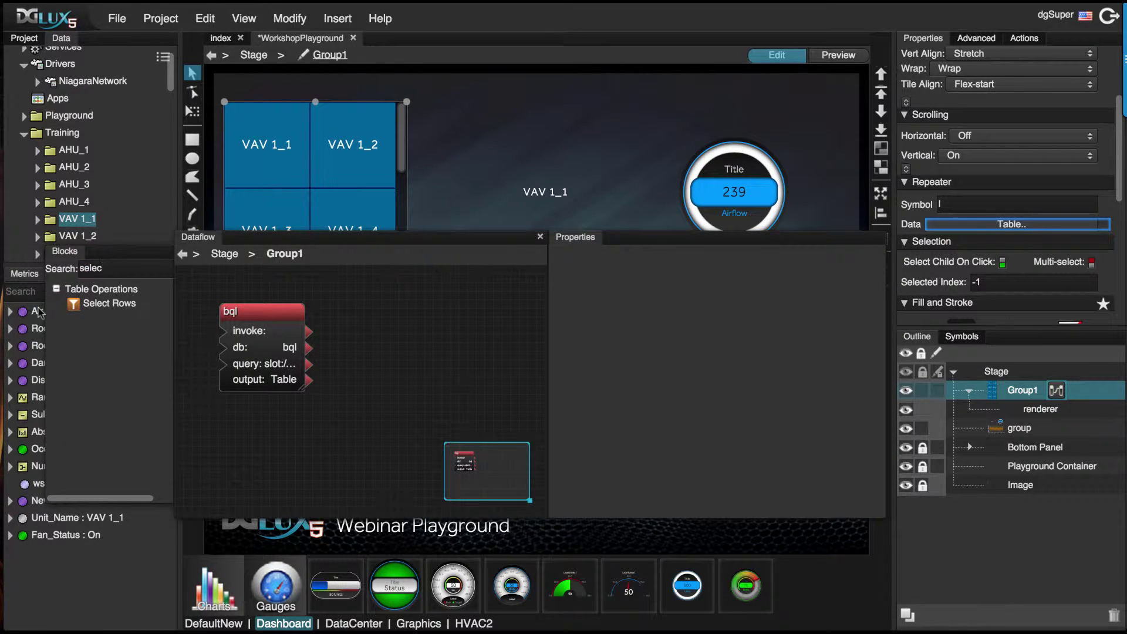
pyautogui.moveTo(73, 309); pyautogui.dragTo(362, 334)
pyautogui.click(377, 340)
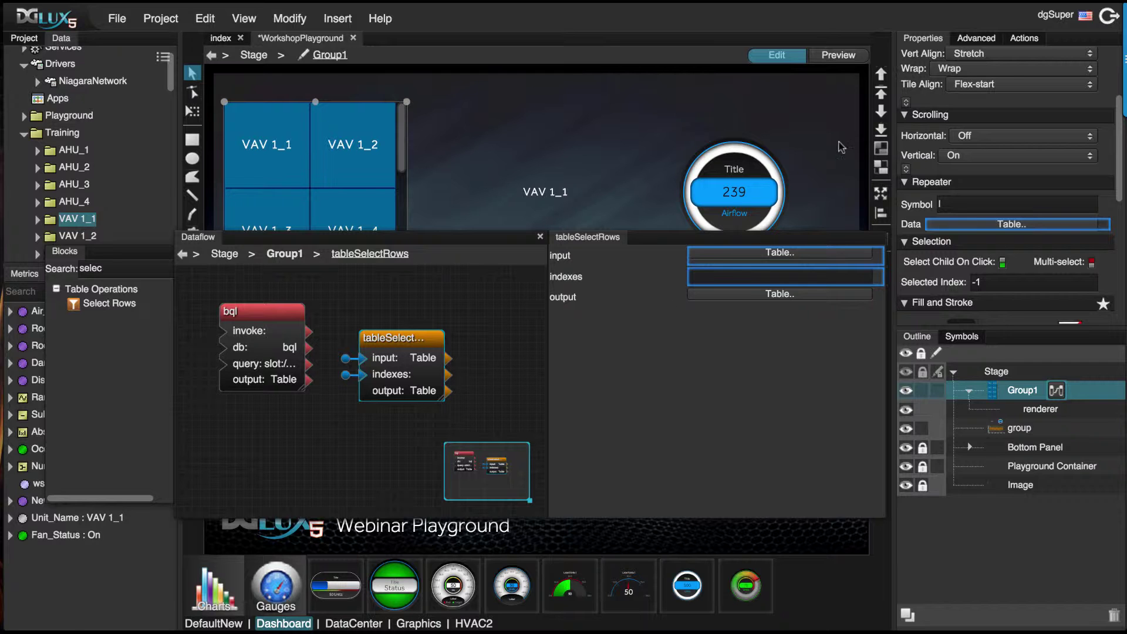
# Preview the dashboard and click the VAV 1_6, 2_5 and 1_1 tiles to test selection
pyautogui.click(838, 55)
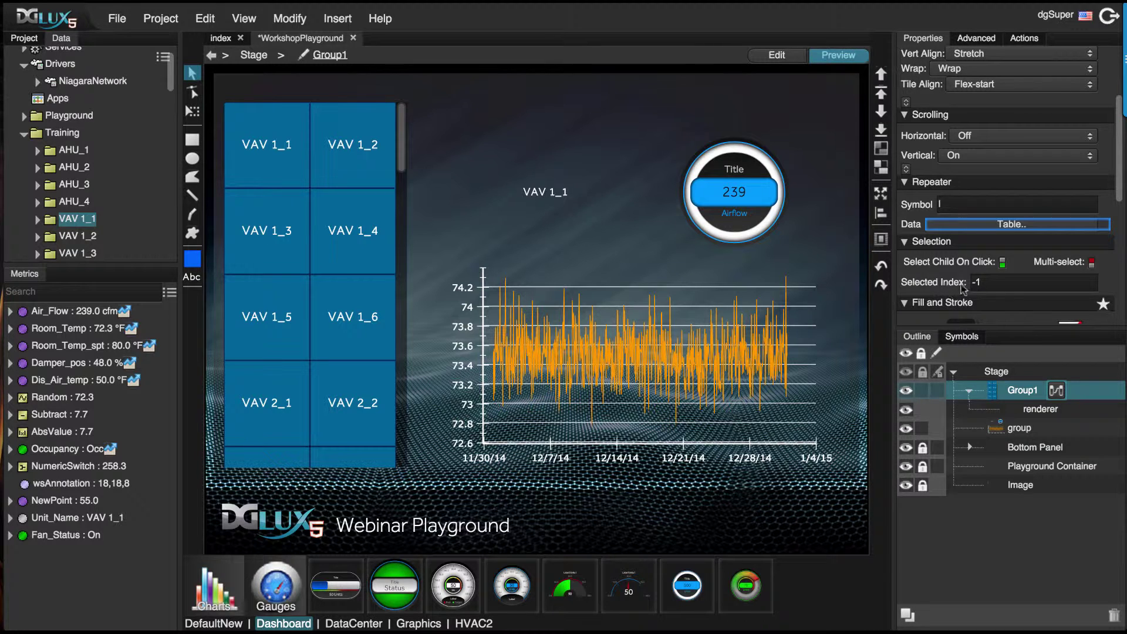
pyautogui.click(351, 298)
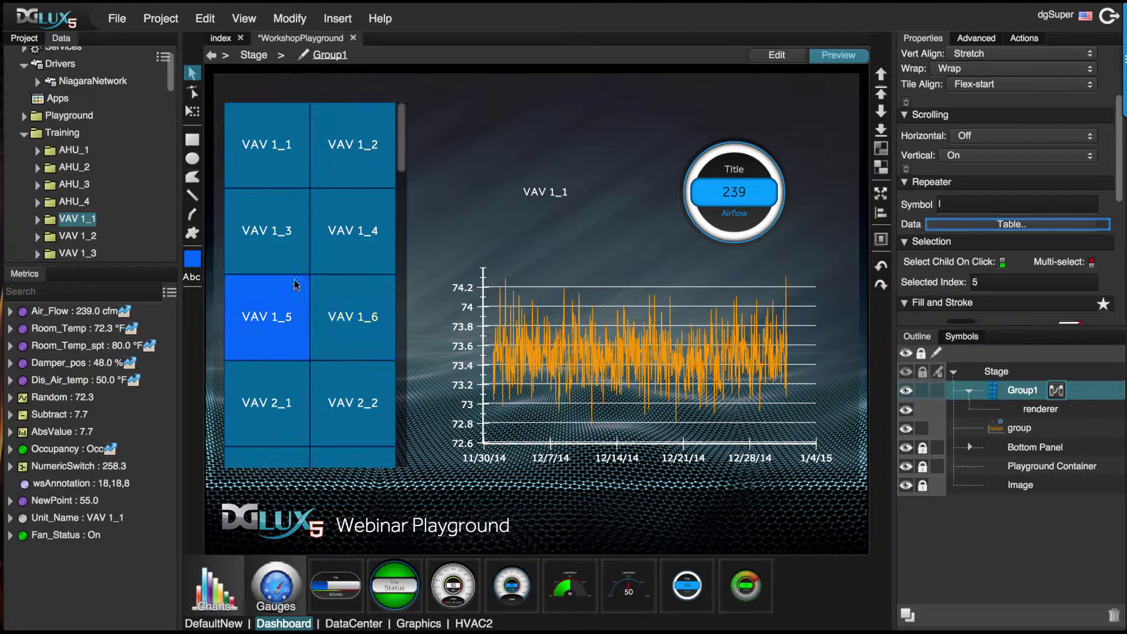
pyautogui.scroll(-3, 338, 411)
pyautogui.click(270, 342)
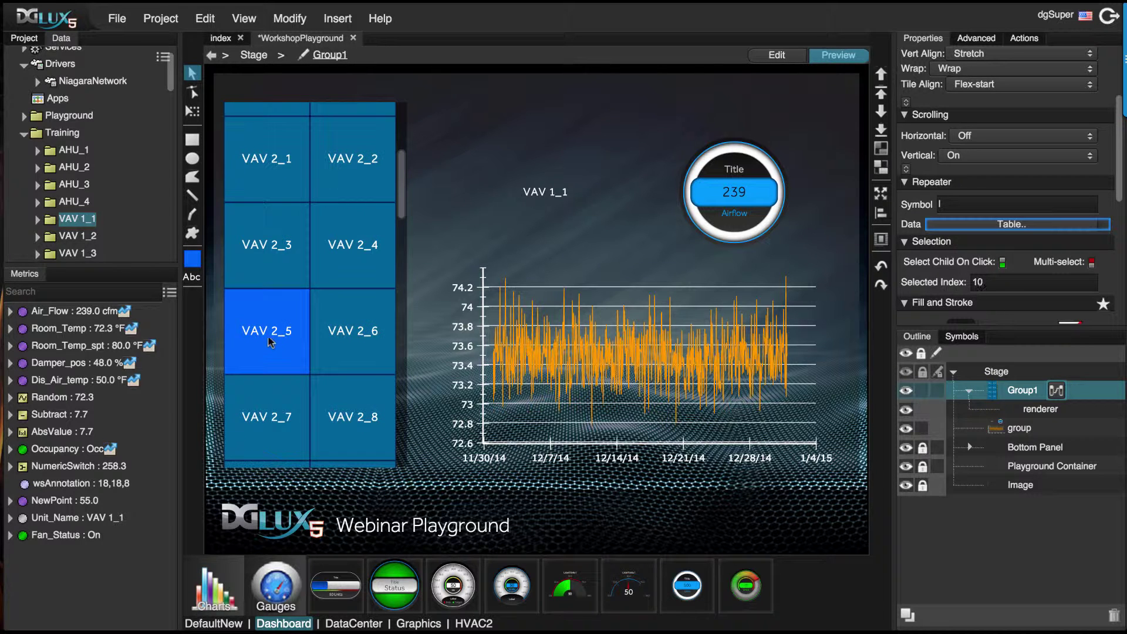
pyautogui.scroll(3, 270, 342)
pyautogui.click(281, 172)
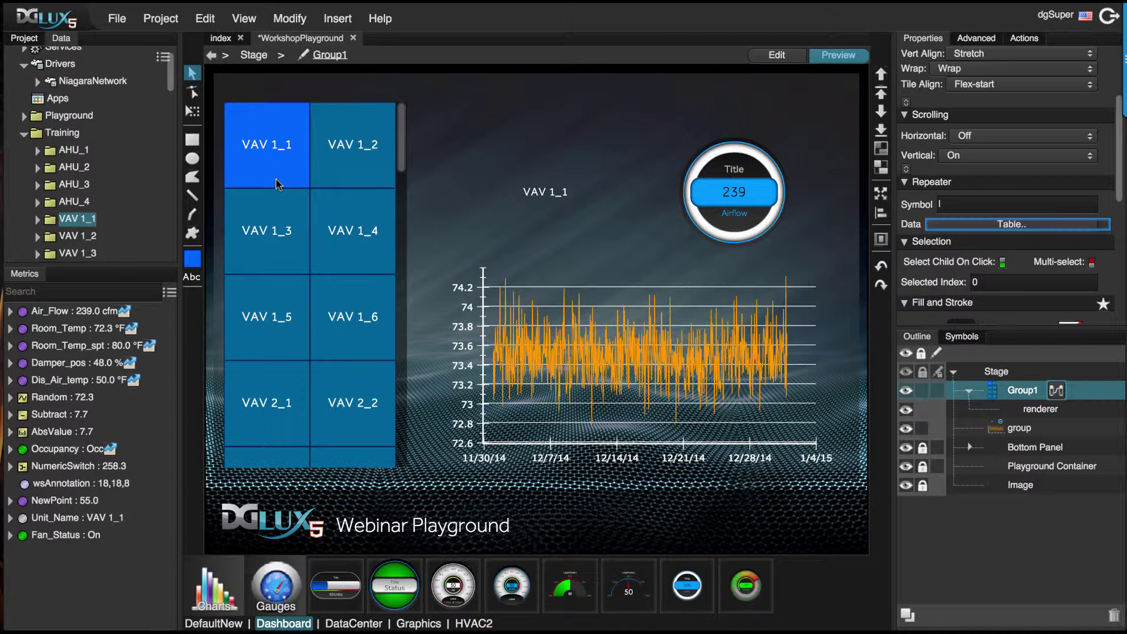
# Open the tableSelectRows output table and keep its viewer open beside the dashboard
pyautogui.click(1056, 390)
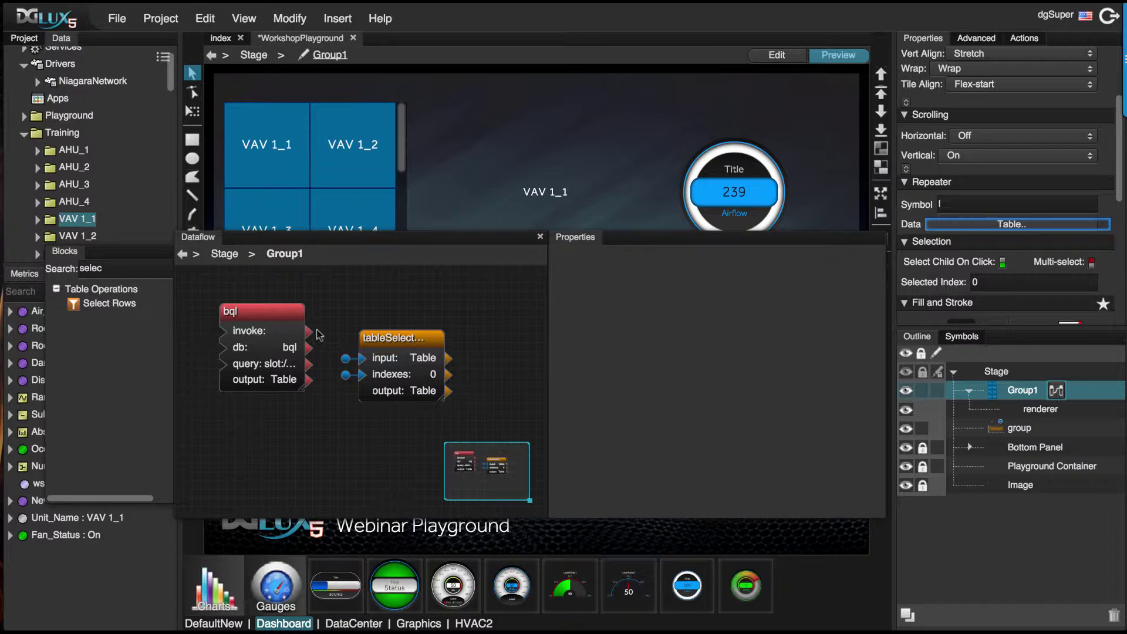
pyautogui.click(415, 339)
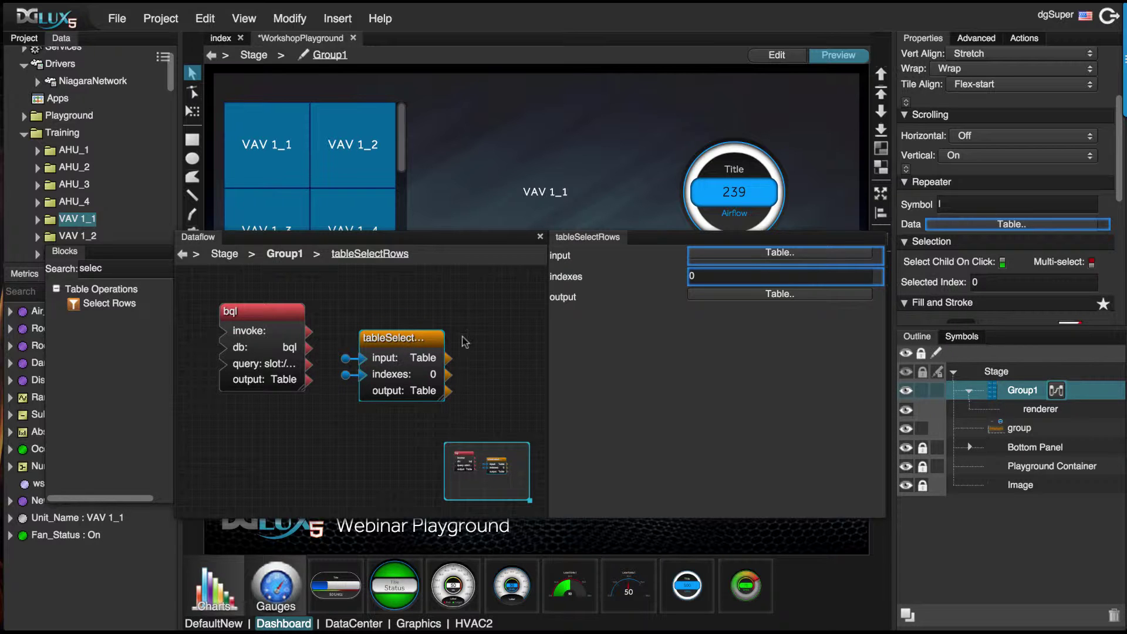
pyautogui.click(743, 293)
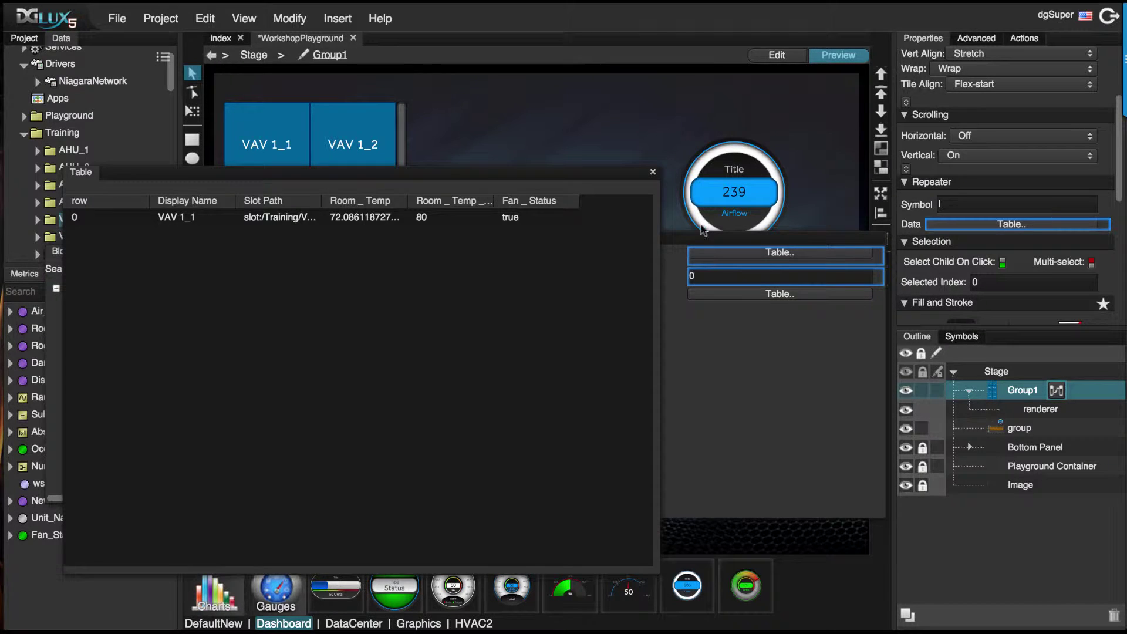
pyautogui.press('Escape')
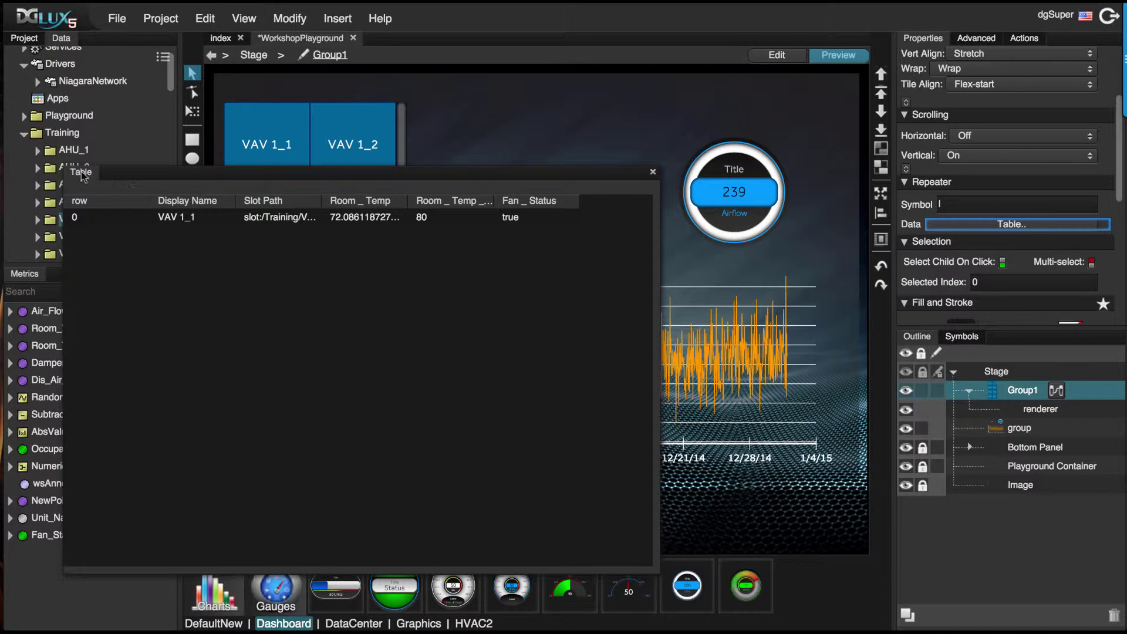
pyautogui.moveTo(82, 176); pyautogui.dragTo(148, 313)
# Click various VAV tiles, ending on VAV 2_2, to watch the filtered row follow
pyautogui.click(305, 242)
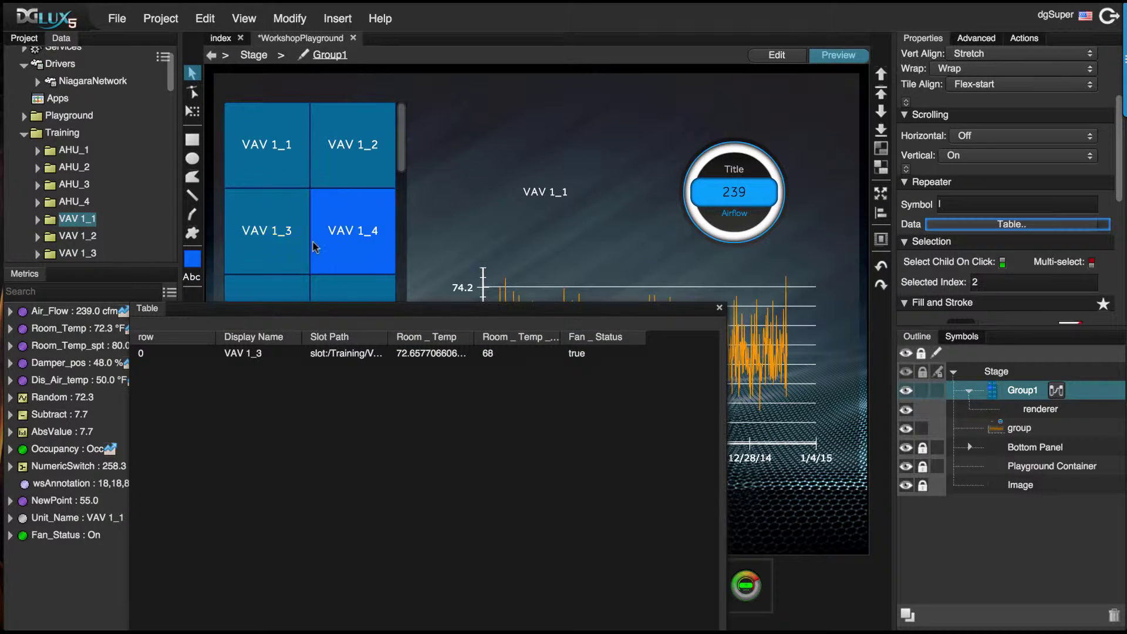
pyautogui.scroll(-2, 315, 246)
pyautogui.click(267, 248)
pyautogui.scroll(-1, 280, 219)
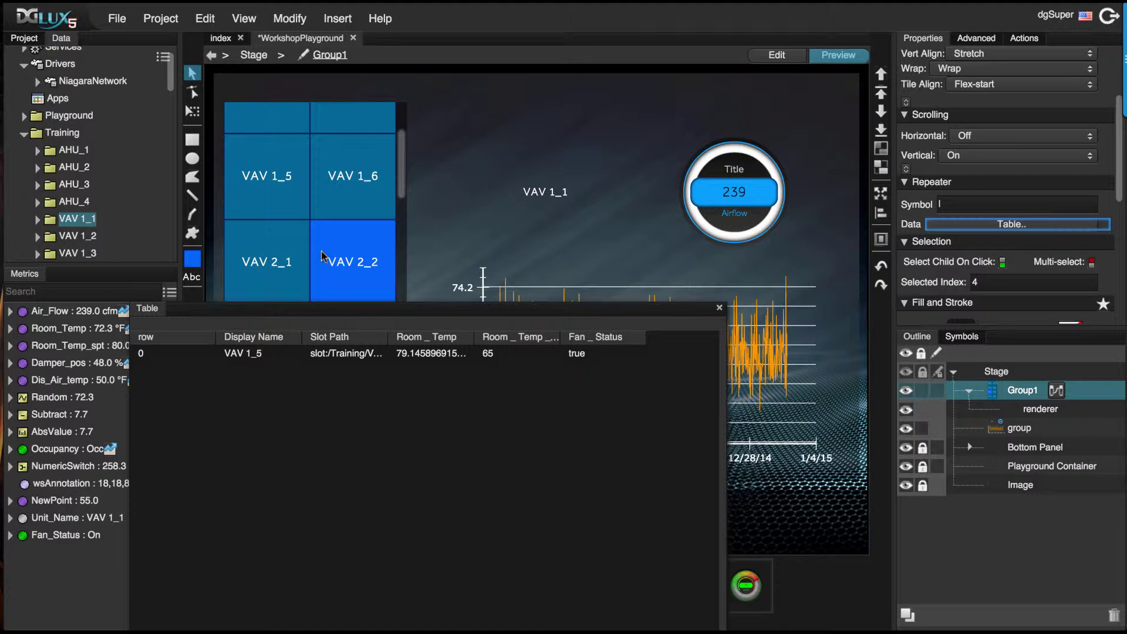
pyautogui.click(323, 258)
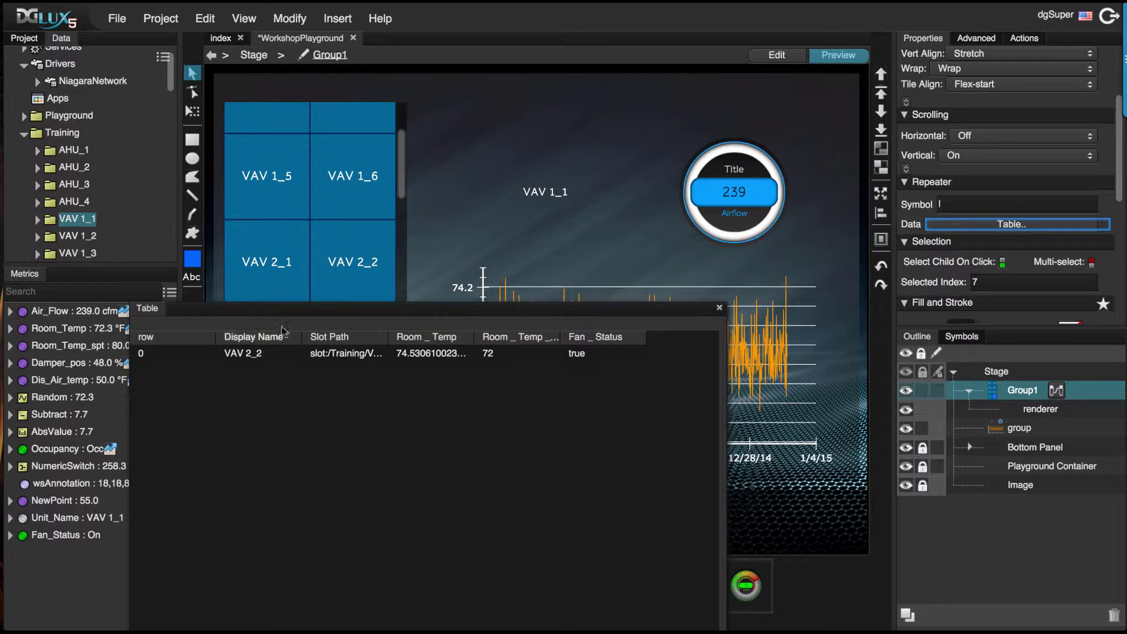
pyautogui.scroll(-1, 275, 247)
pyautogui.click(267, 241)
pyautogui.click(346, 175)
pyautogui.click(286, 162)
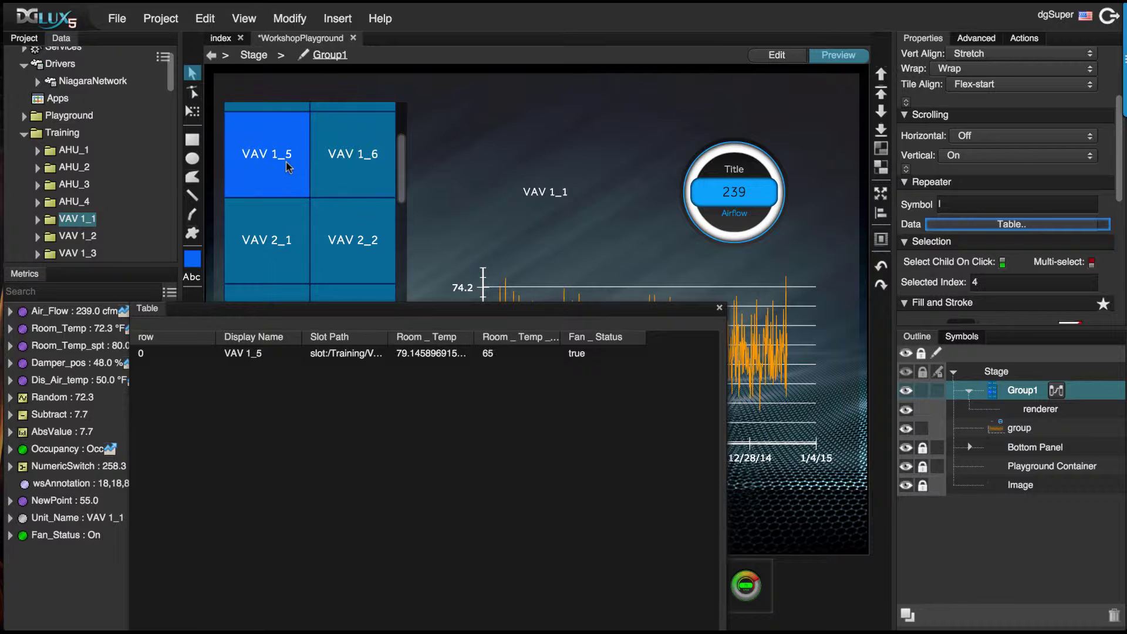
pyautogui.click(352, 153)
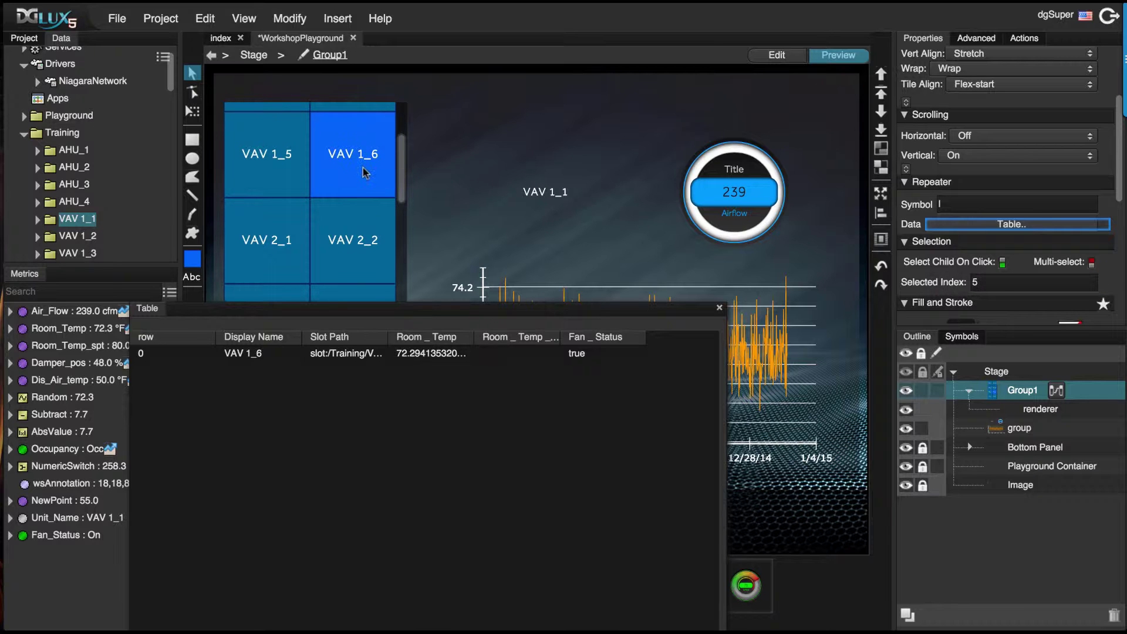
pyautogui.scroll(-1, 352, 246)
pyautogui.click(353, 257)
pyautogui.click(267, 182)
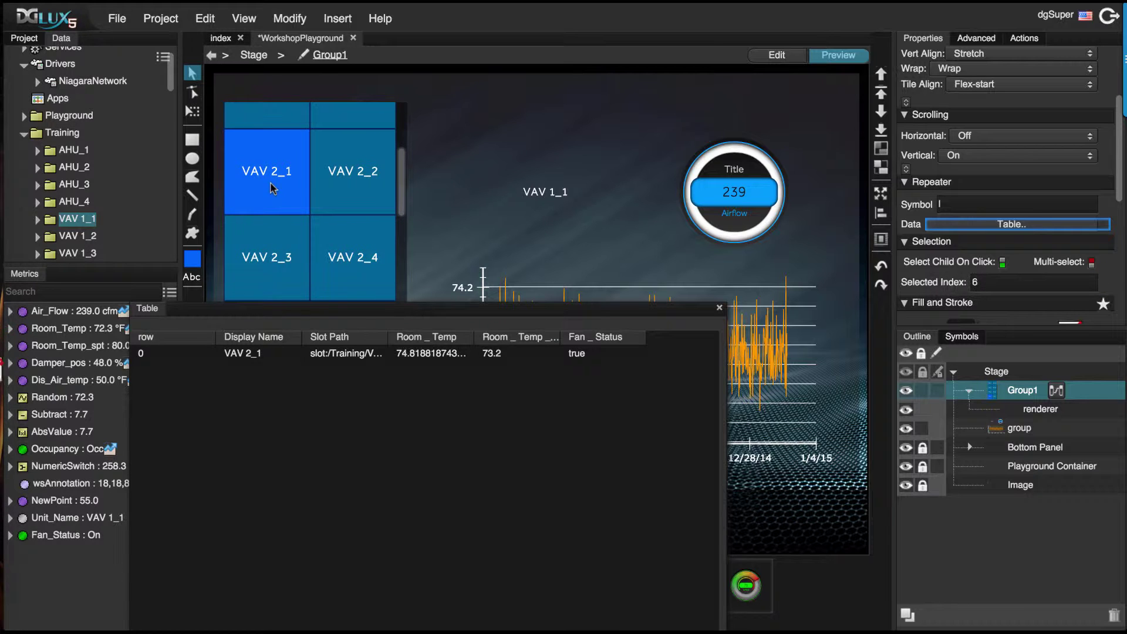
pyautogui.click(336, 194)
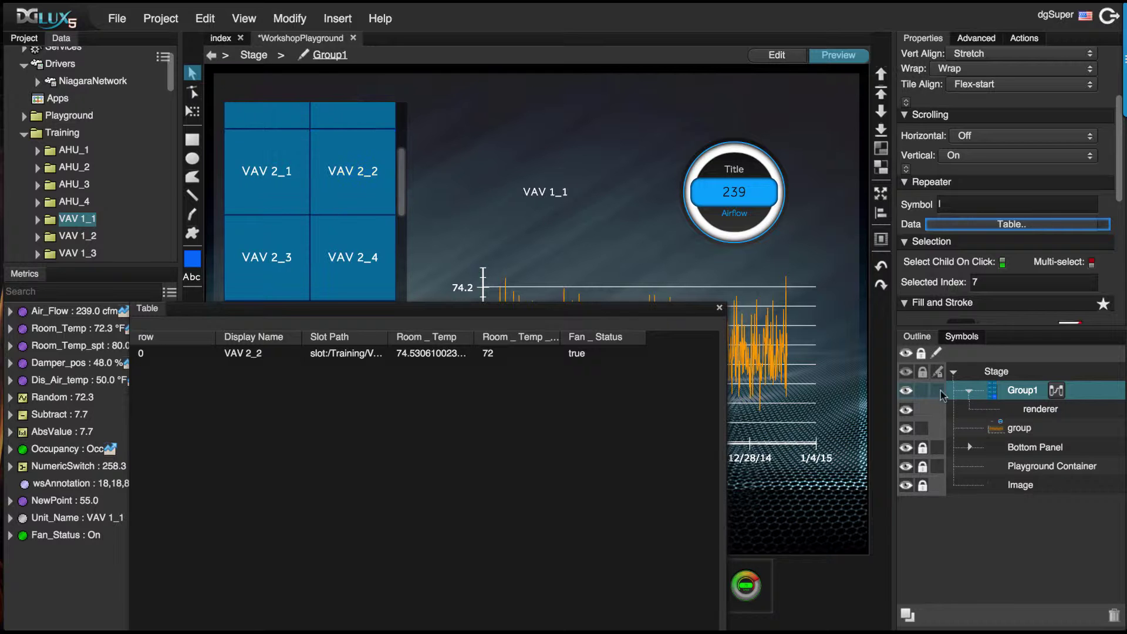
# Set the gauge group's Path to the table's Slot Path (slot:/Training/VAV$202_2) and close the table
pyautogui.click(1019, 427)
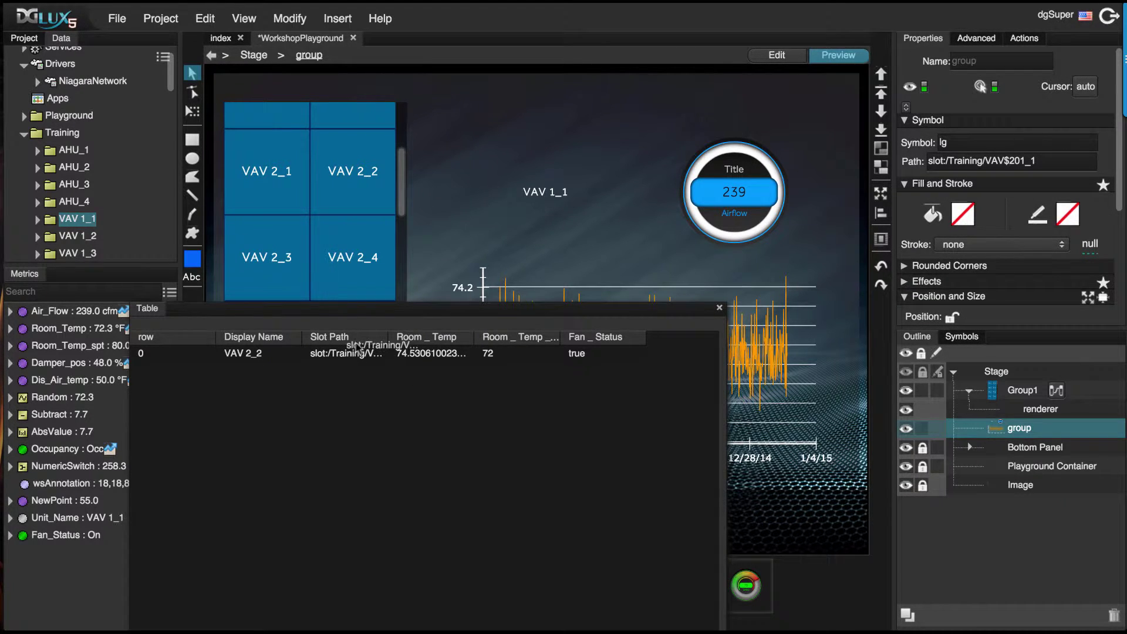
pyautogui.moveTo(356, 343); pyautogui.dragTo(986, 165)
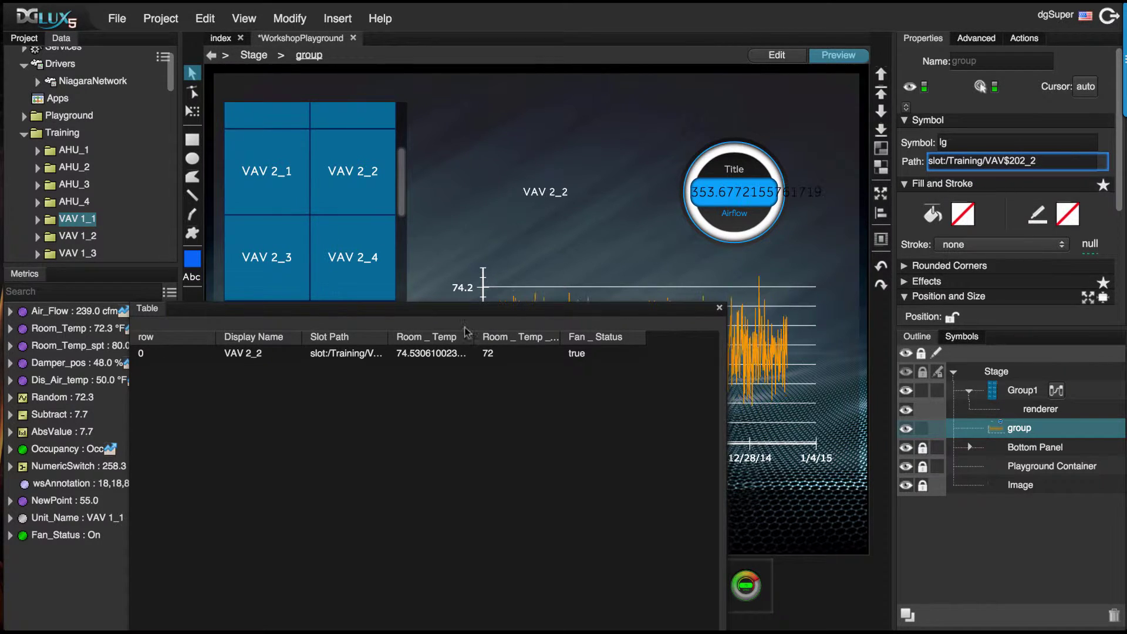
pyautogui.click(719, 309)
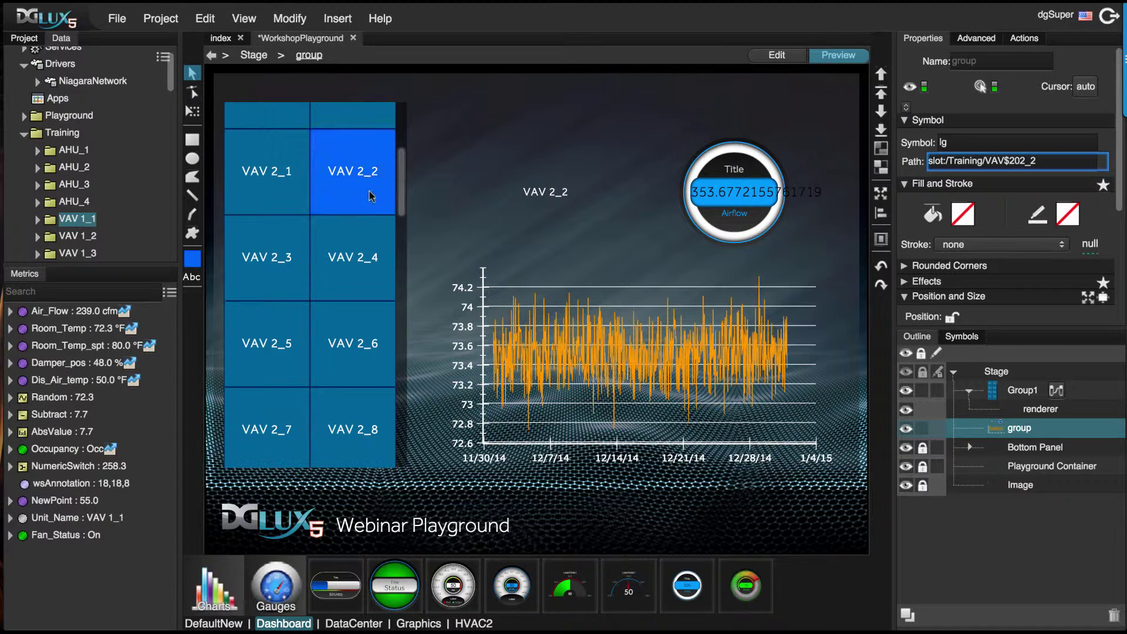
pyautogui.scroll(3, 366, 203)
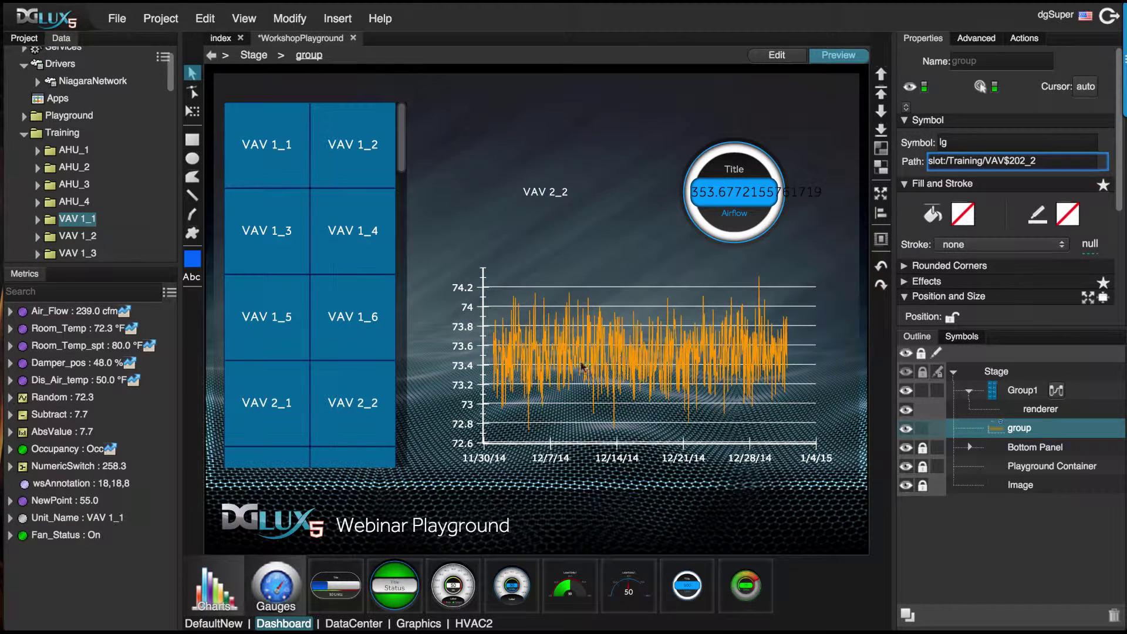
pyautogui.moveTo(554, 318)
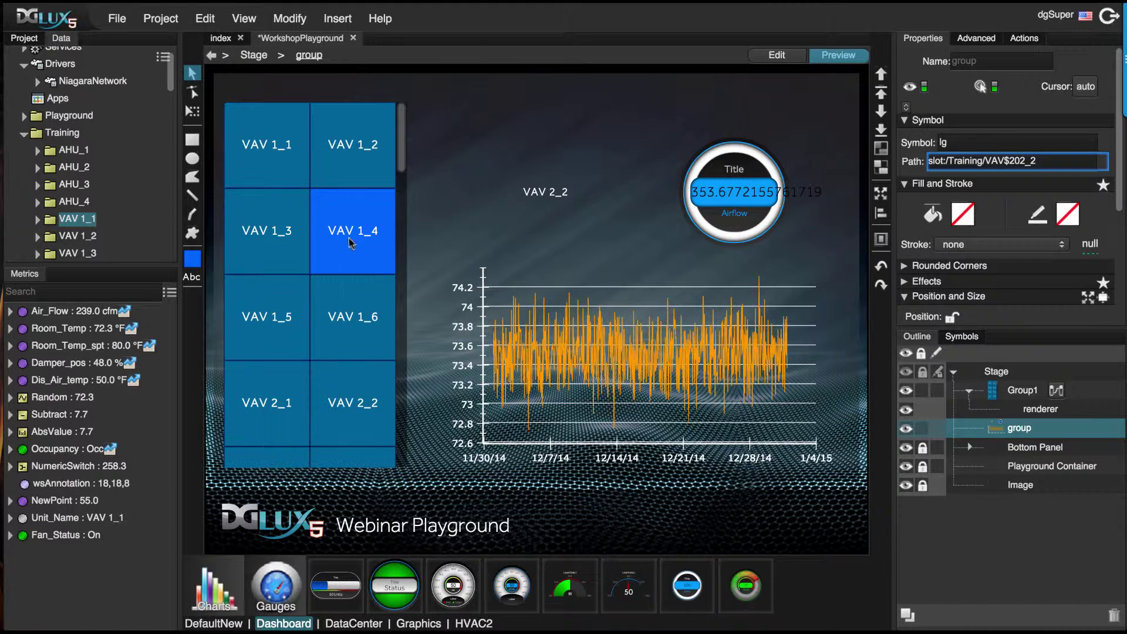